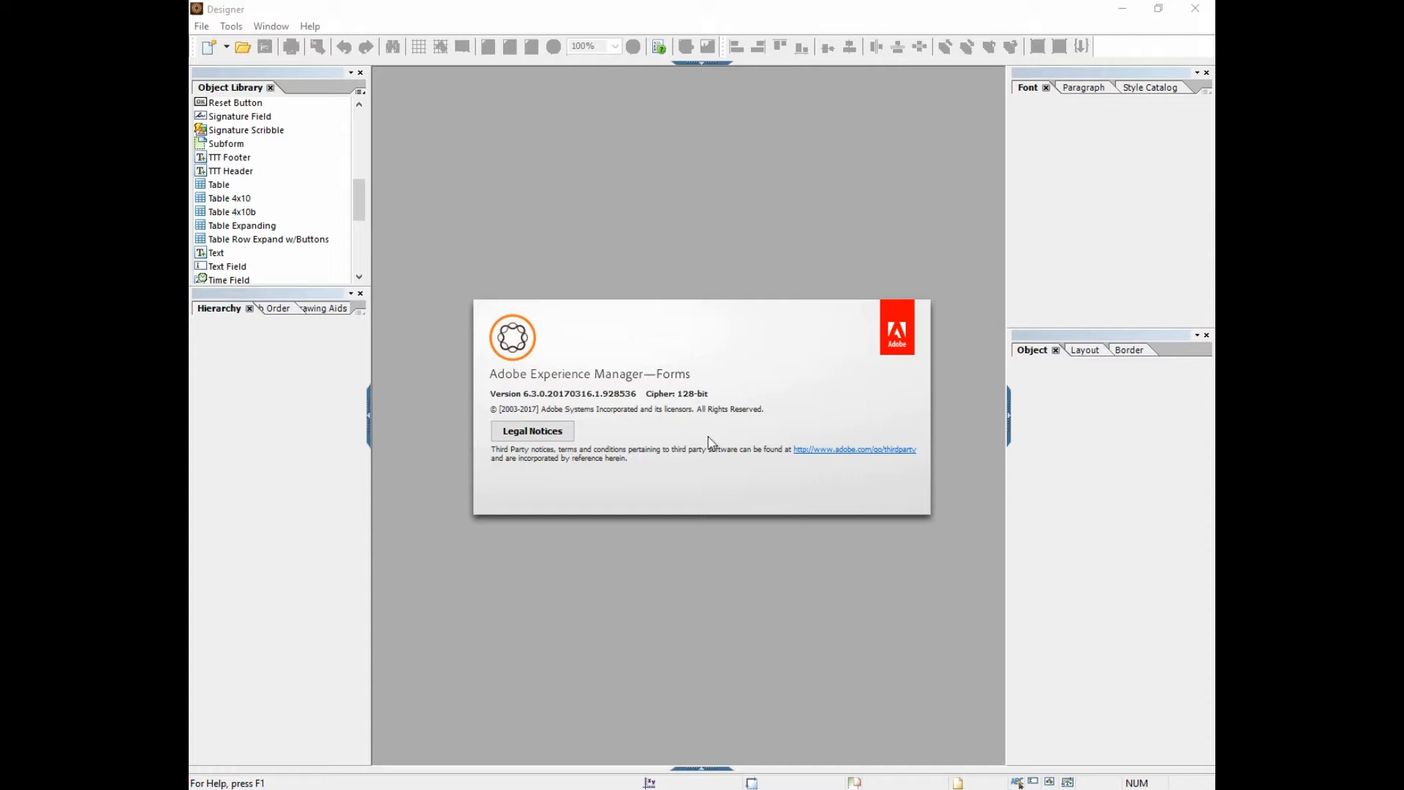
Step: Open the Template form and place the TTT Header at the page top and the TTT Footer at about 7.4 in down
click(656, 345)
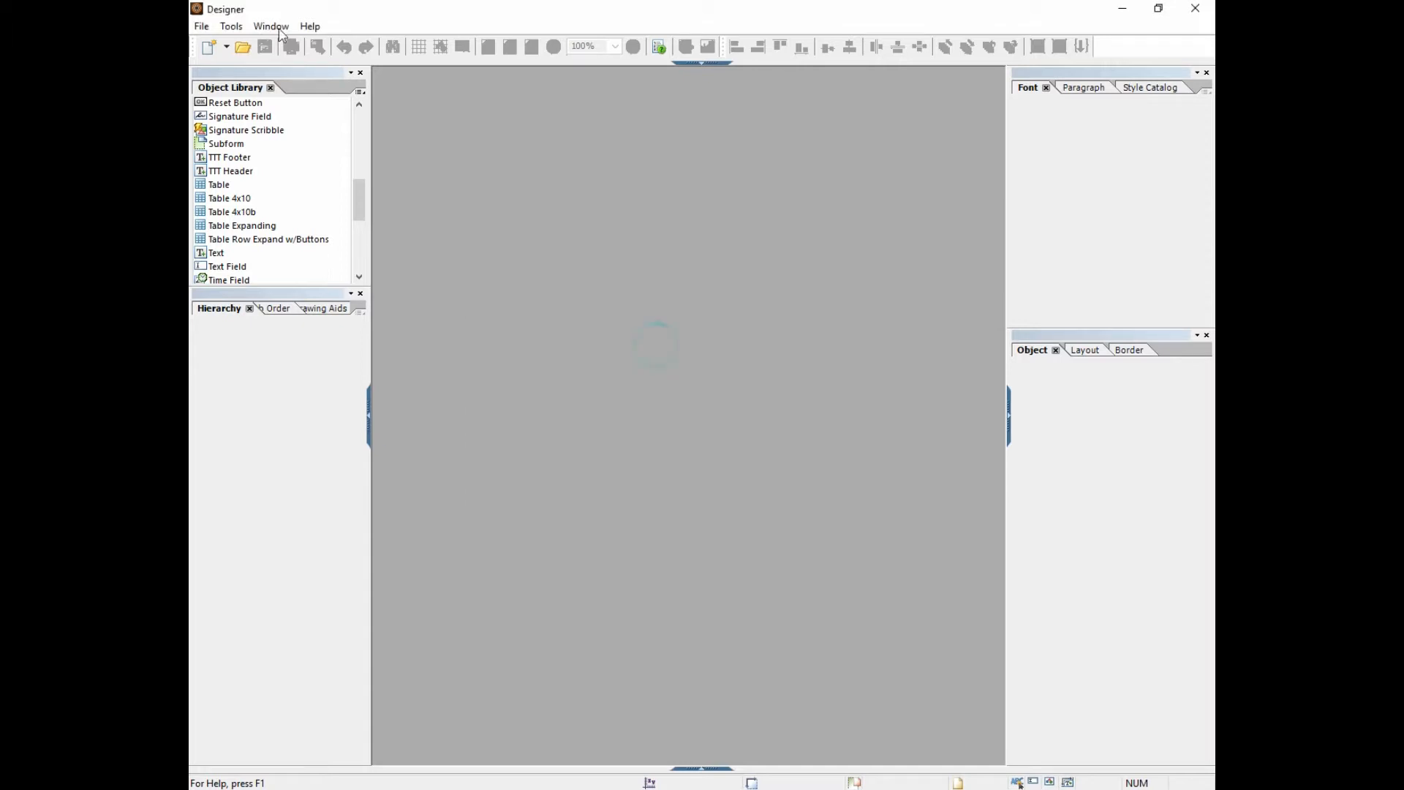
click(201, 25)
click(275, 144)
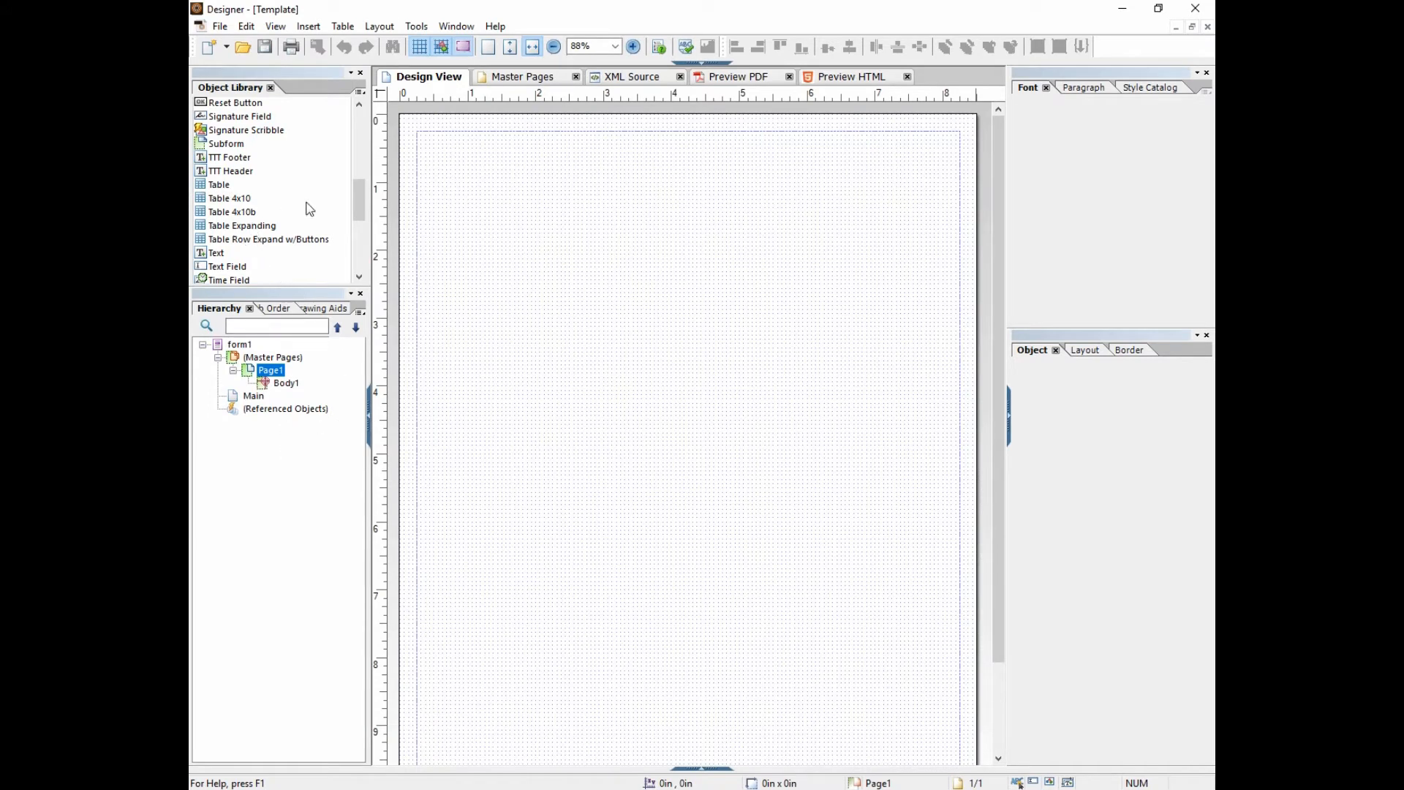
drag(247, 172, 548, 166)
drag(548, 166, 549, 167)
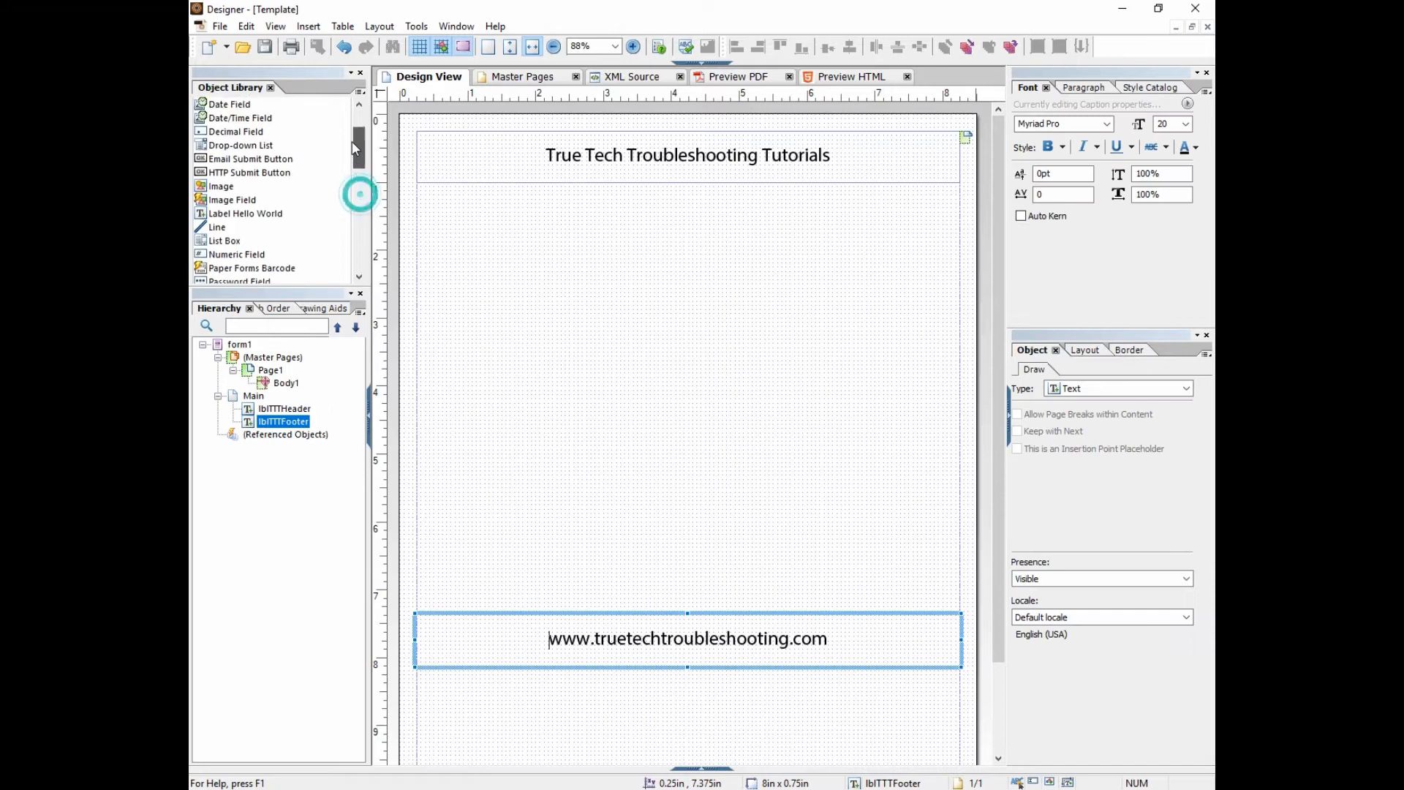
Step: Place a Date Field, a Date/Time Field and a Time Field stacked below the header, starting about 2.1 in down the page
drag(353, 142, 353, 130)
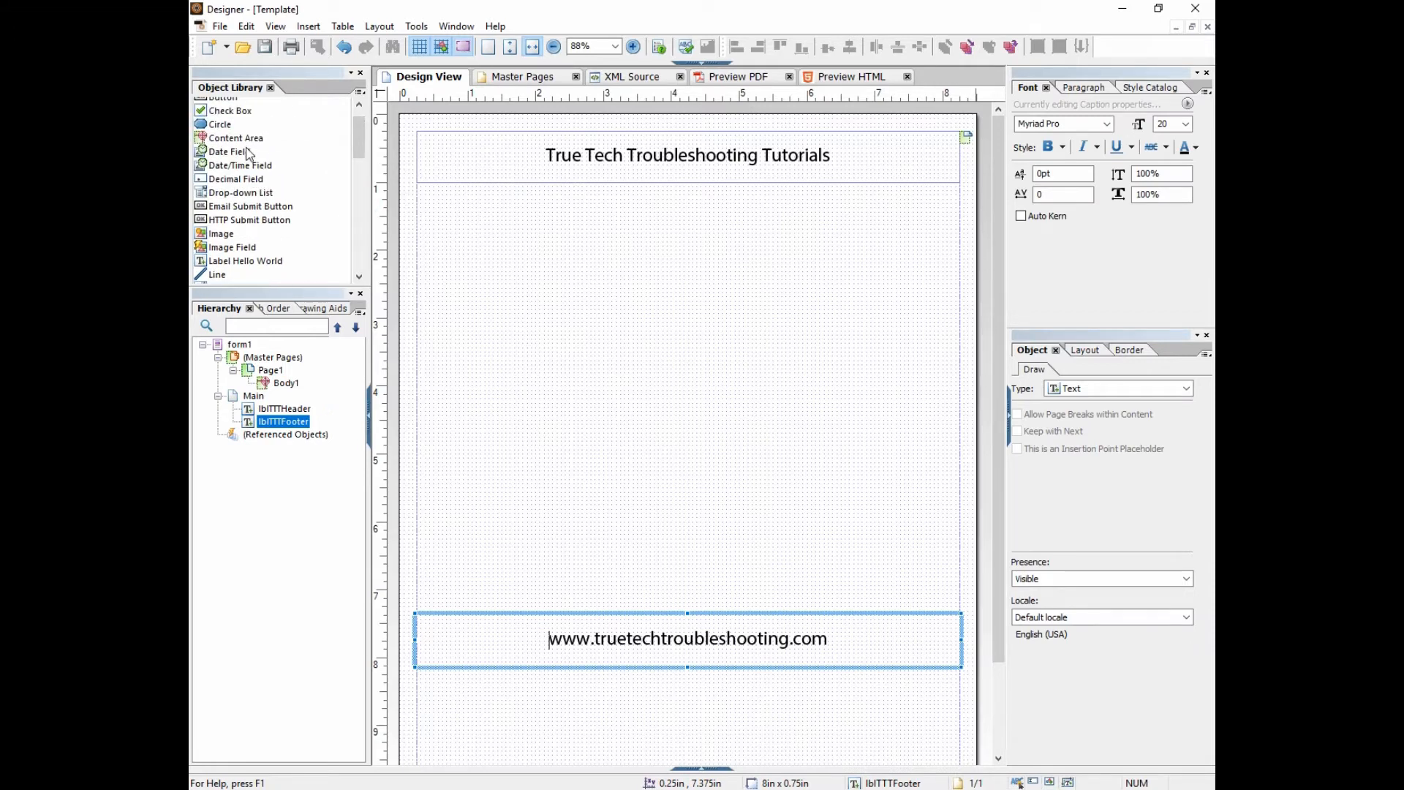
drag(221, 158, 581, 264)
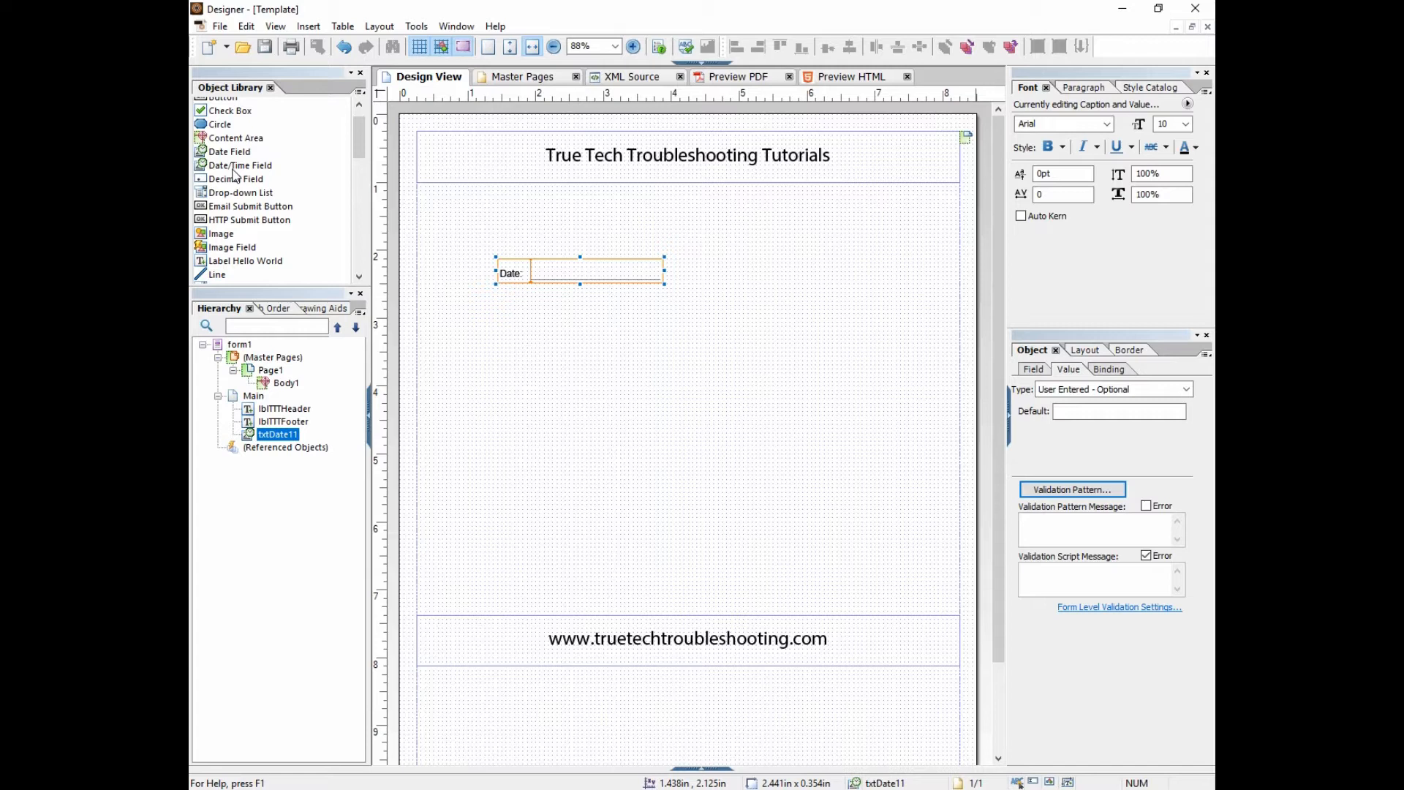
drag(232, 170, 578, 310)
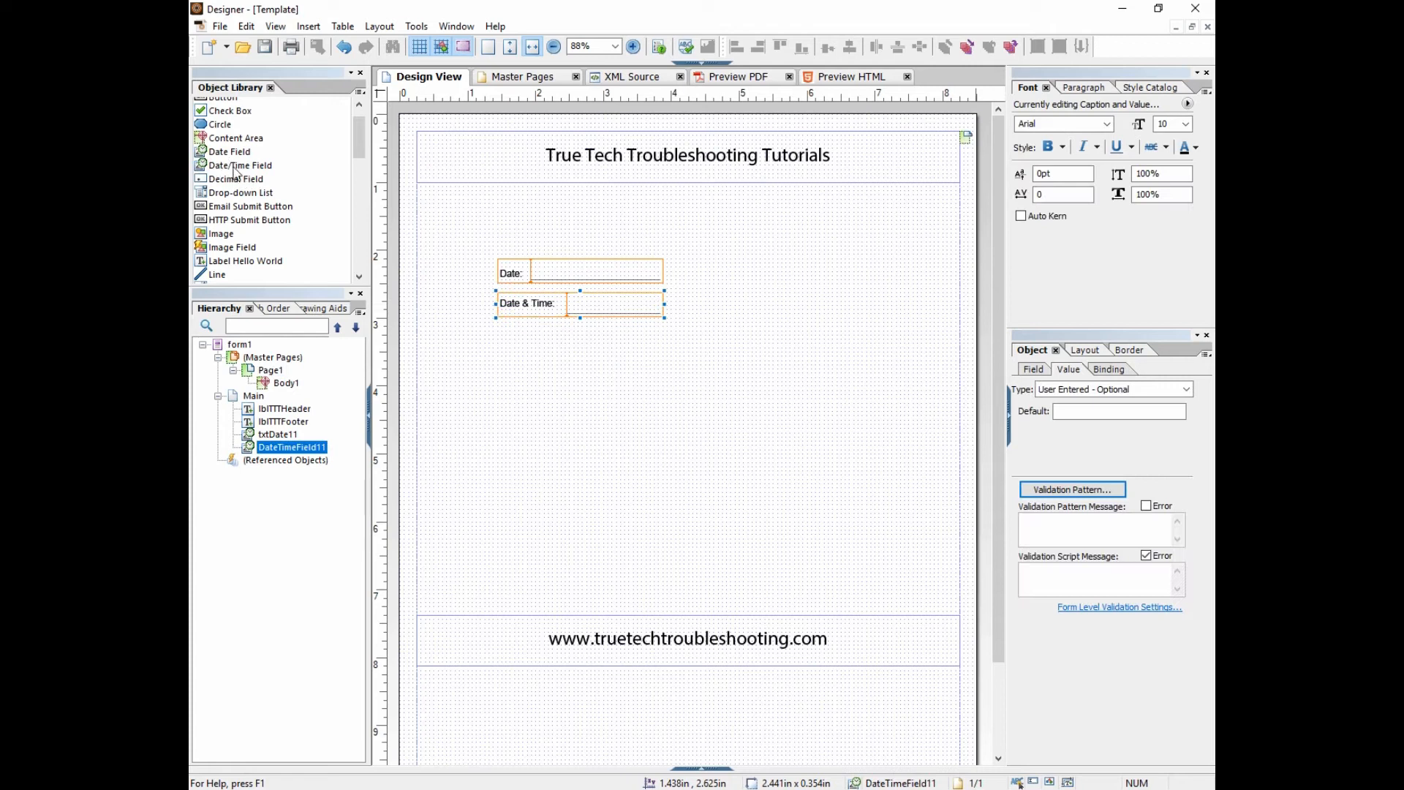
drag(355, 146, 355, 207)
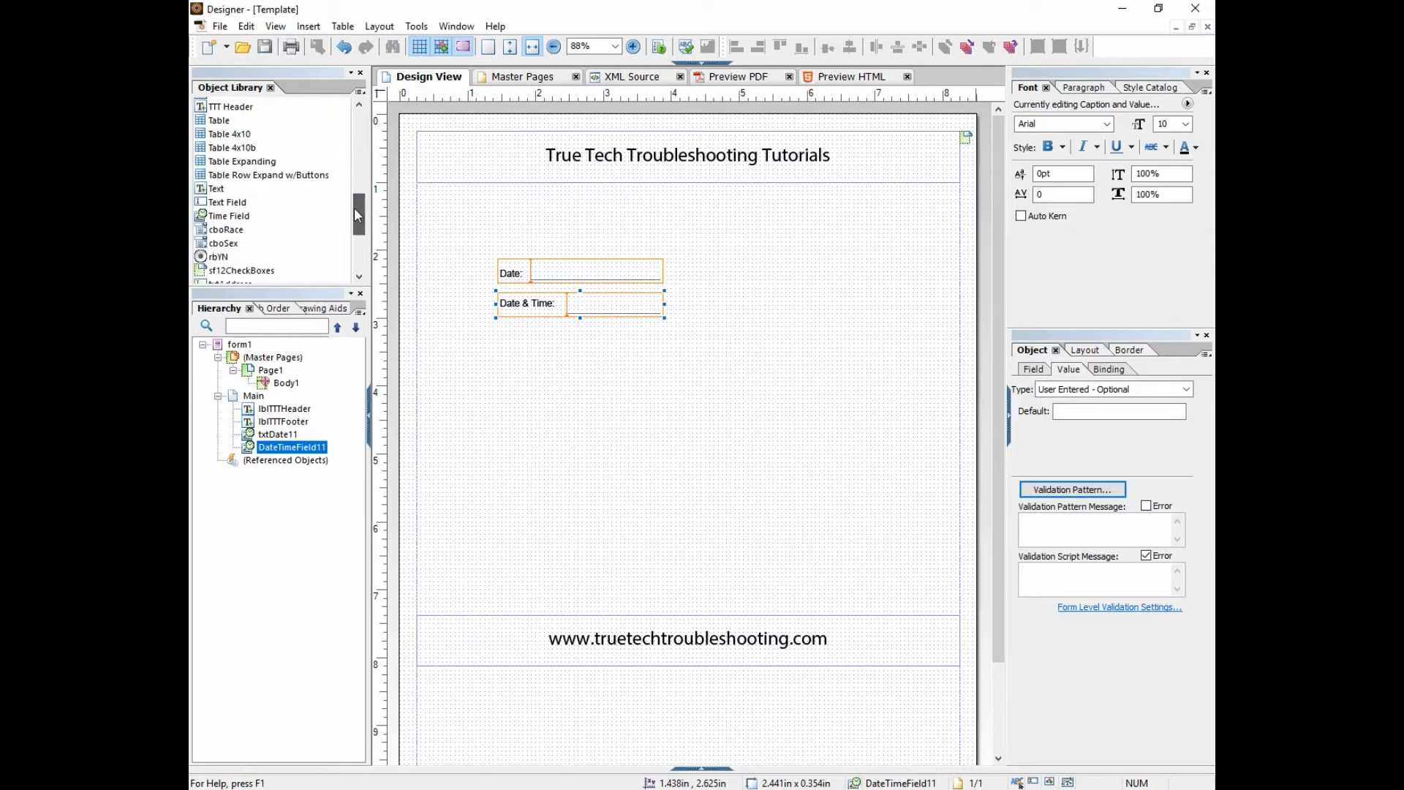
drag(229, 224, 583, 346)
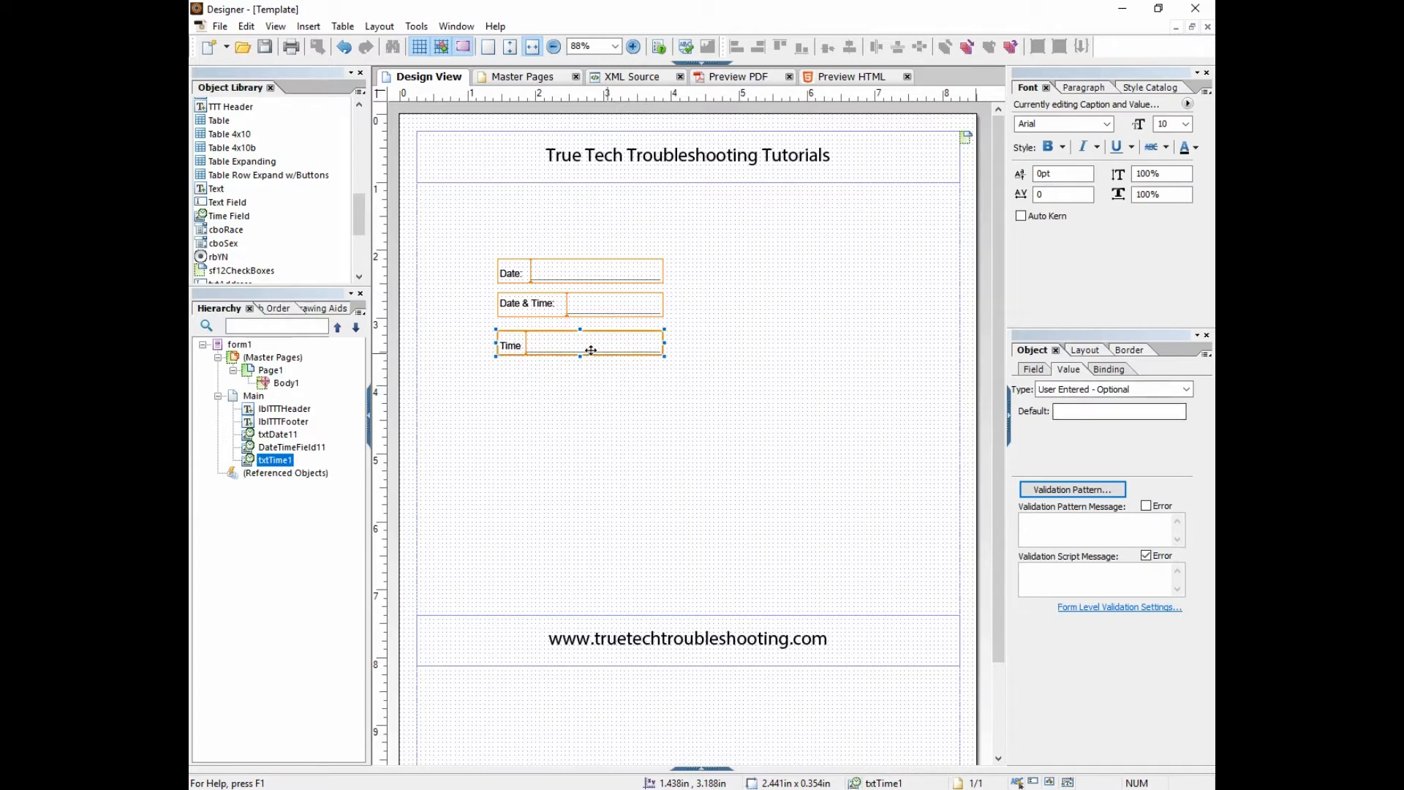
Step: Compare the binding data formats of the Date, Date & Time and Time fields, keeping the Date field's format as Date
click(545, 273)
click(578, 304)
click(583, 342)
click(567, 270)
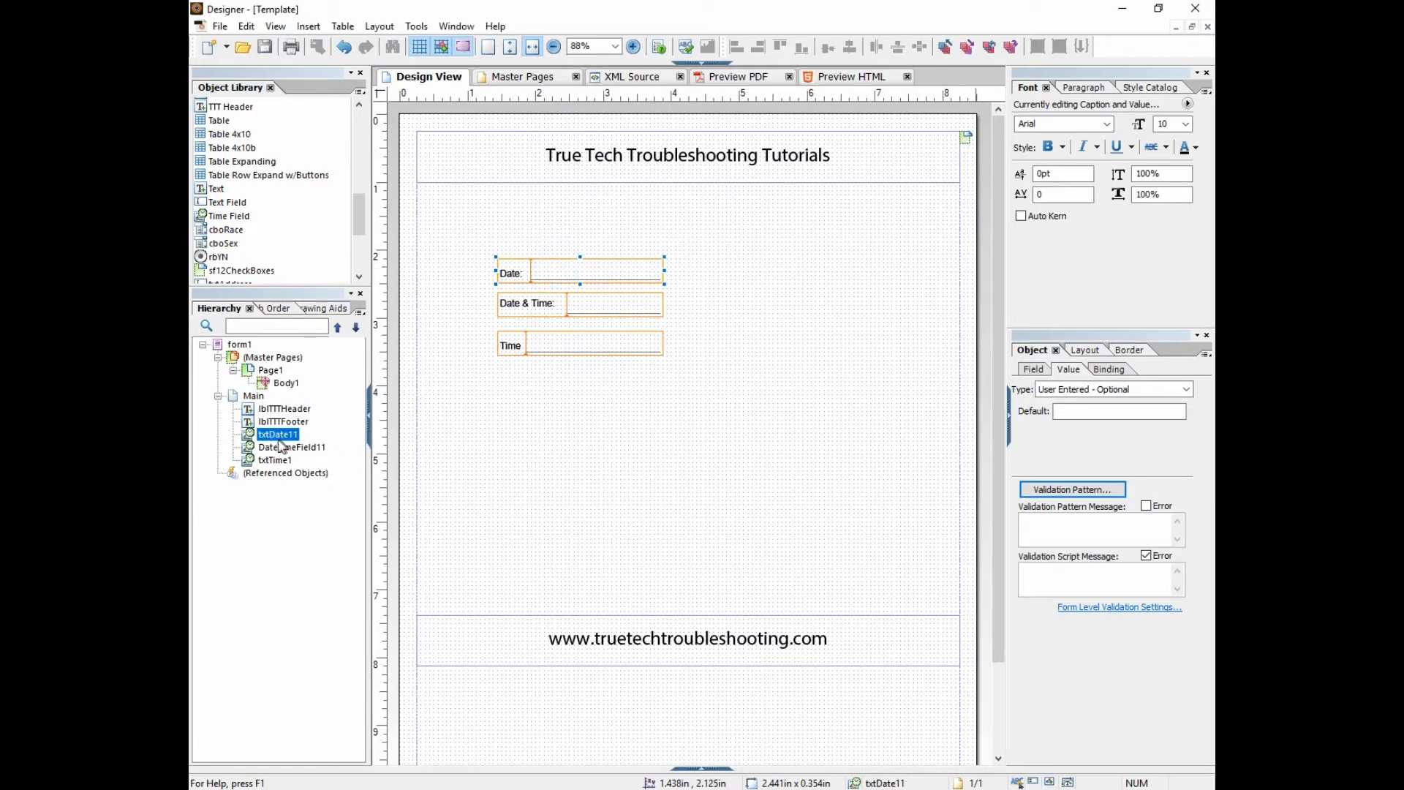
click(1097, 371)
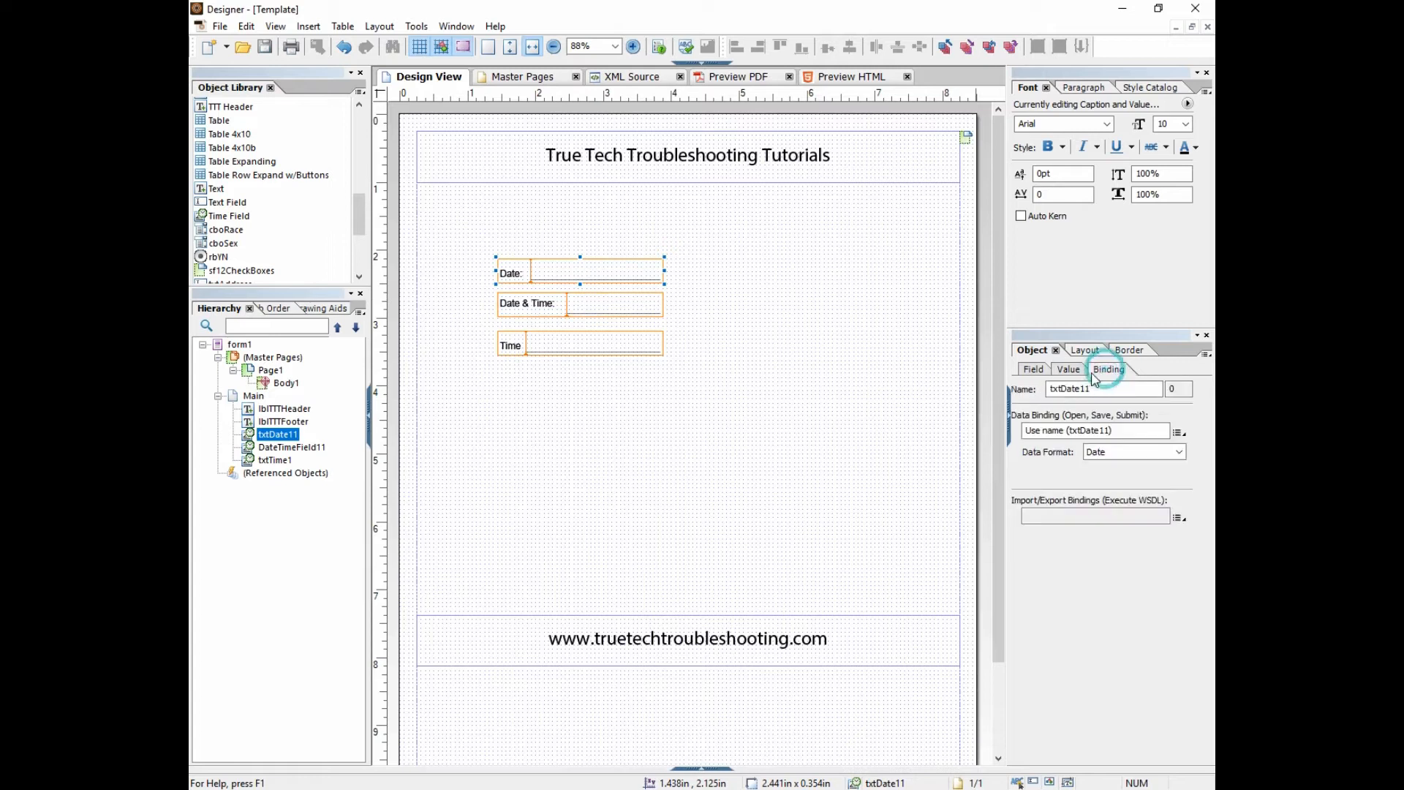
click(1179, 452)
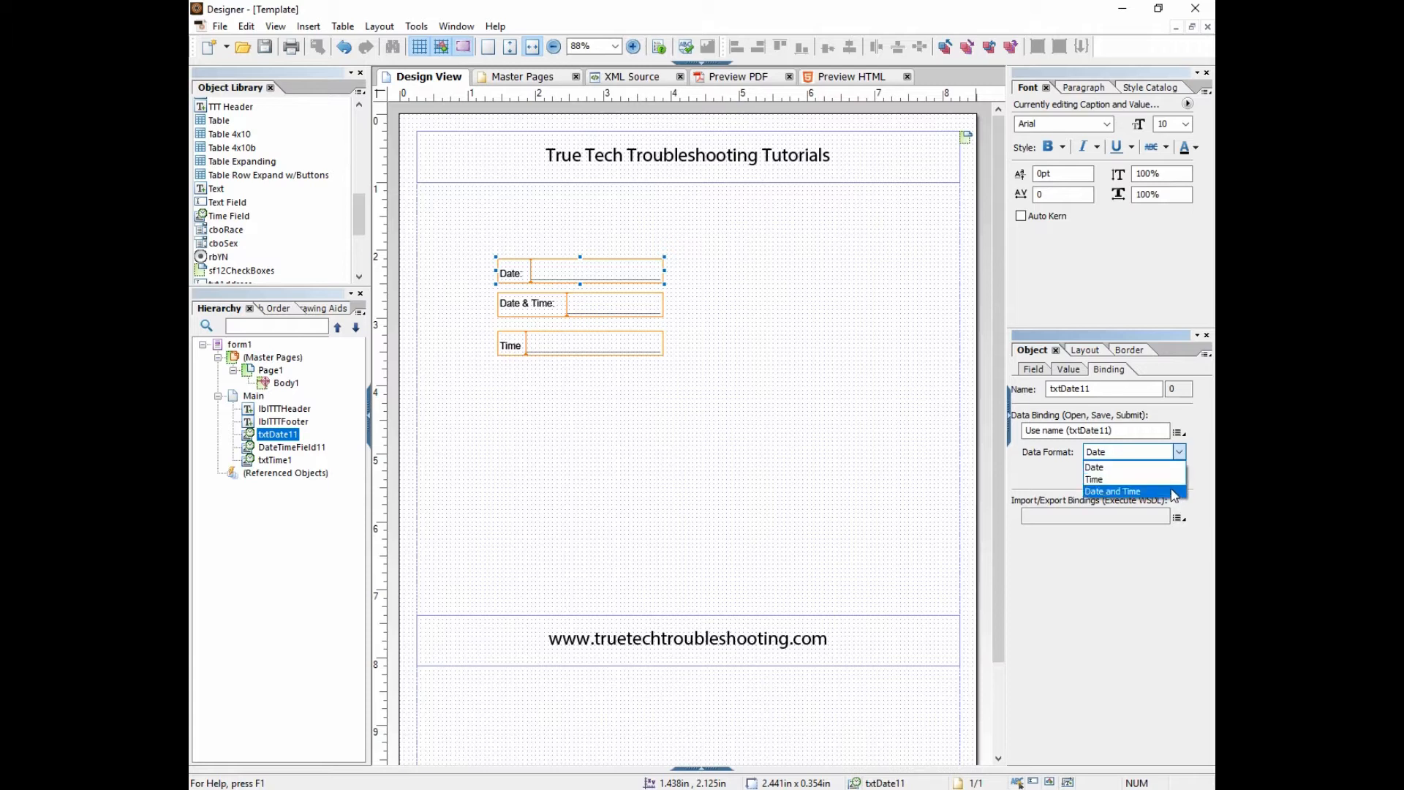
click(1160, 467)
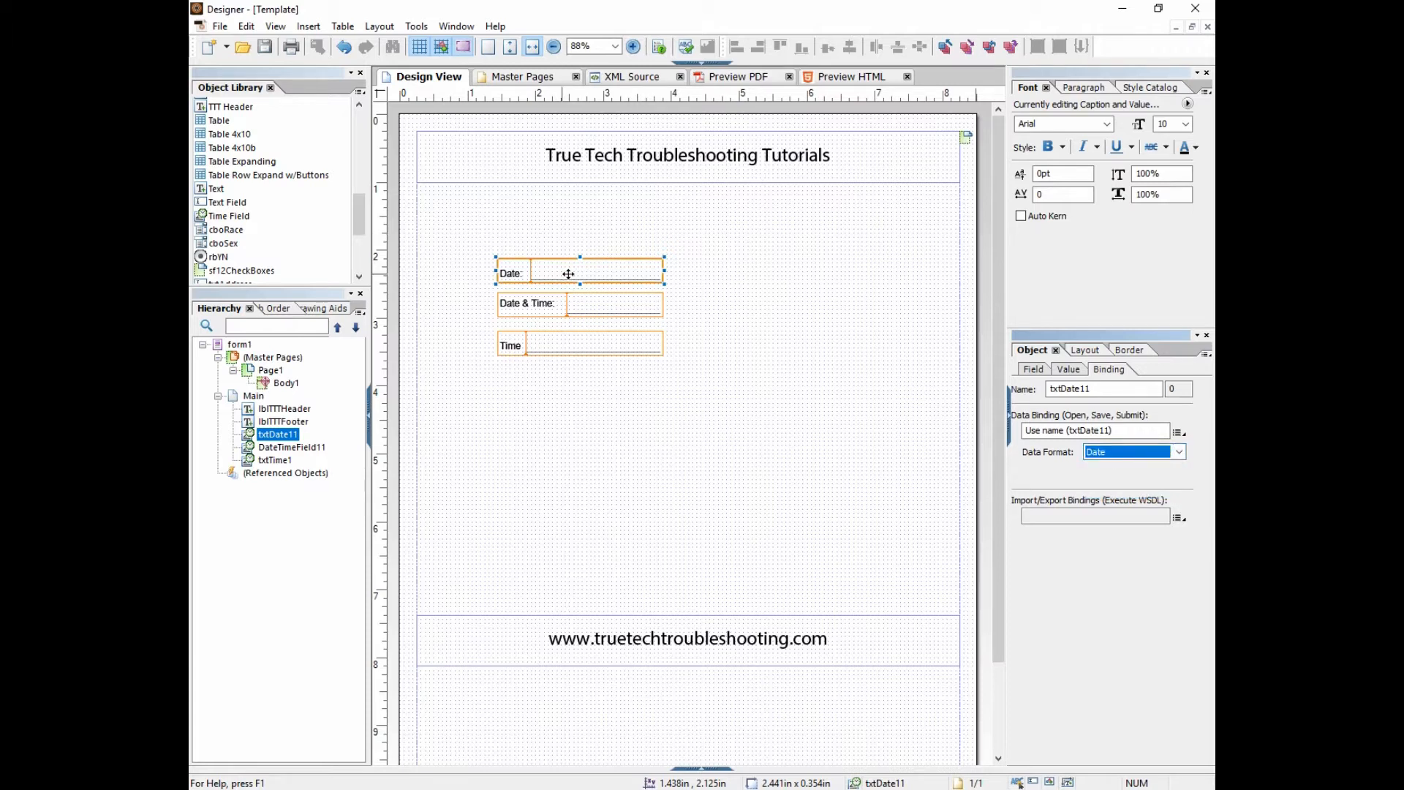
click(622, 307)
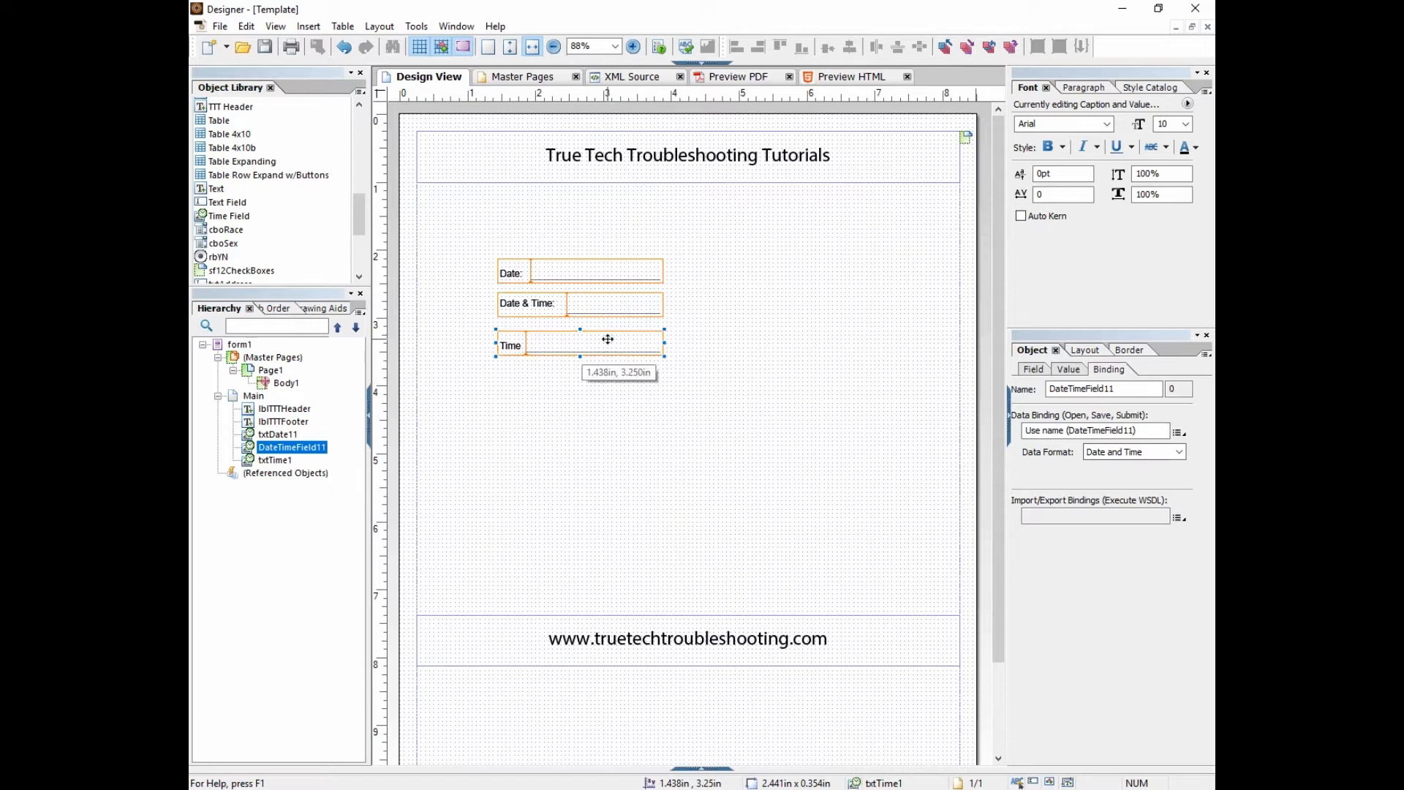
drag(606, 341, 606, 345)
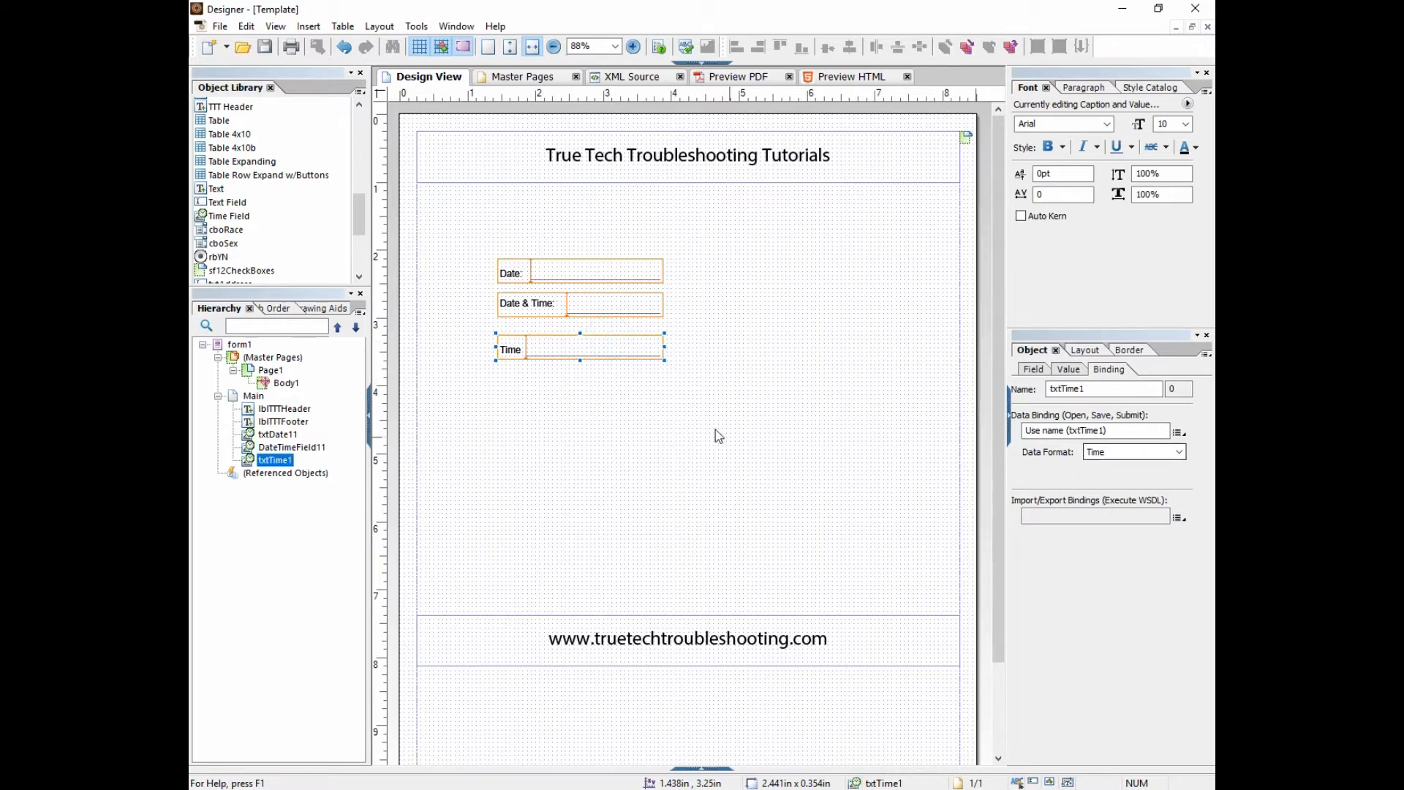
Step: Delete the Date & Time and Time fields and show the remaining Date field's general field properties
drag(689, 389, 476, 294)
key(Delete)
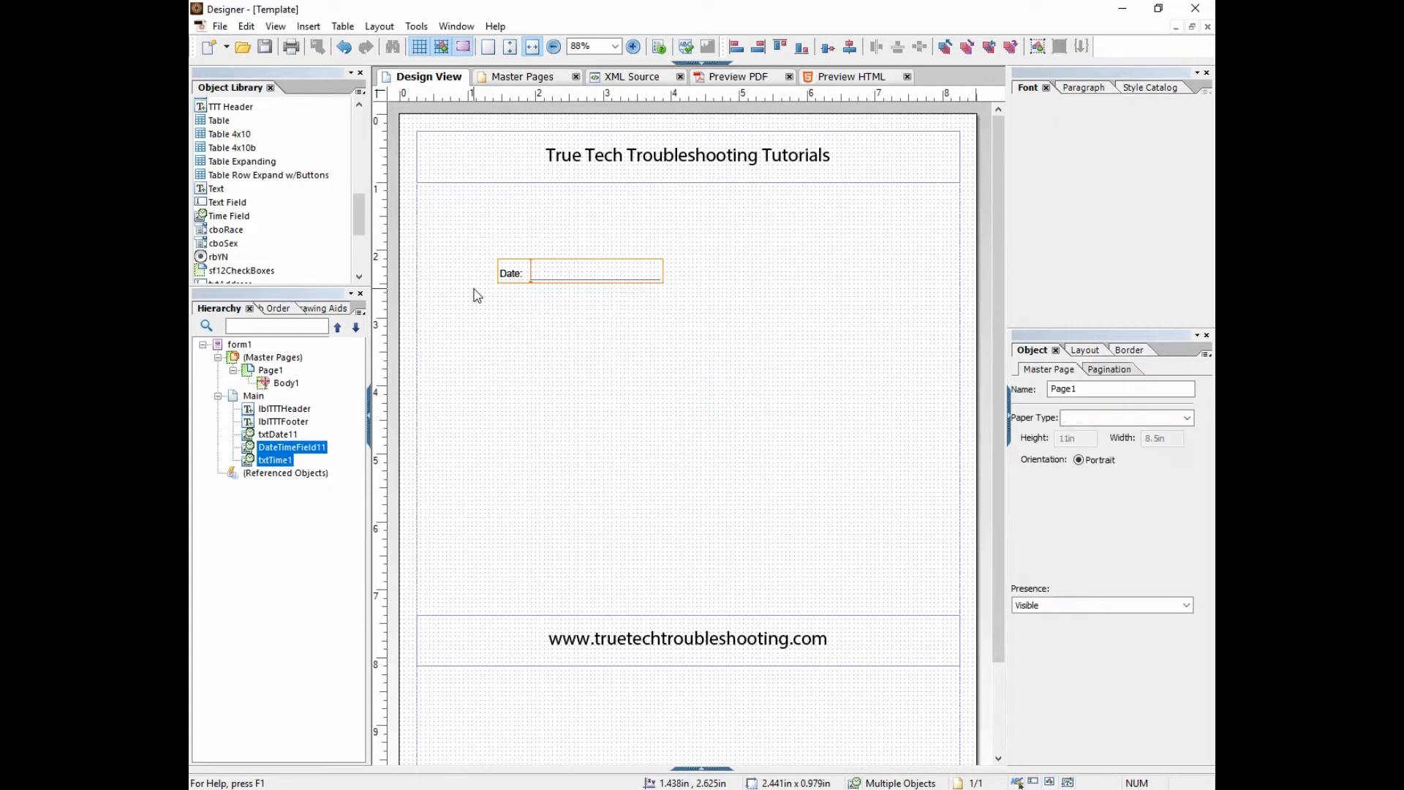
click(1026, 370)
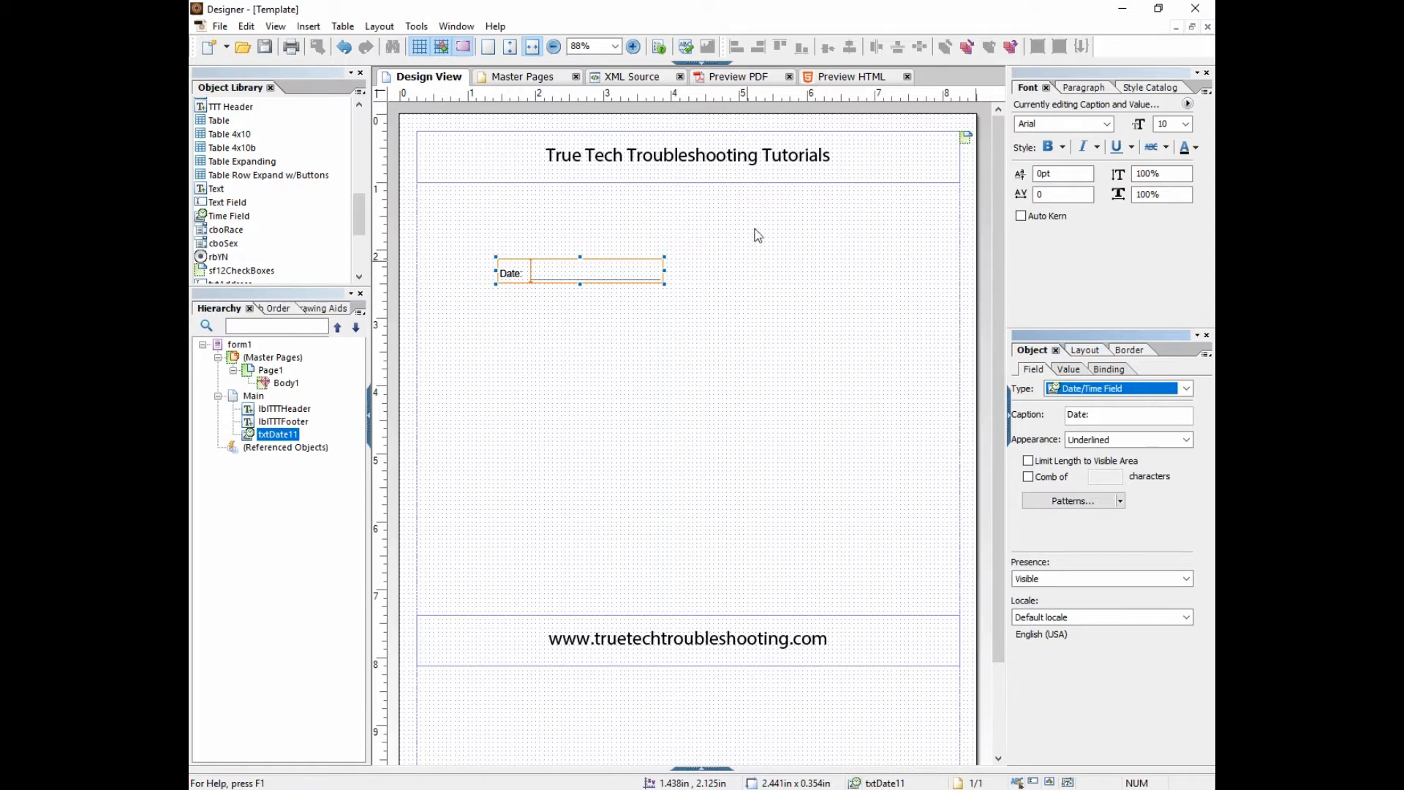
Step: Preview the form as a PDF and test the Date field's calendar by picking October 16, 2018 and December 7, 2018
click(735, 78)
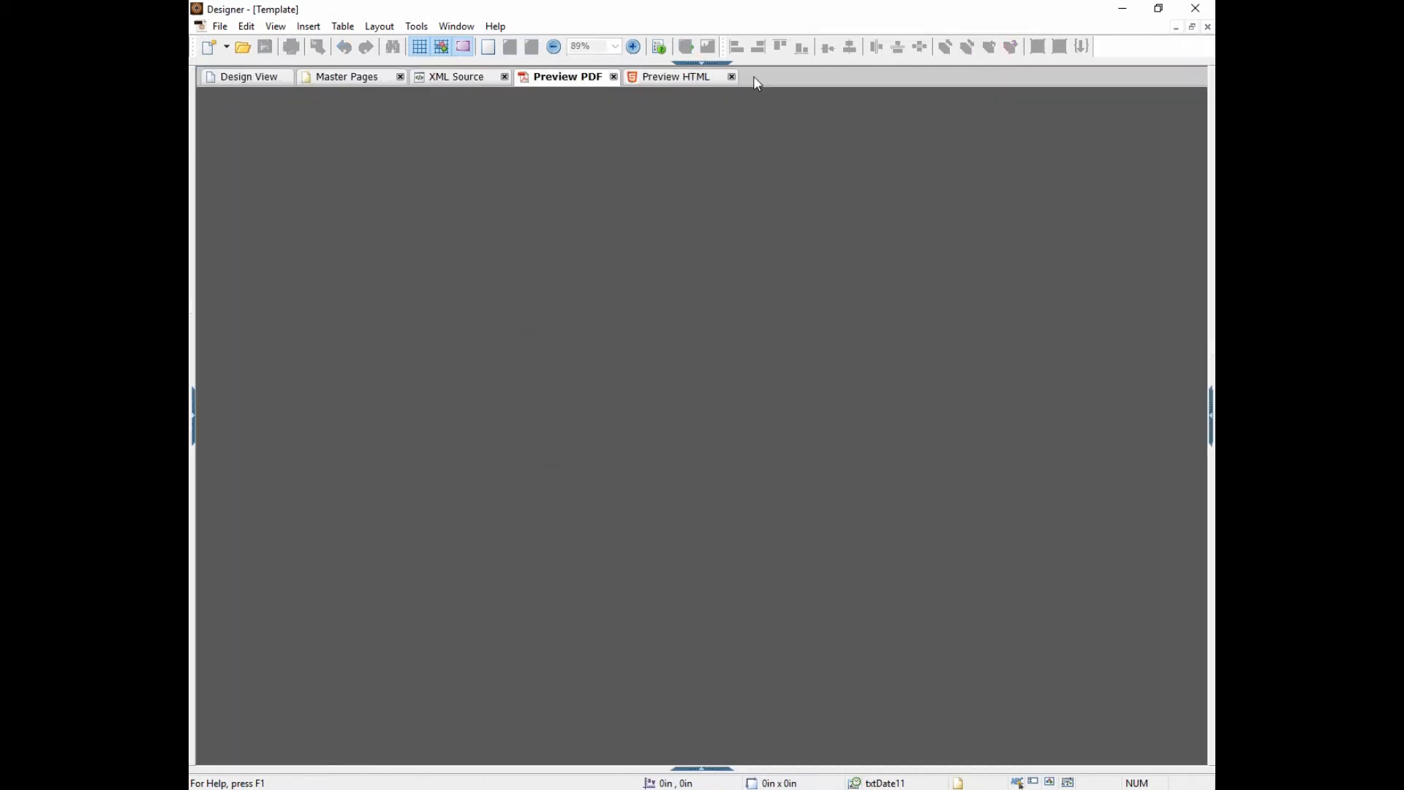
click(517, 290)
click(607, 291)
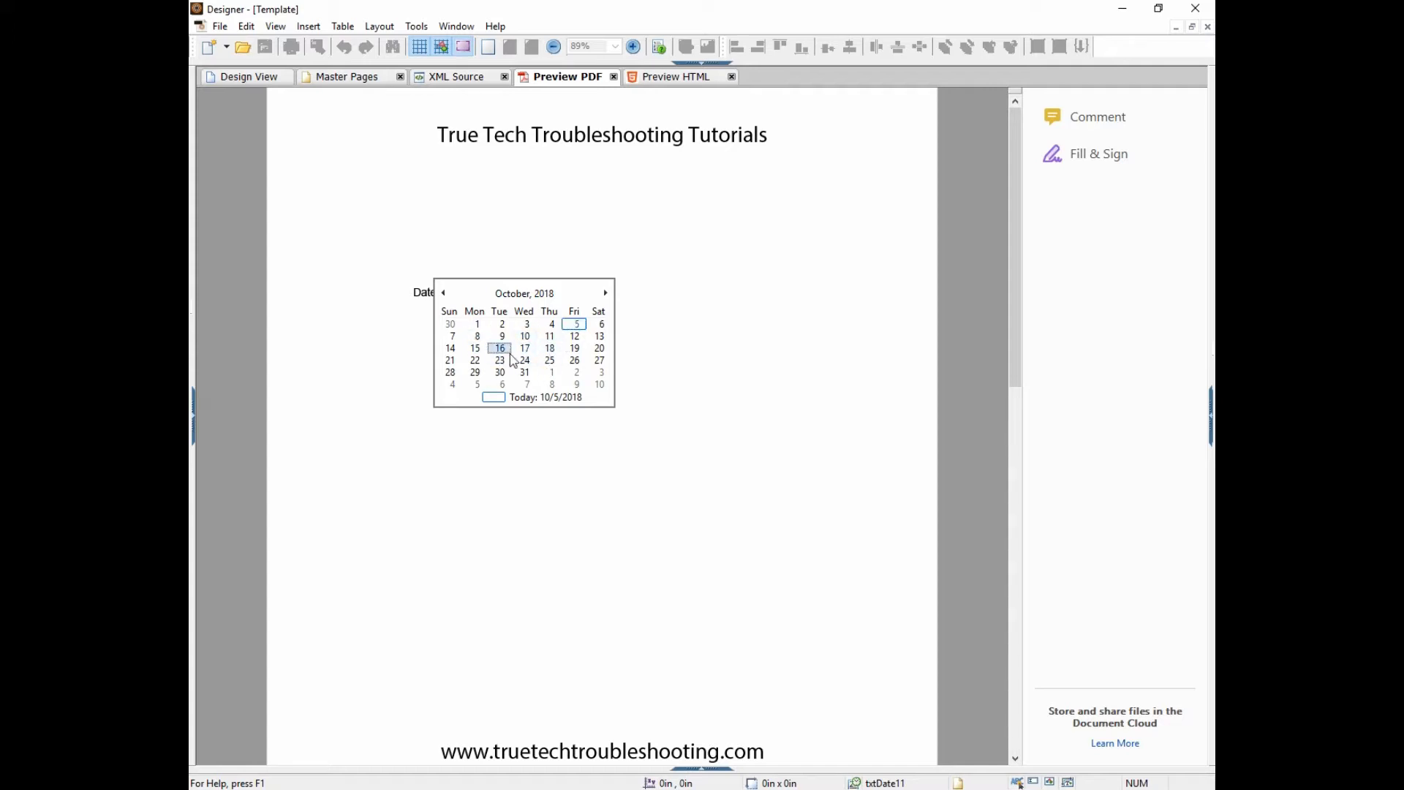
click(501, 348)
click(607, 291)
click(608, 294)
click(608, 294)
click(577, 337)
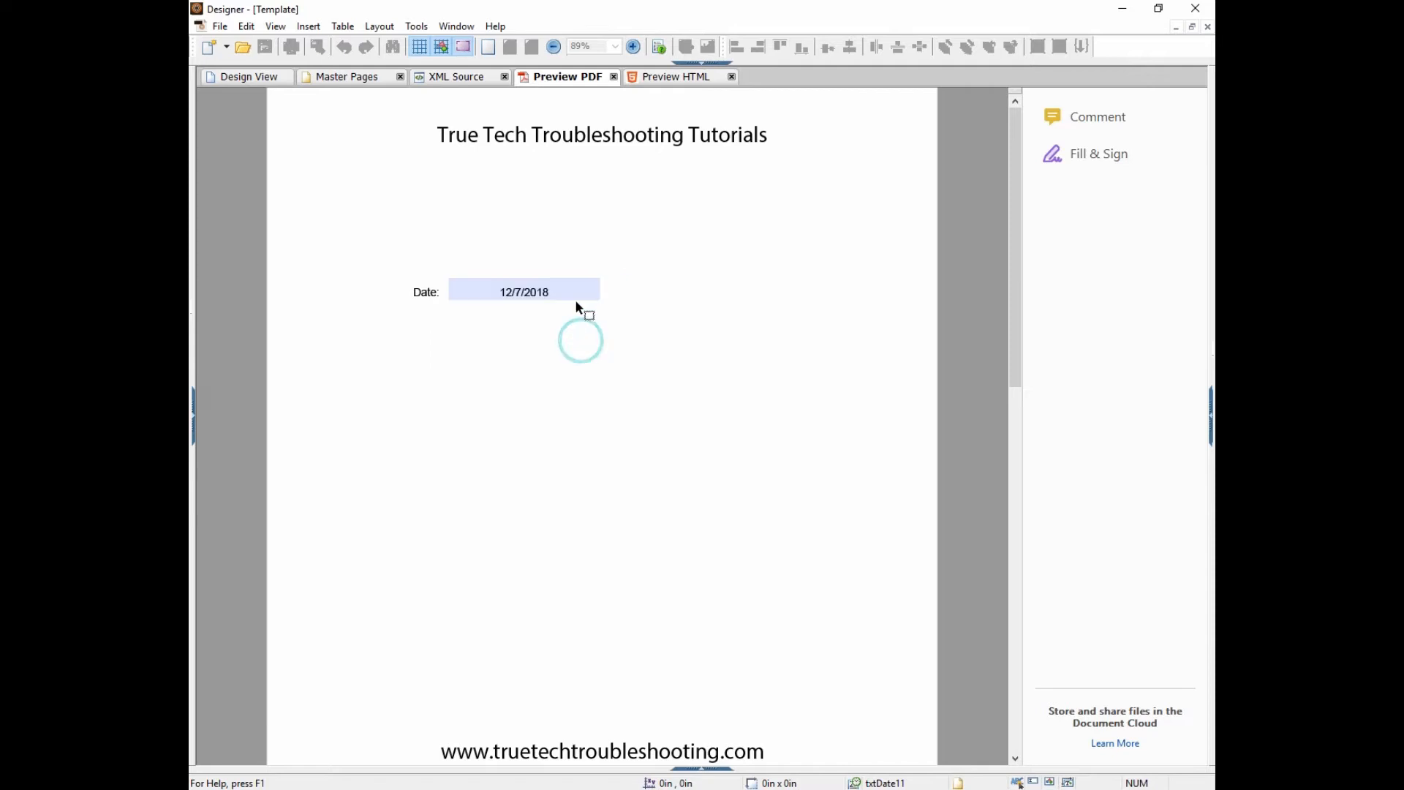
Step: Reopen the preview calendar, widen it to the 2000-2099 decade overview, and return to the form design
click(608, 294)
click(525, 294)
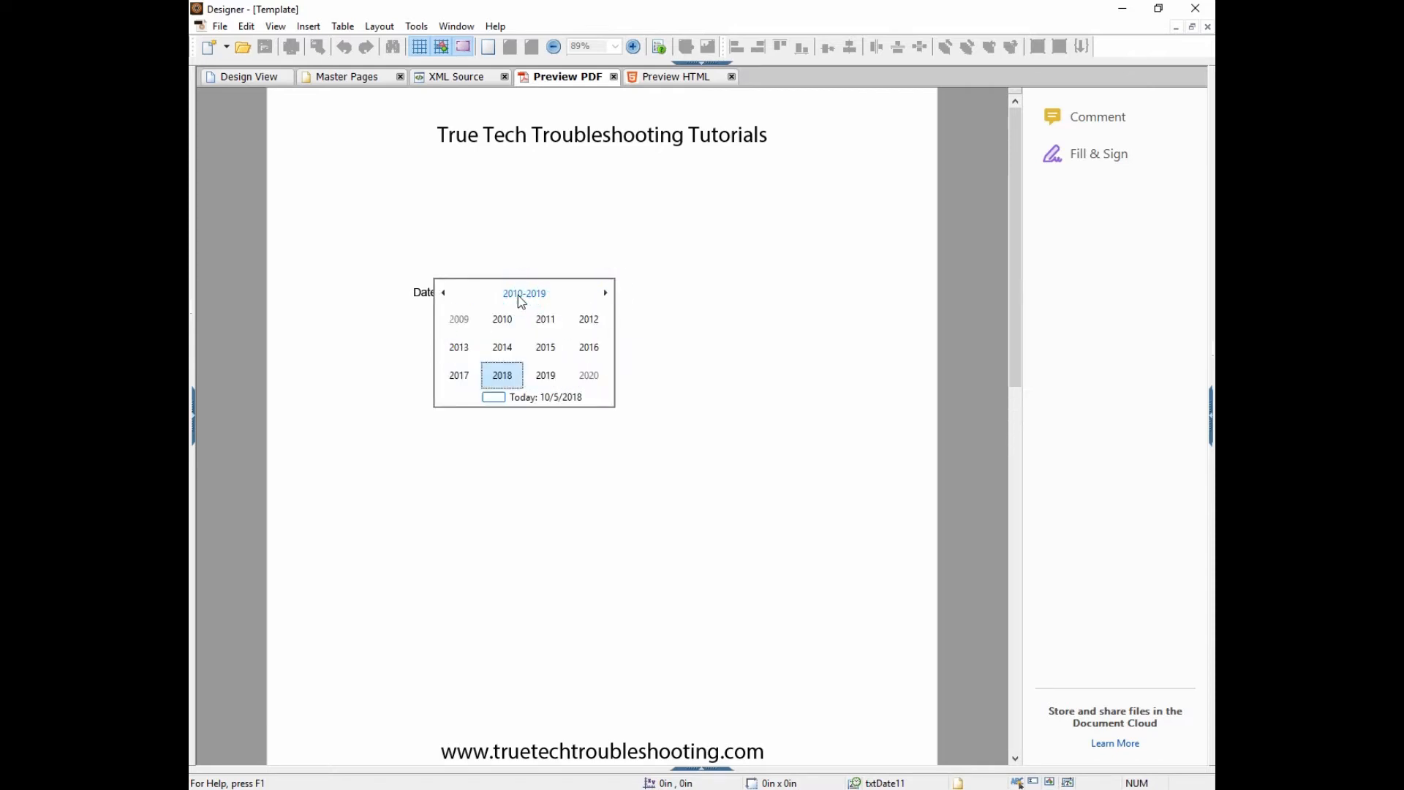
click(519, 294)
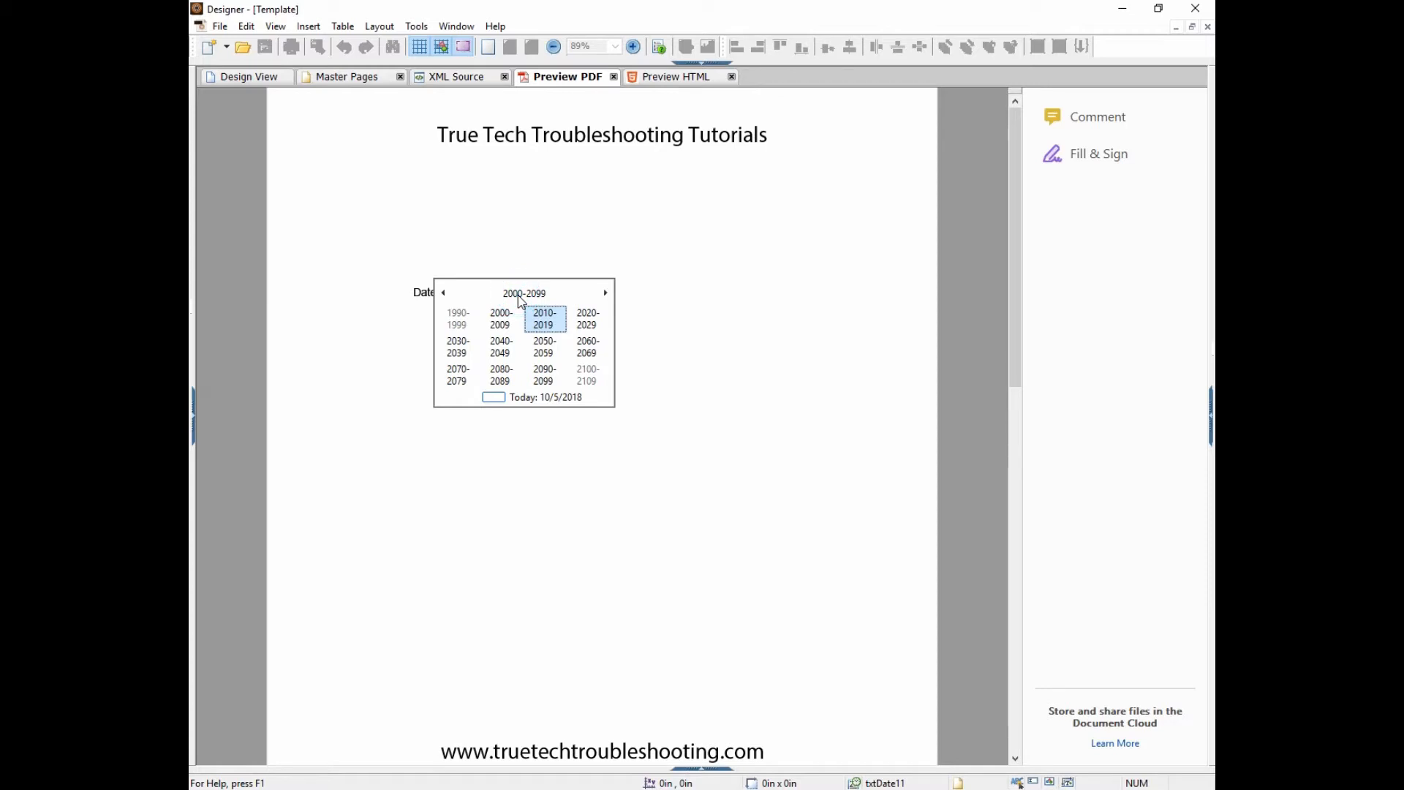
click(256, 77)
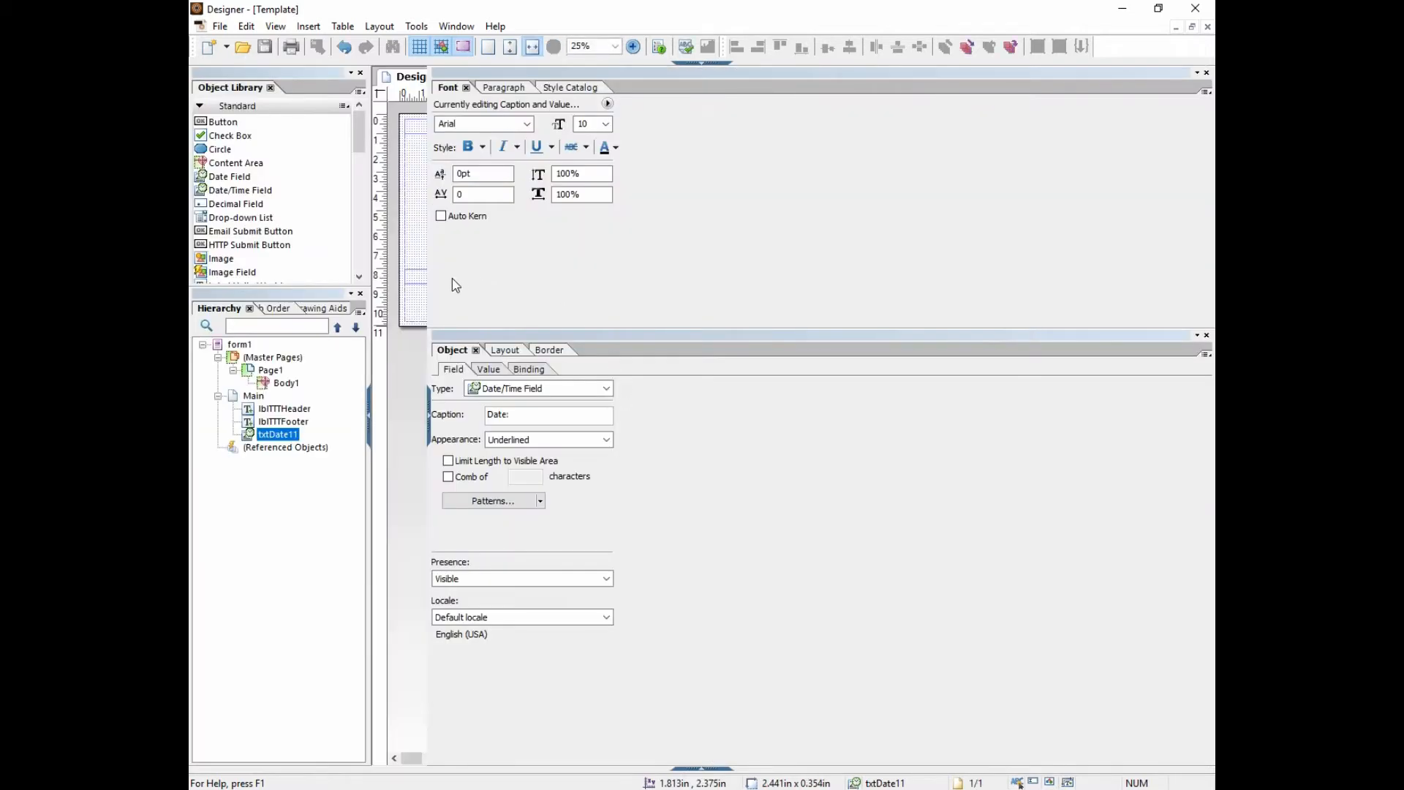
Step: Open the Date field's patterns and review its Display, Edit, Validation and Data pattern settings
click(427, 271)
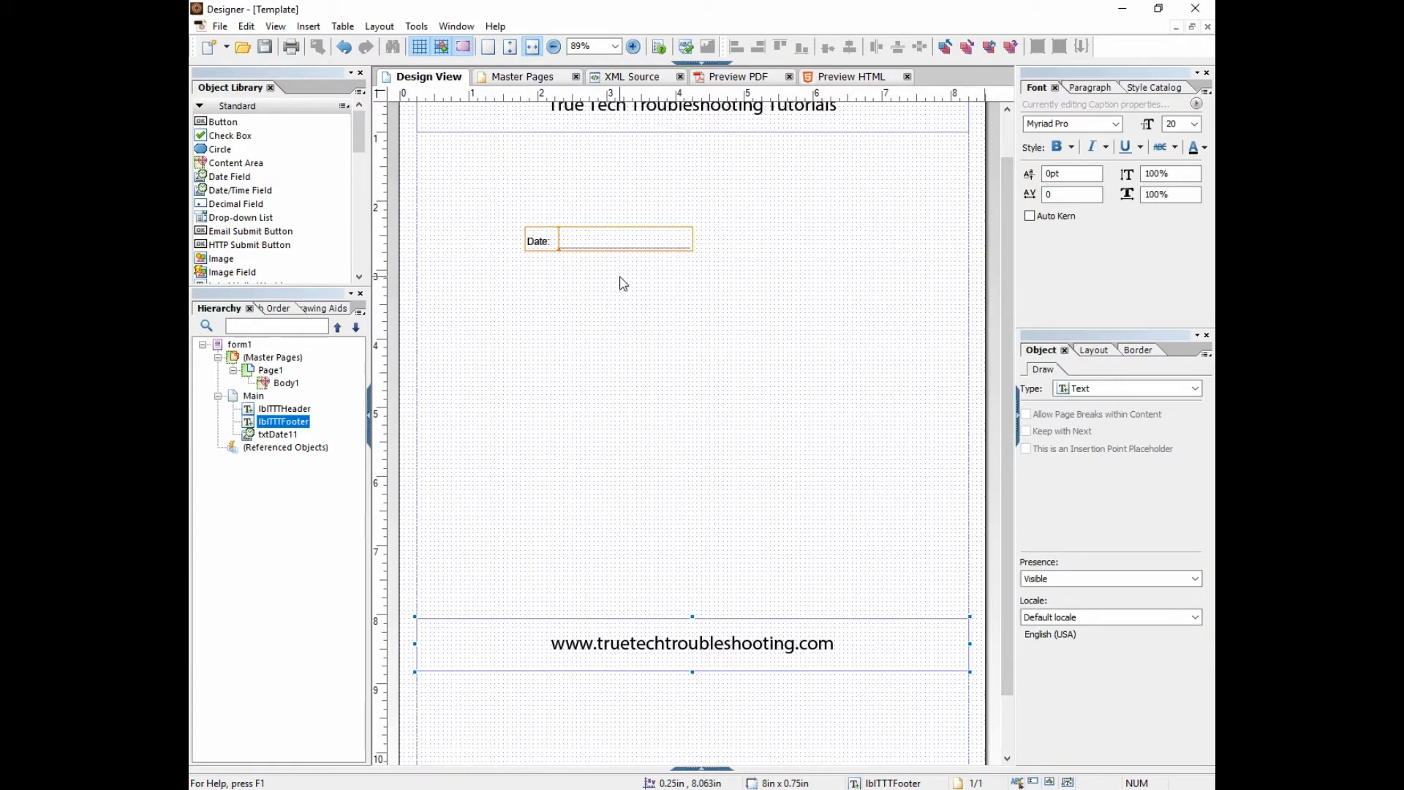
click(1003, 131)
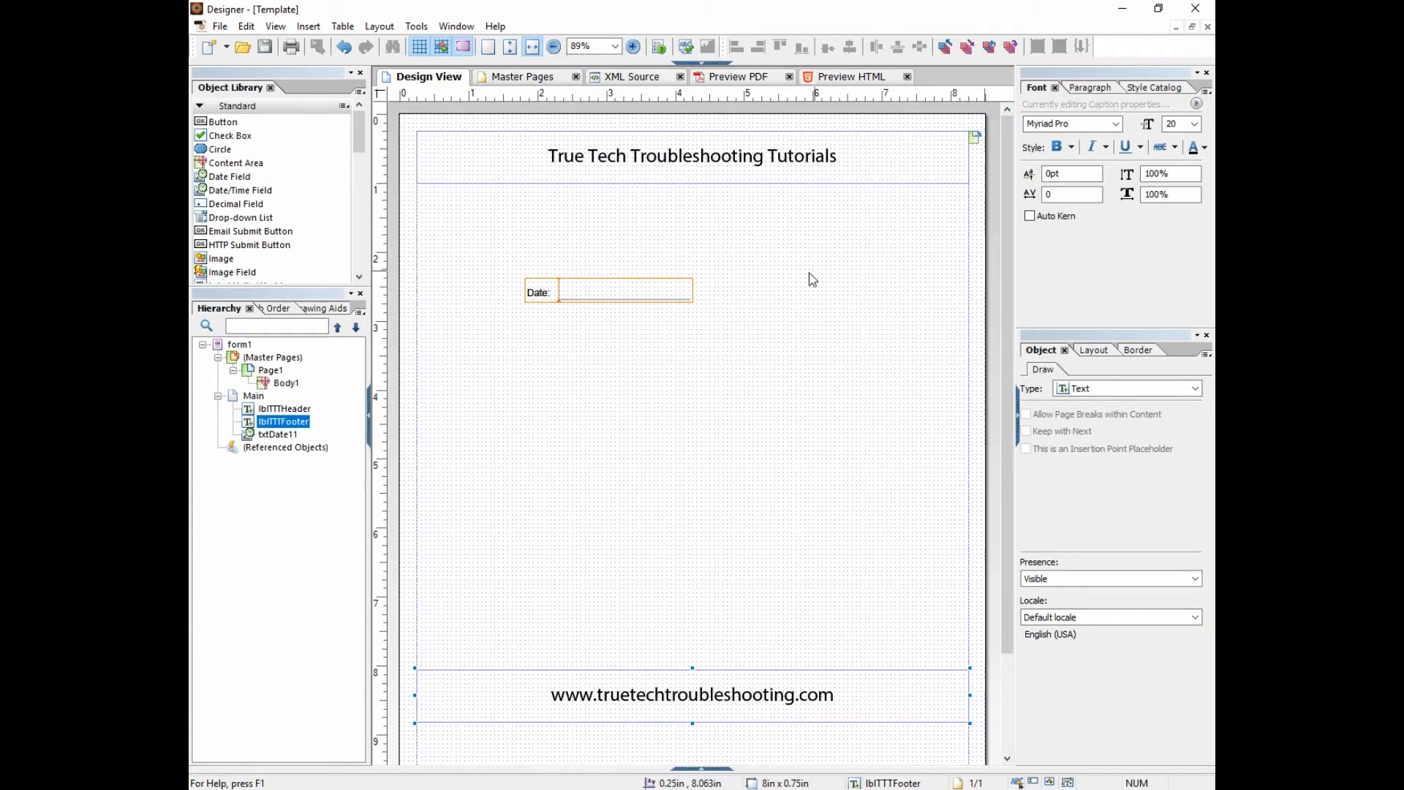
click(651, 294)
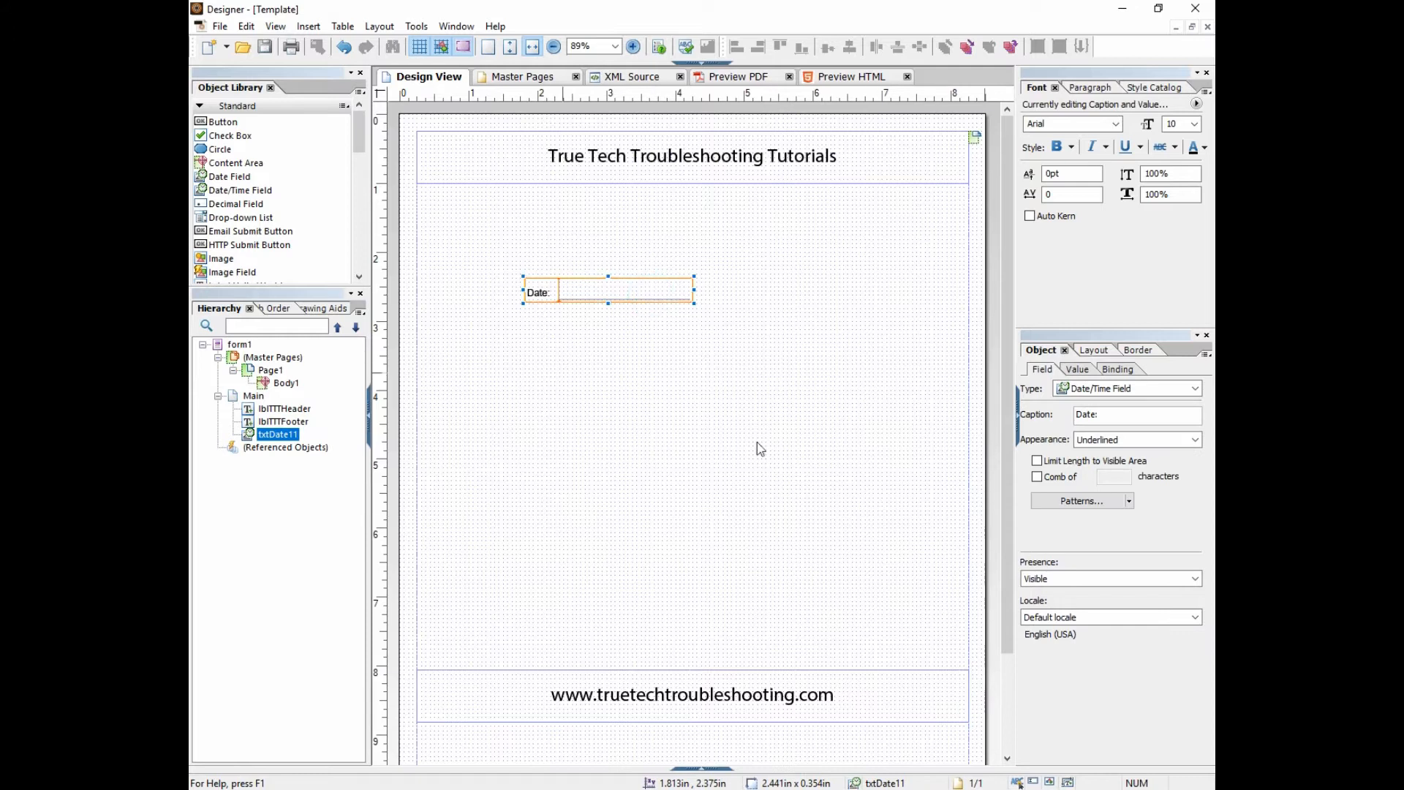
click(1083, 507)
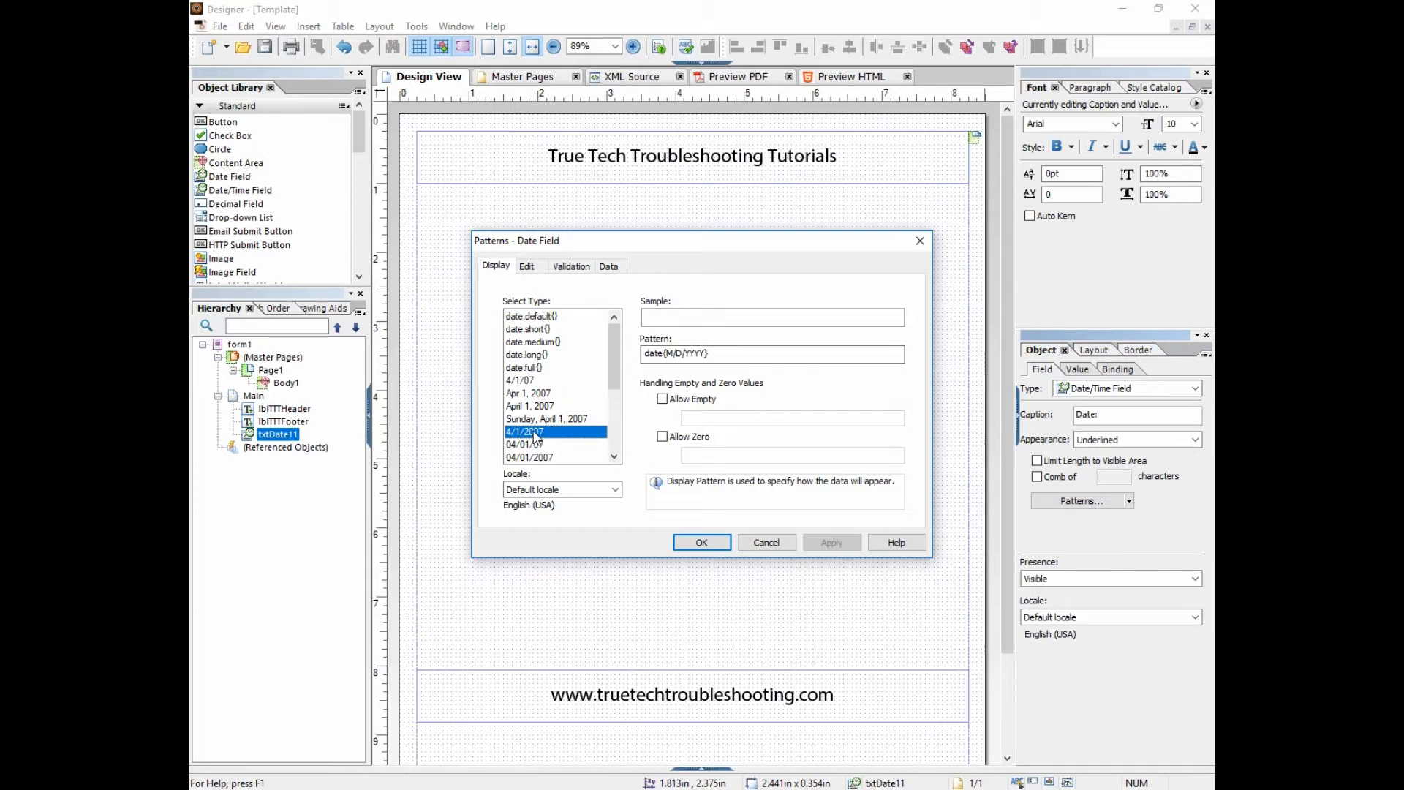
click(526, 266)
click(571, 266)
click(614, 271)
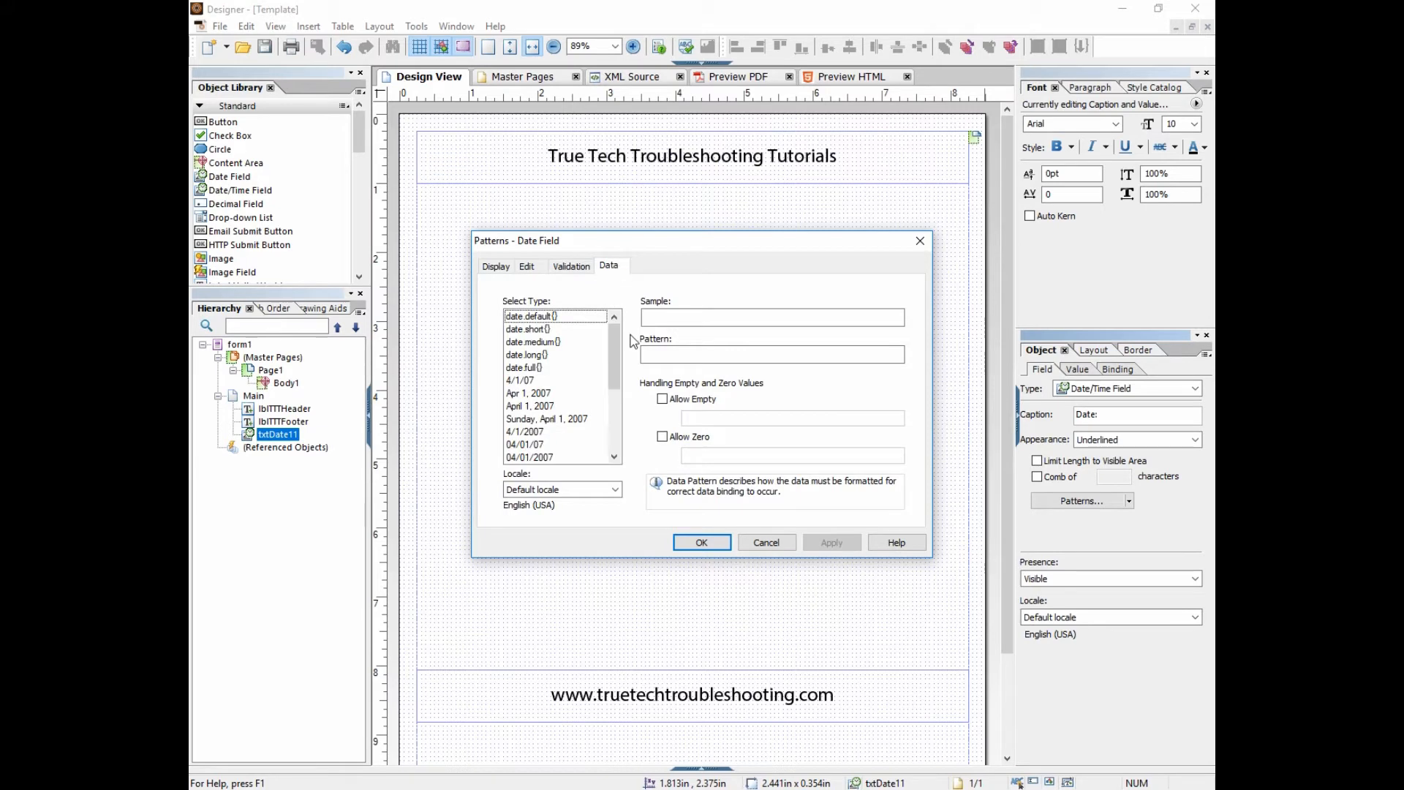
click(568, 267)
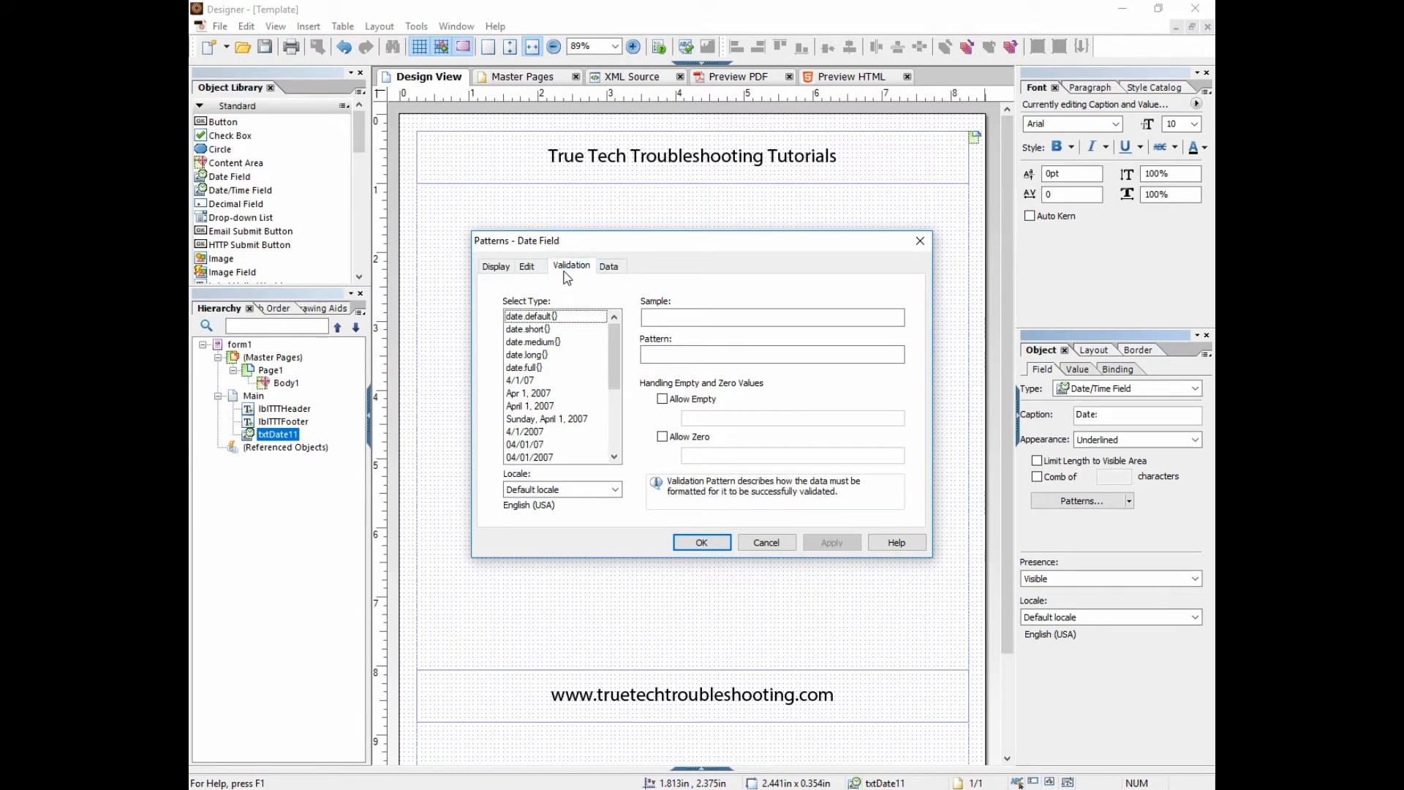
click(526, 269)
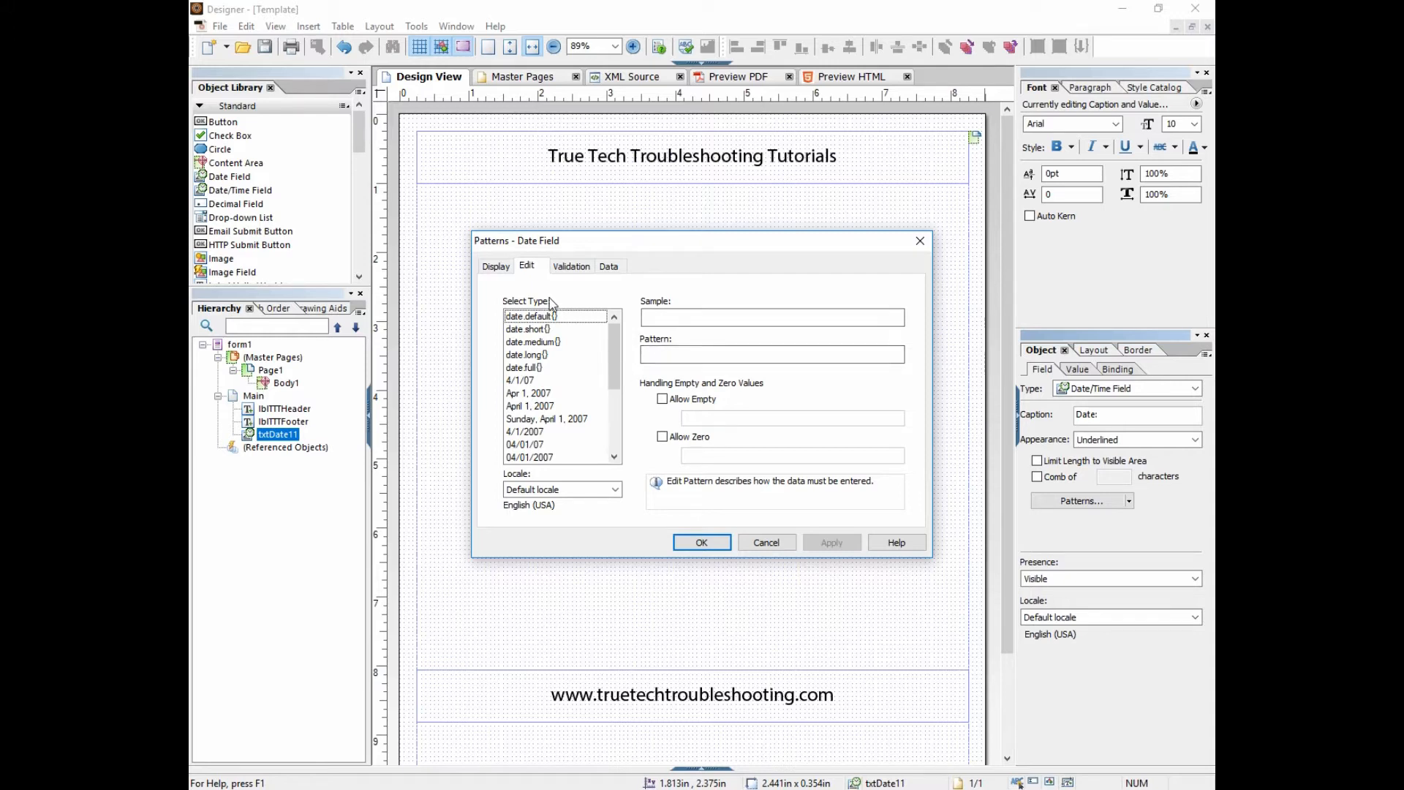
click(498, 268)
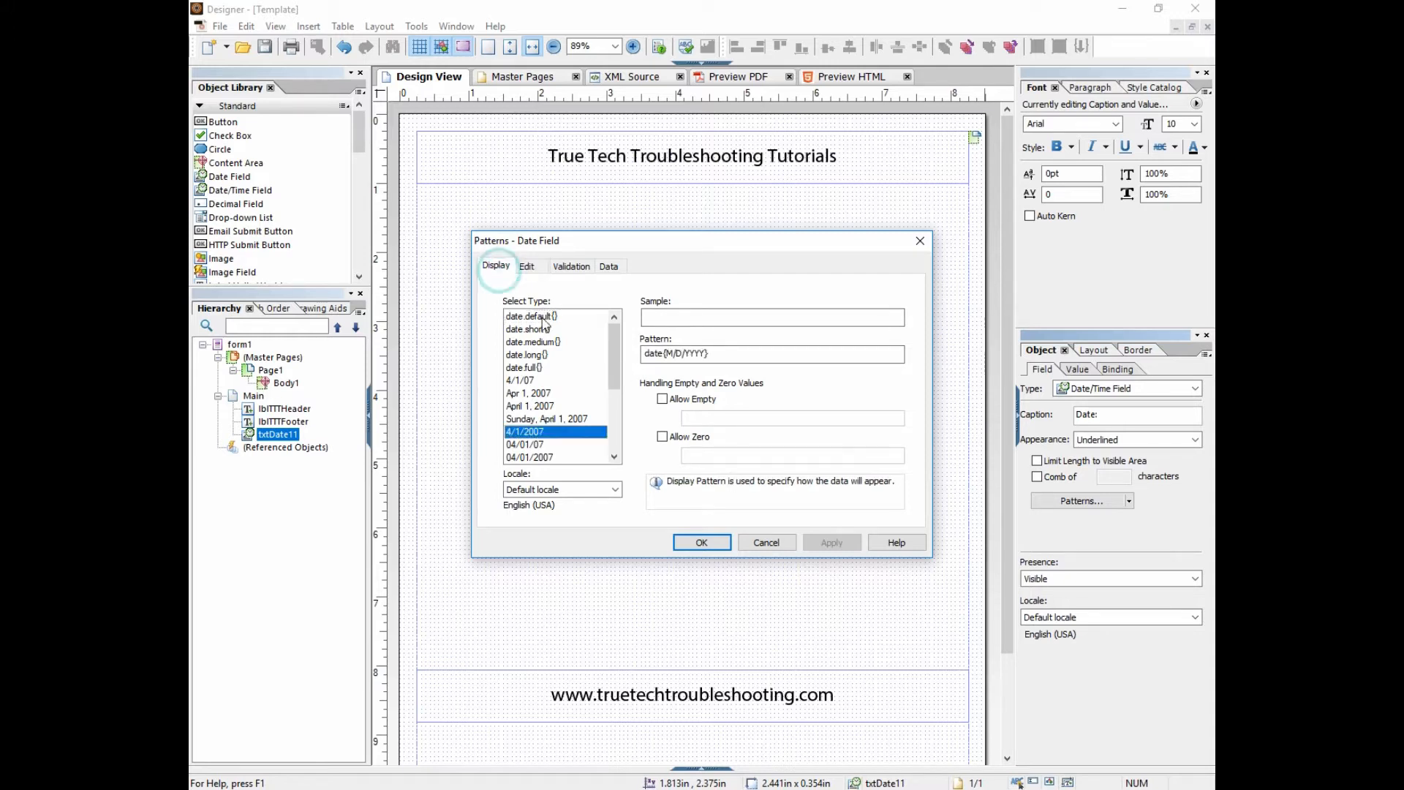
click(540, 268)
click(570, 268)
click(614, 266)
click(486, 266)
Step: Look through the display date formats and locales, keeping the default locale and the date{M/D/YYYY} pattern, and accept the settings
drag(609, 361, 612, 382)
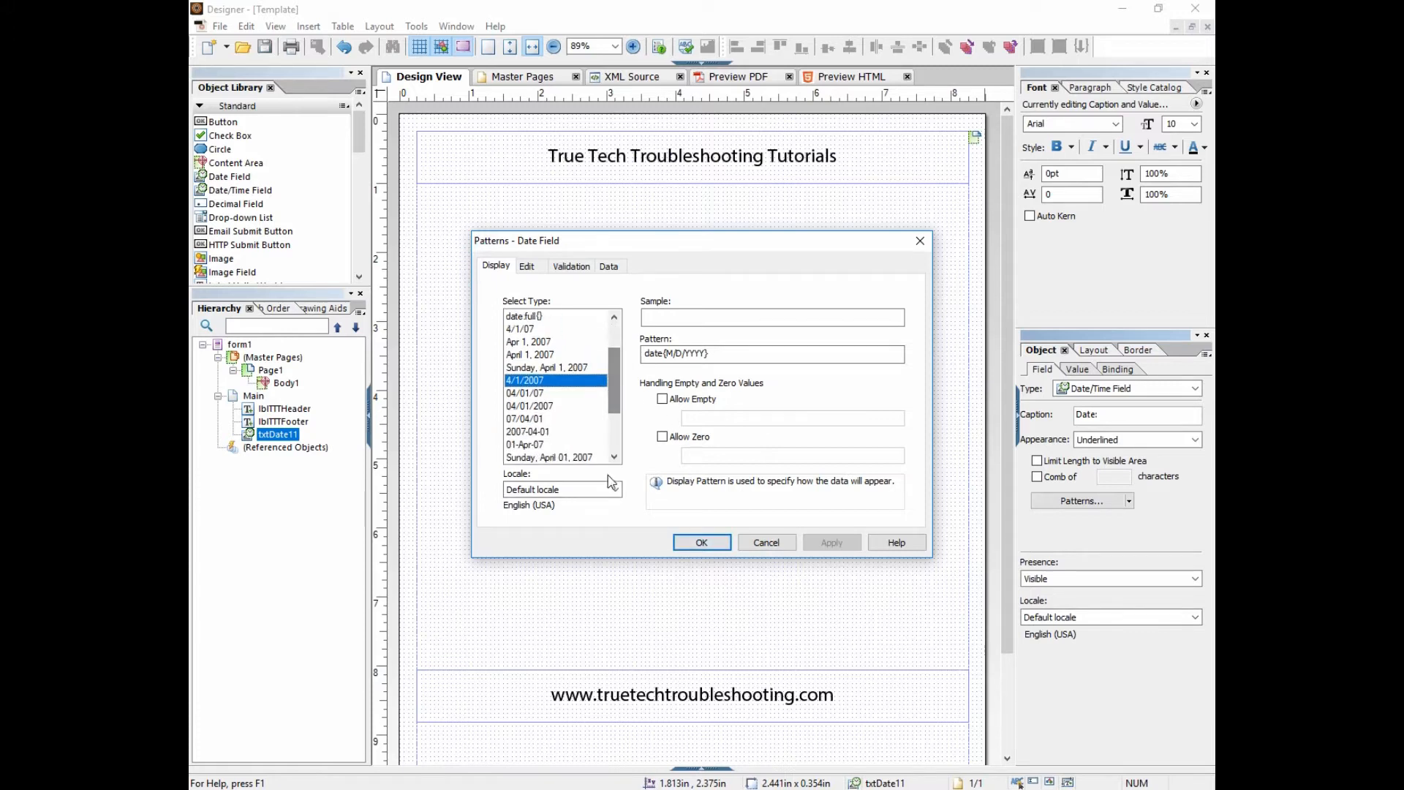
click(616, 492)
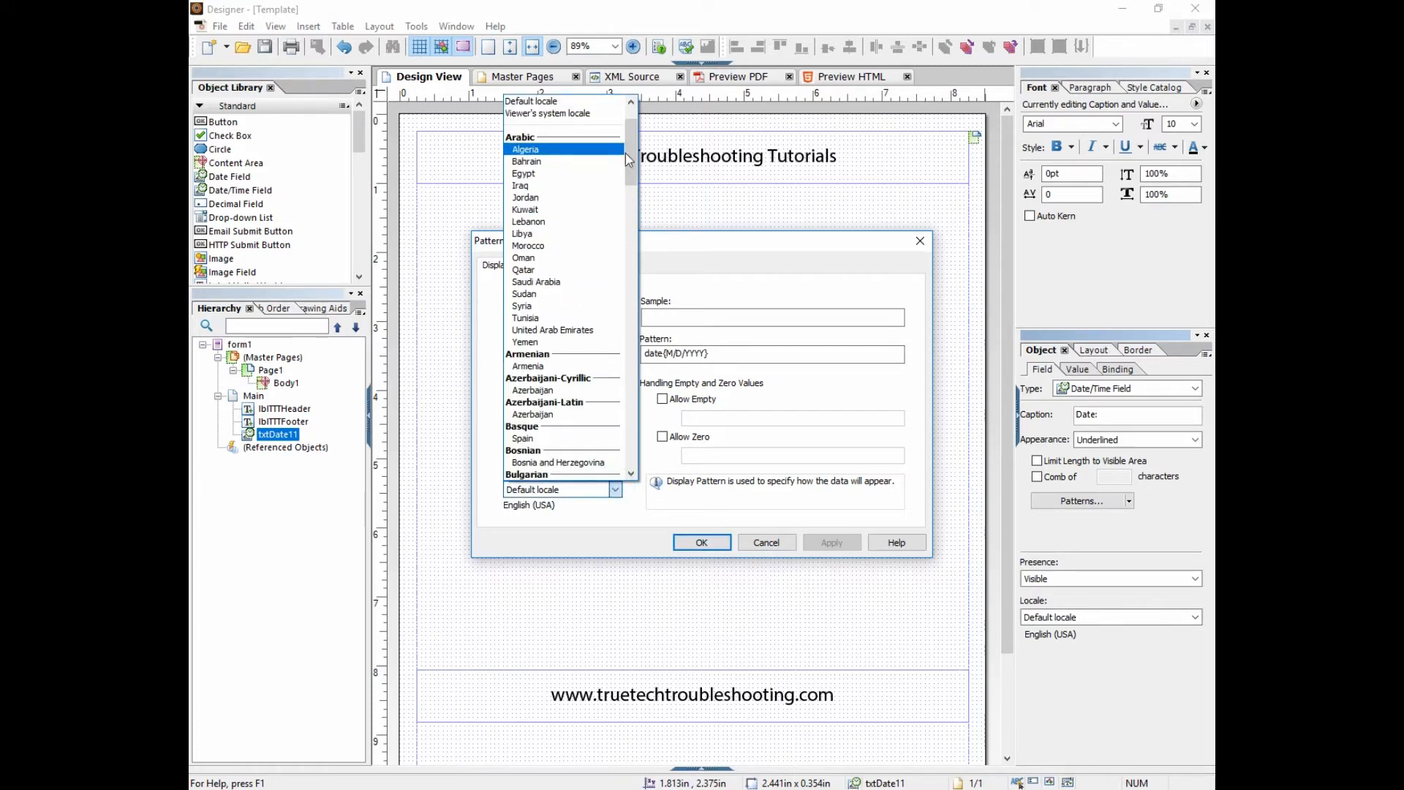
click(532, 101)
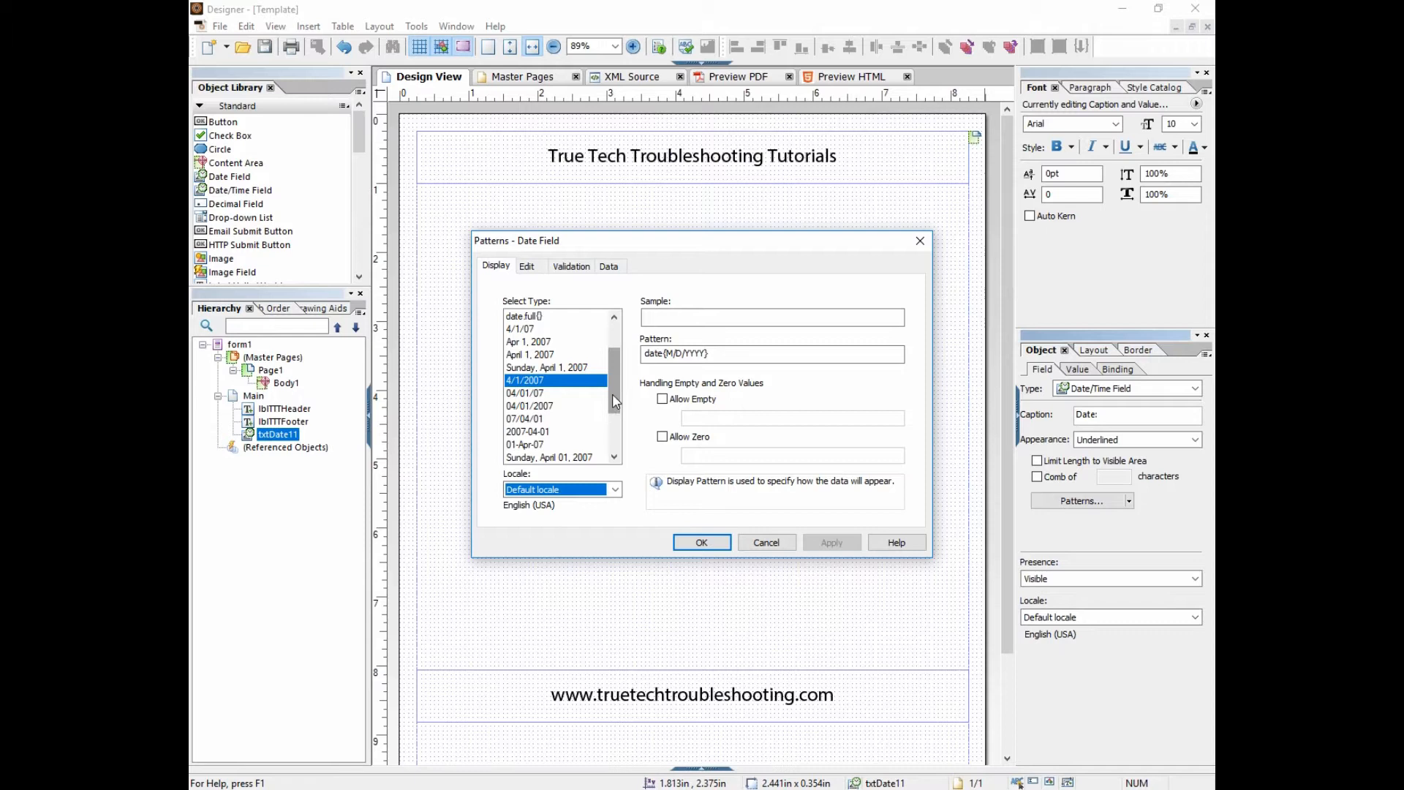
mouse_move(612, 394)
mouse_down()
mouse_move(619, 437)
mouse_move(620, 421)
mouse_up()
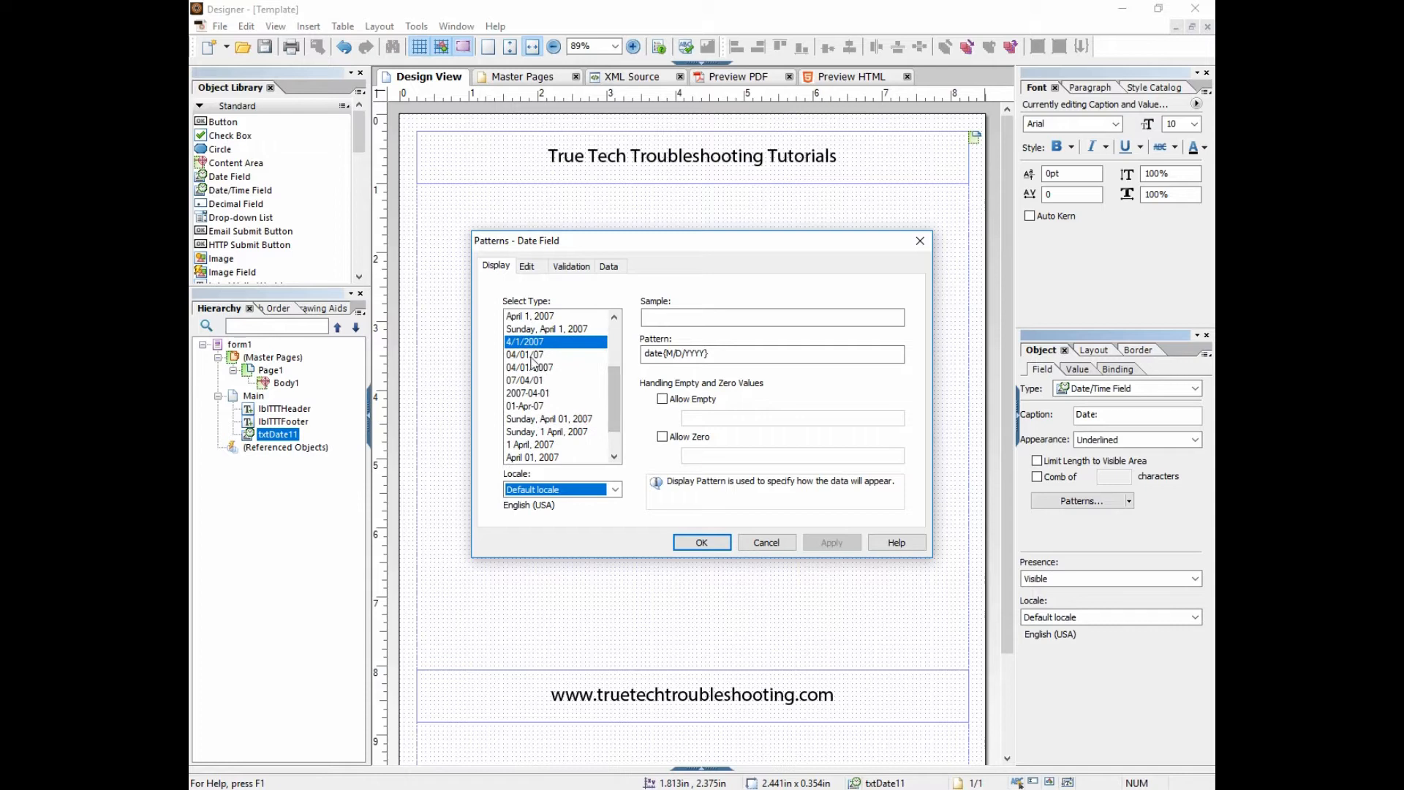
click(702, 541)
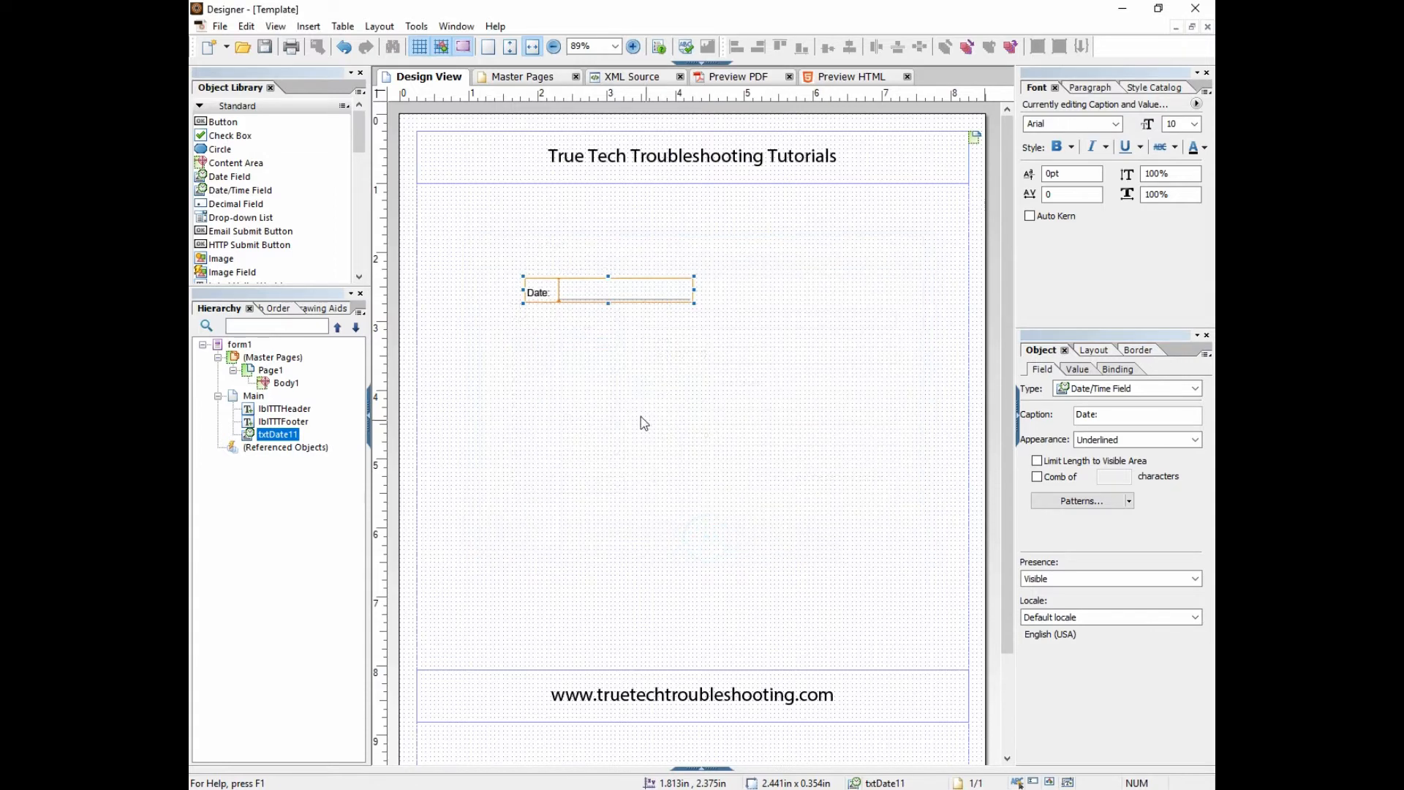
Step: Set the Date field's default value to 1/01/2018
click(1076, 370)
click(1081, 409)
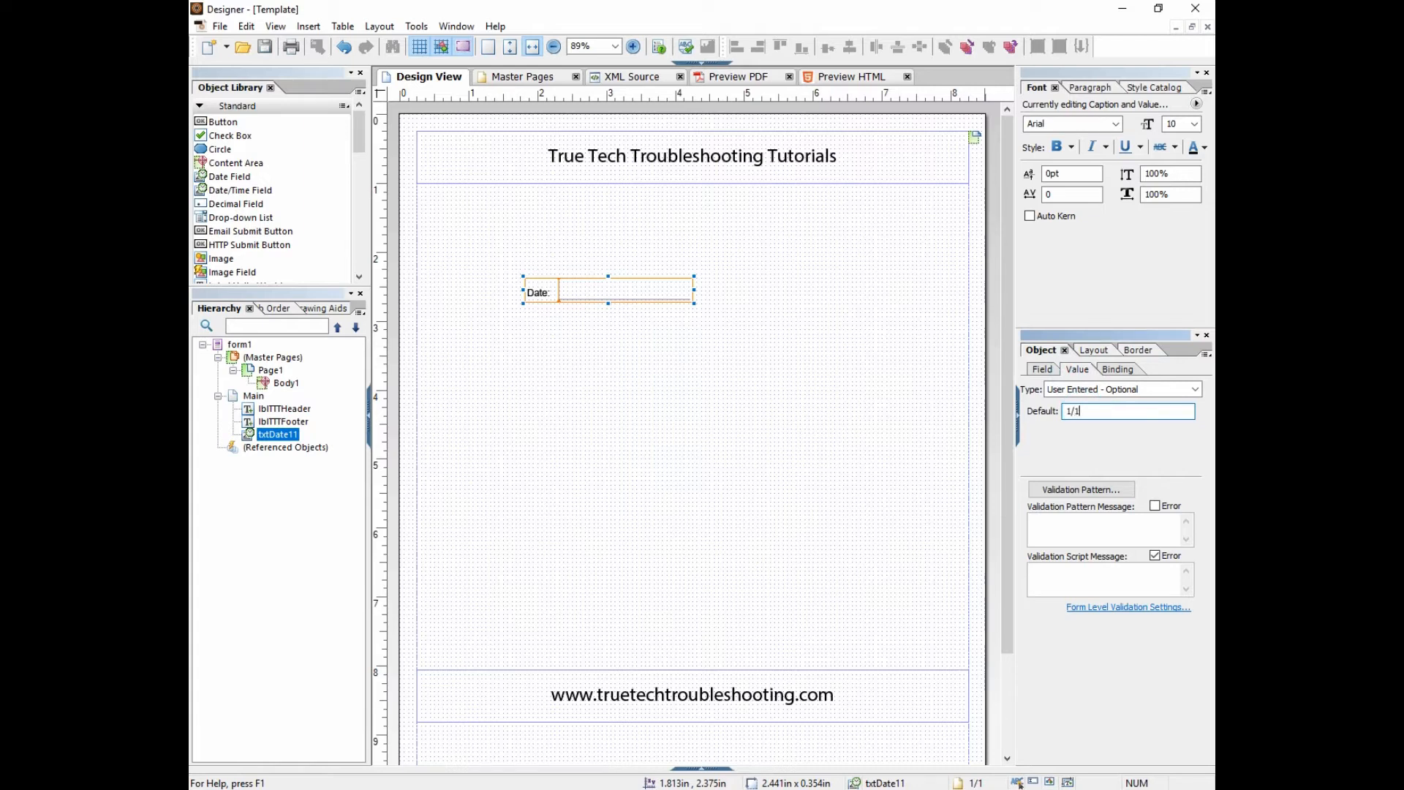
text(1/01/2018)
key(Return)
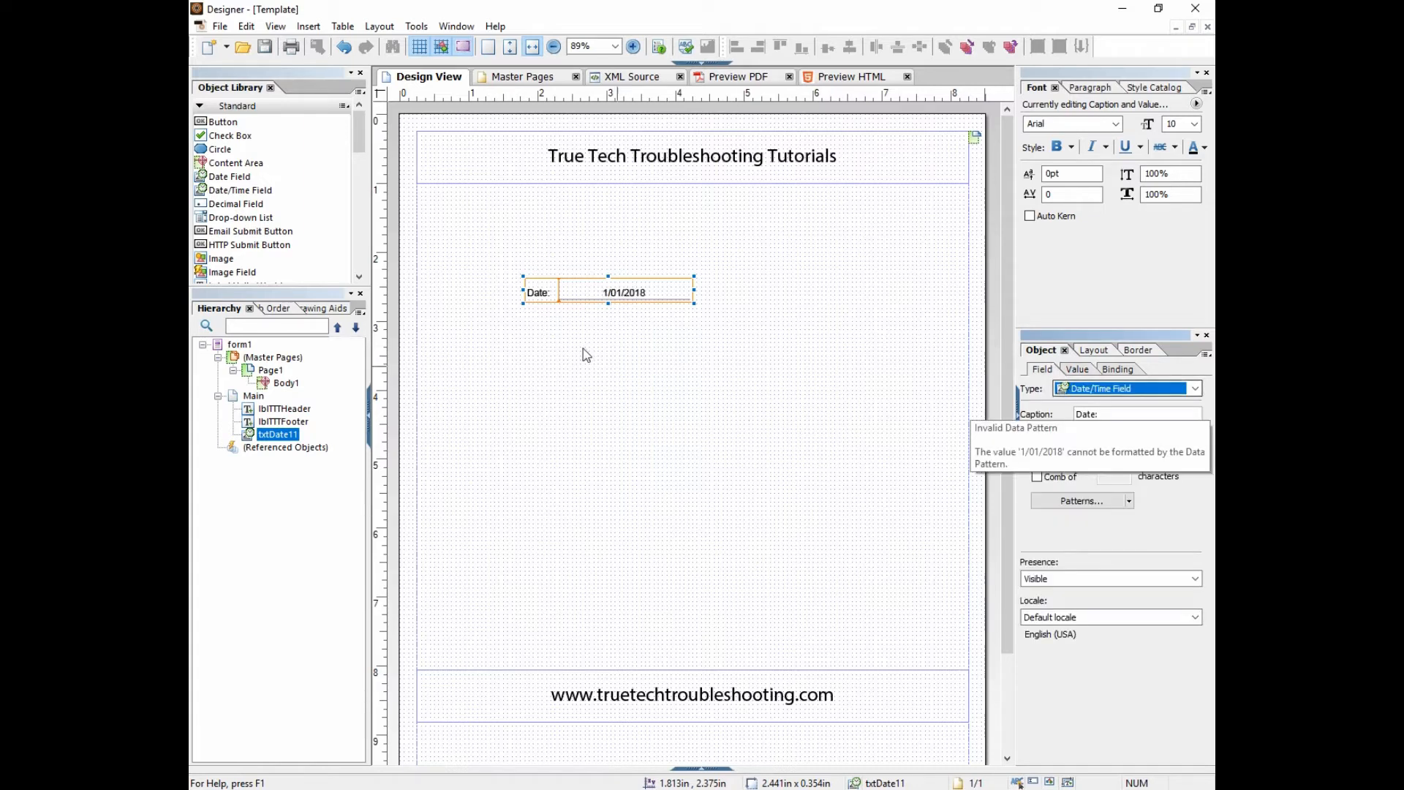
Step: Replace the Date field's default value with the placeholder text [Enter Date]
click(646, 292)
click(1076, 370)
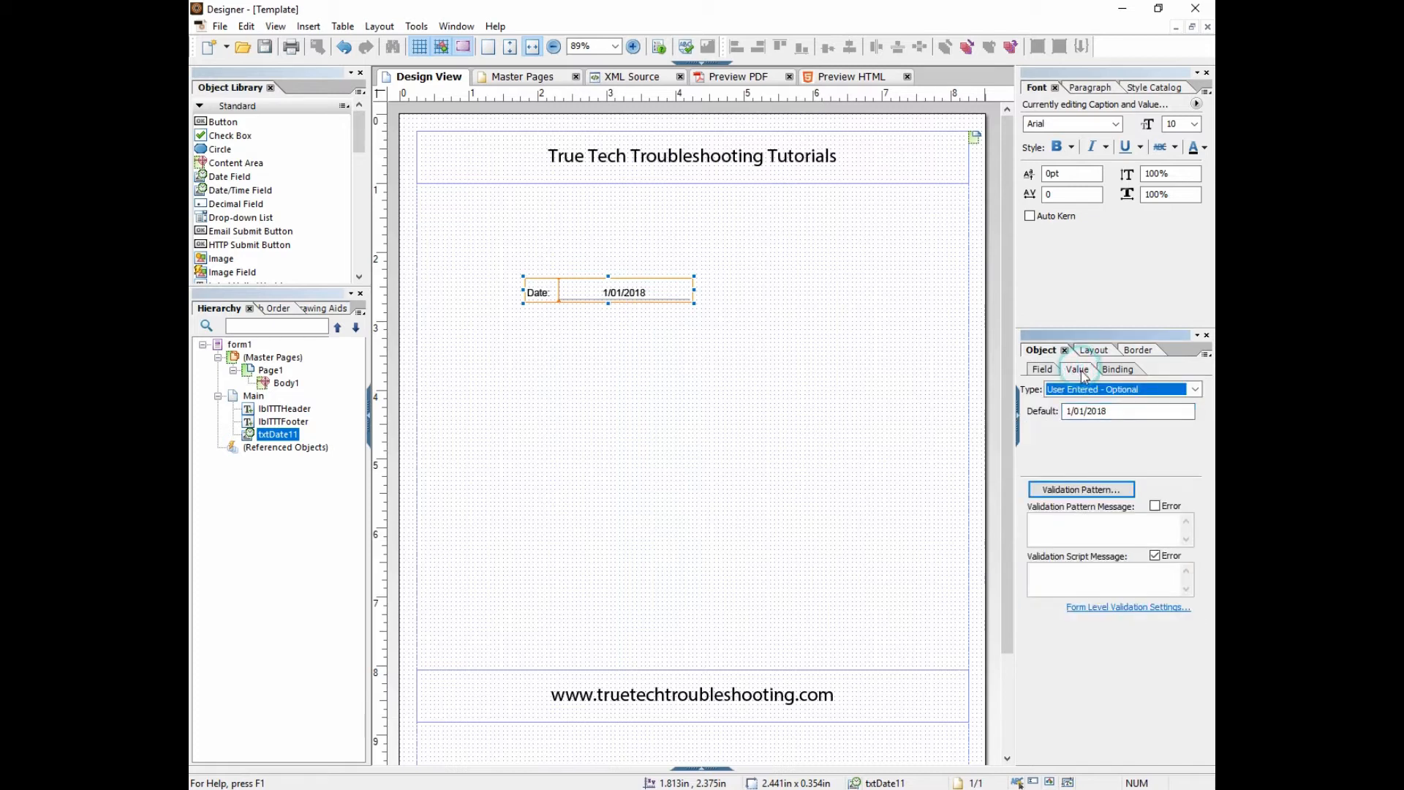
double_click(1116, 411)
drag(1067, 420, 1055, 407)
key(BackSpace)
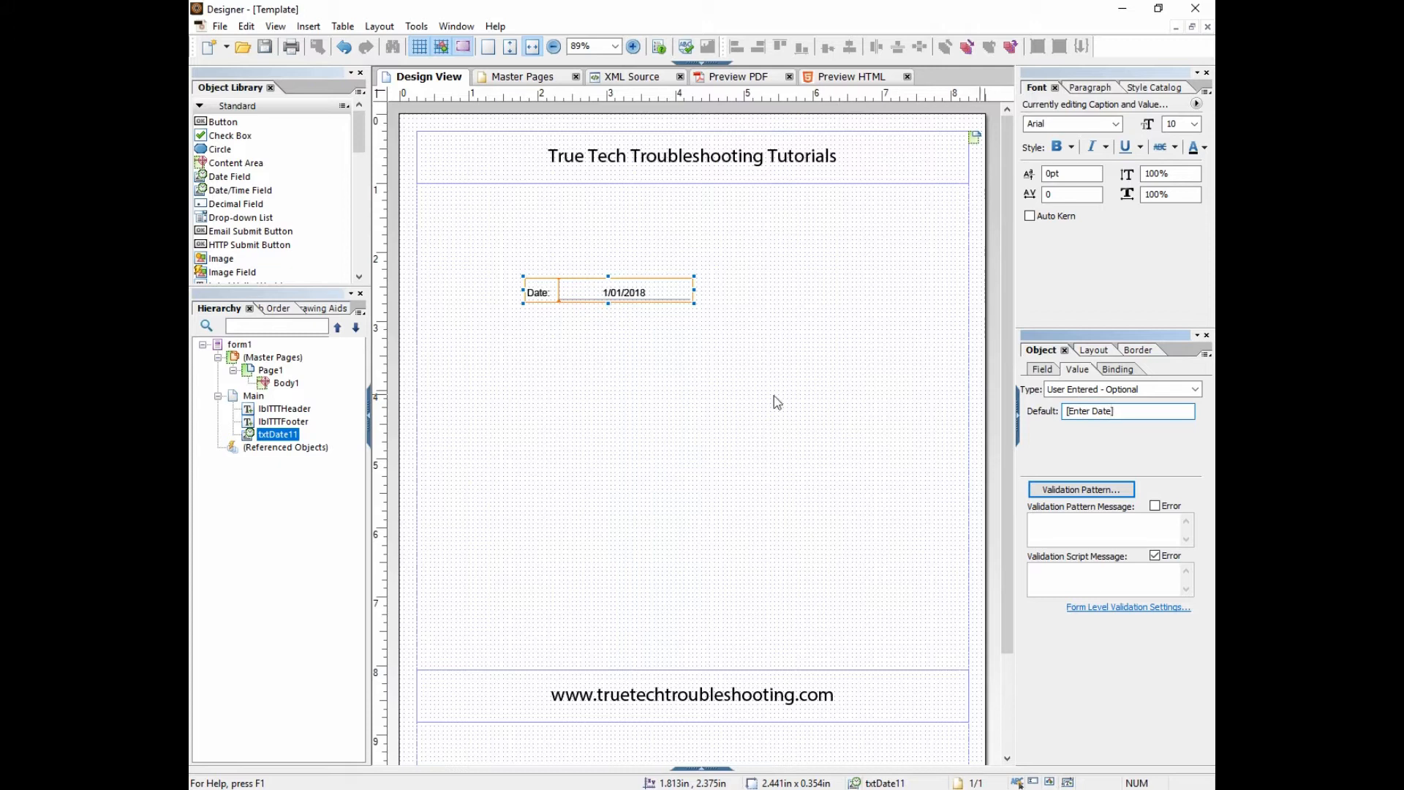
click(643, 394)
click(642, 291)
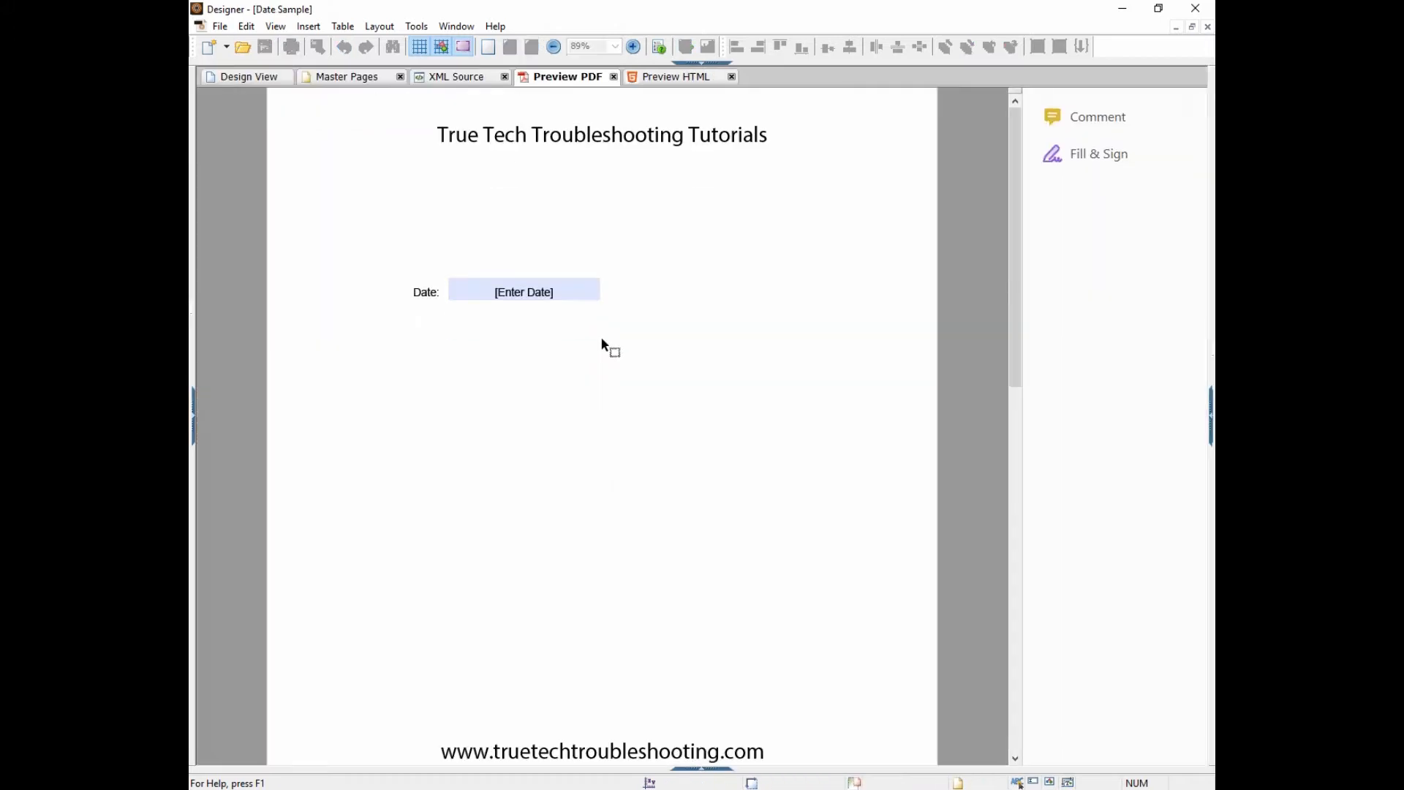
Step: Test the Date field in the PDF preview by replacing its placeholder with 1/1/18 and committing the entry
click(527, 295)
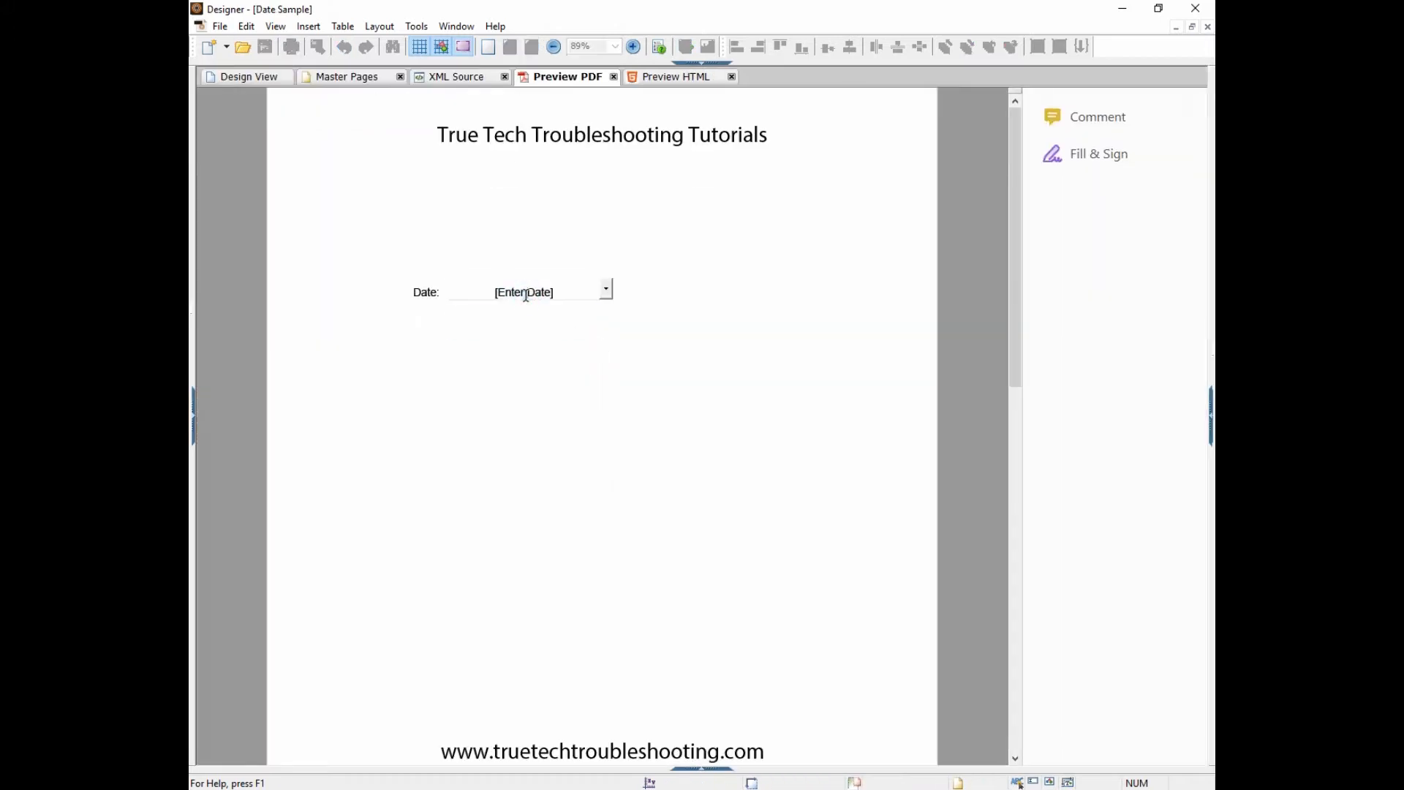
drag(559, 294, 453, 274)
text(1)
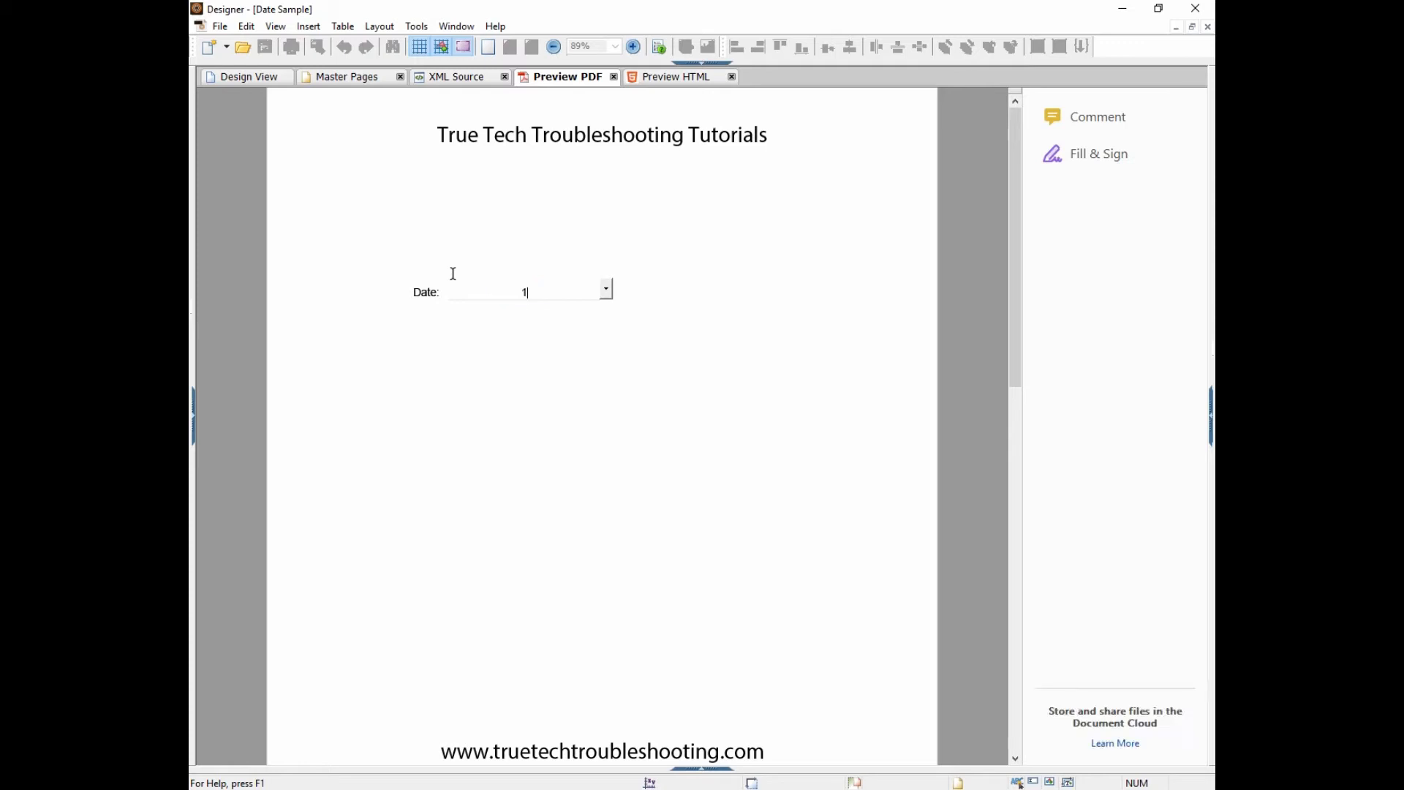
text(/1/18)
key(Return)
click(459, 393)
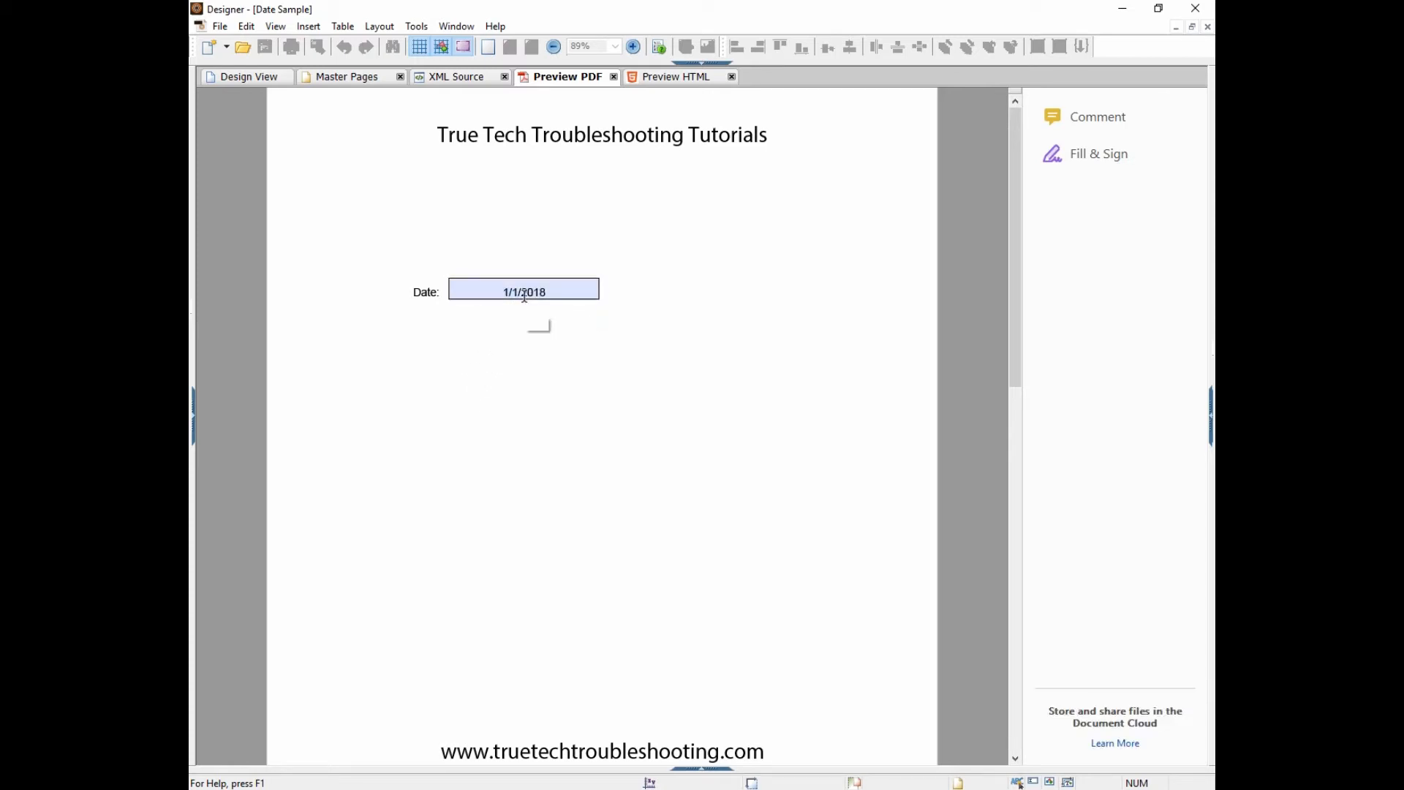
Step: Re-edit the previewed date, examining its short and full year formats, and enter the year as 18
click(546, 293)
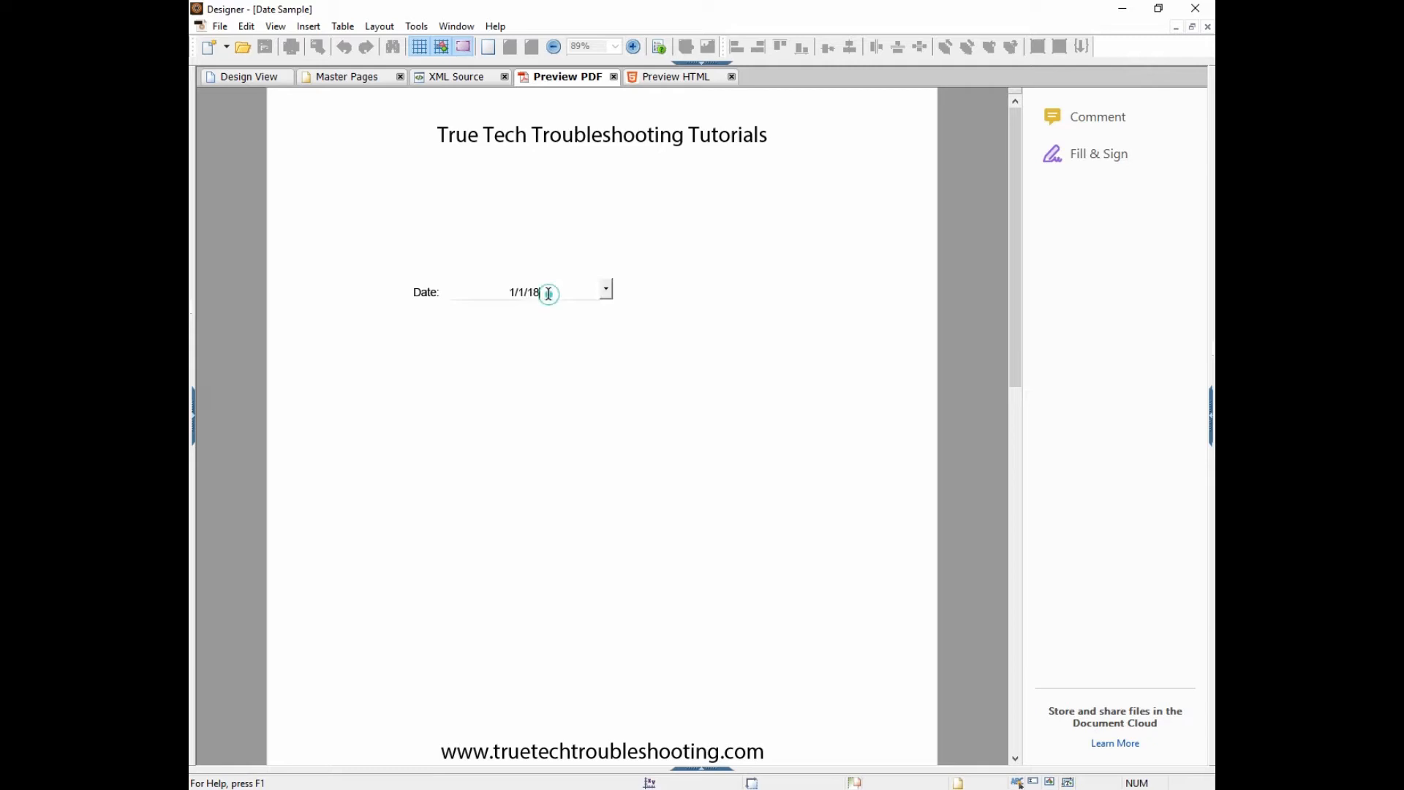
click(559, 327)
drag(524, 293, 534, 294)
click(530, 292)
click(546, 332)
click(537, 295)
click(531, 294)
click(529, 294)
key(Return)
click(537, 294)
text(18)
key(Return)
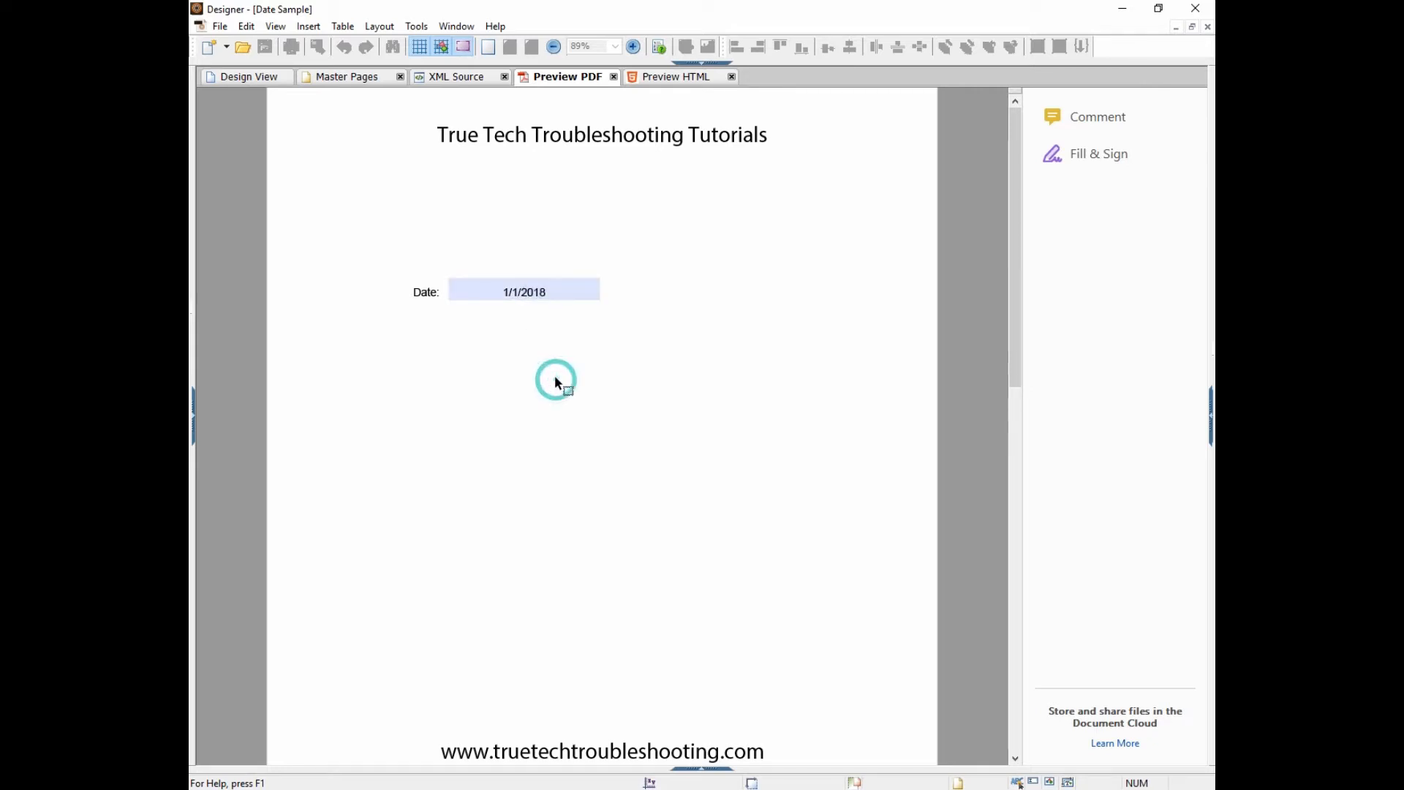
Step: Return to the form design and move txtDate11 between lblTTTHeader and lblTTTFooter in the hierarchy
click(248, 77)
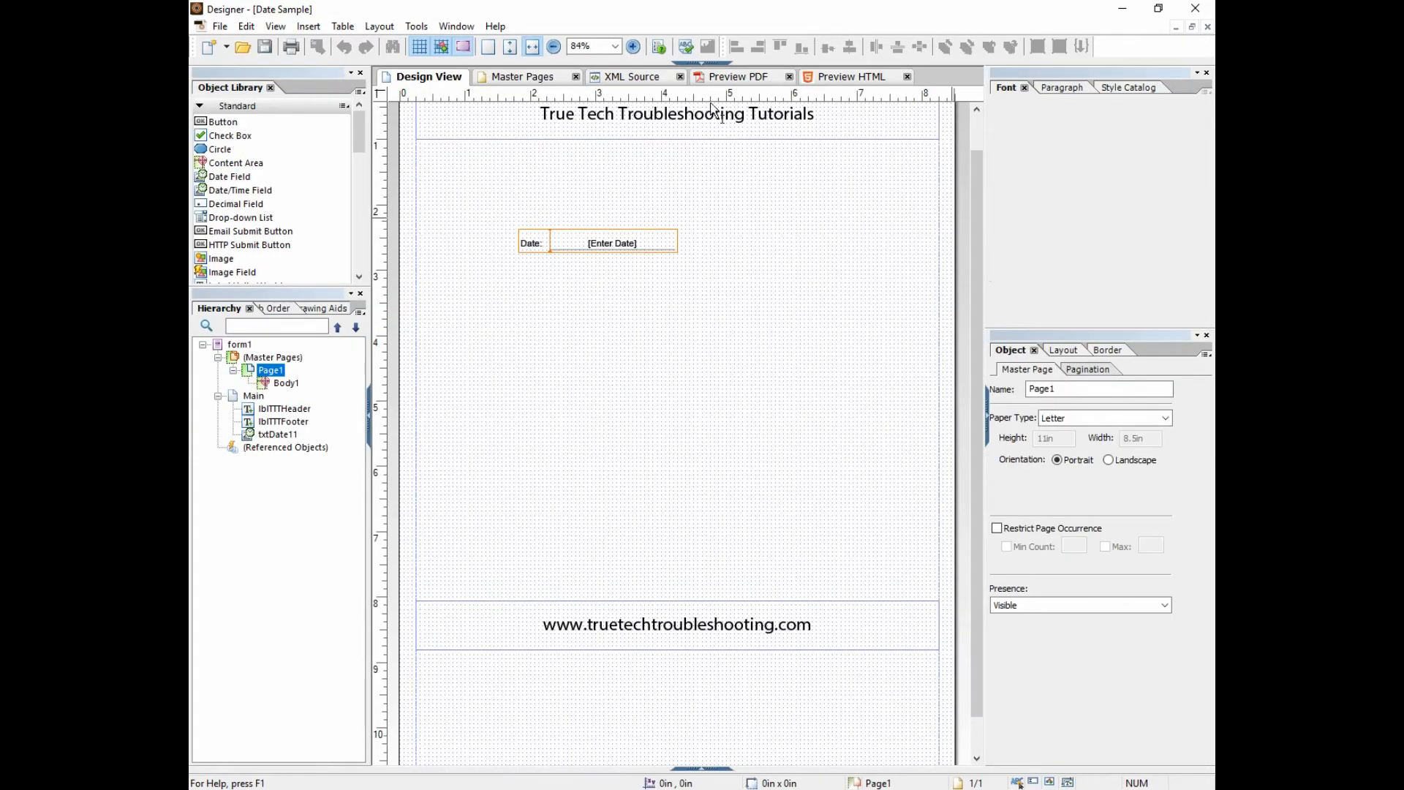
click(276, 435)
drag(276, 437, 284, 415)
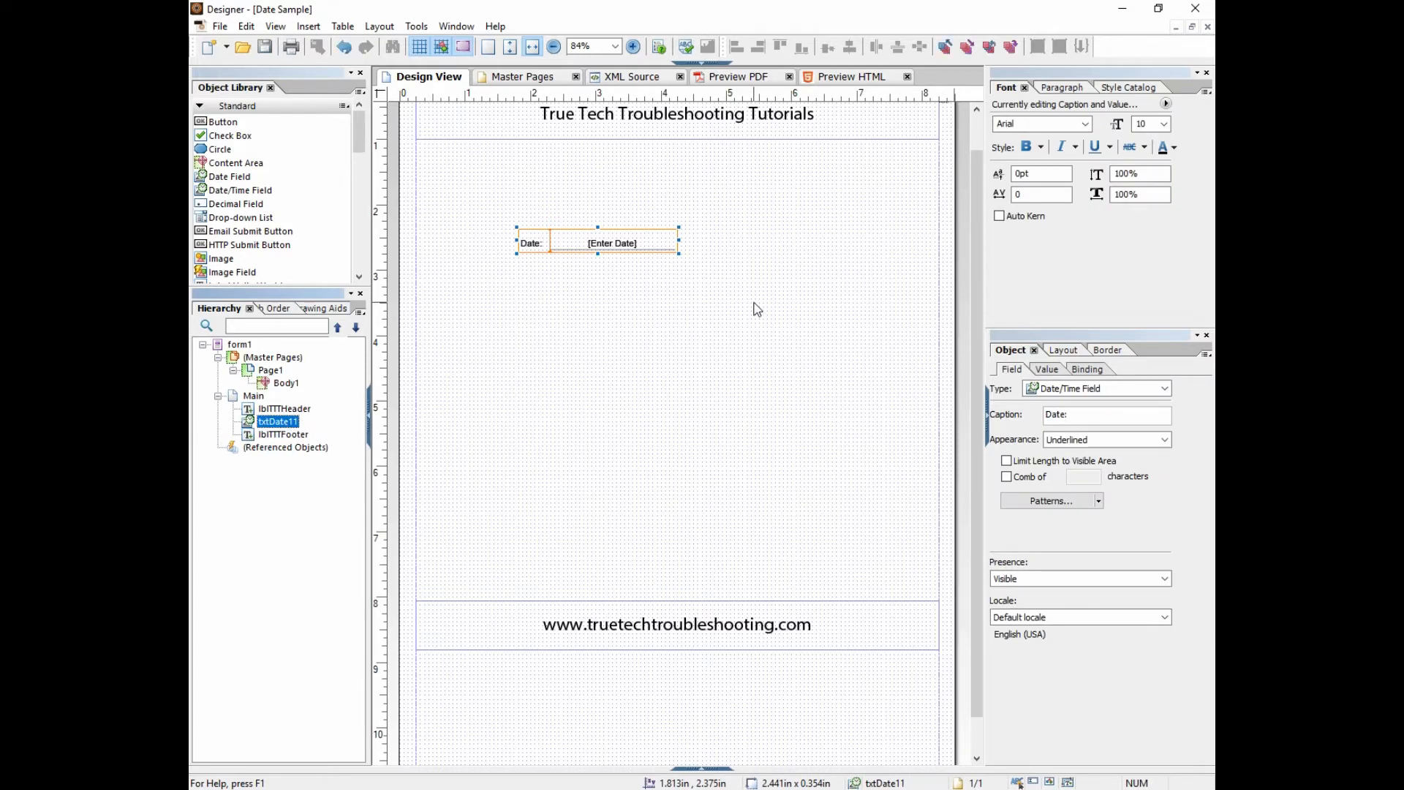
drag(976, 163, 978, 123)
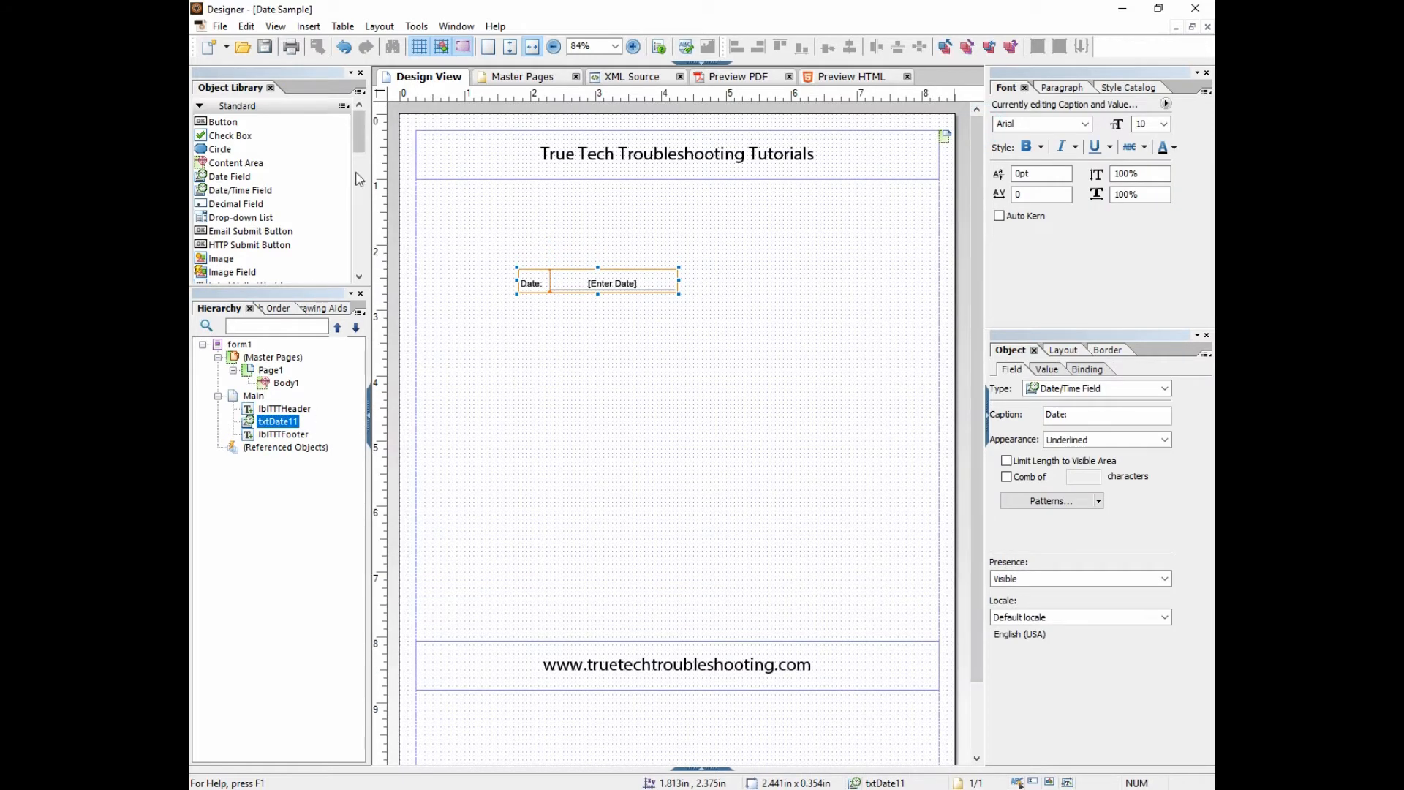
Step: Place a custom Current Date field directly above the Date field and set its appearance to Underlined
click(210, 110)
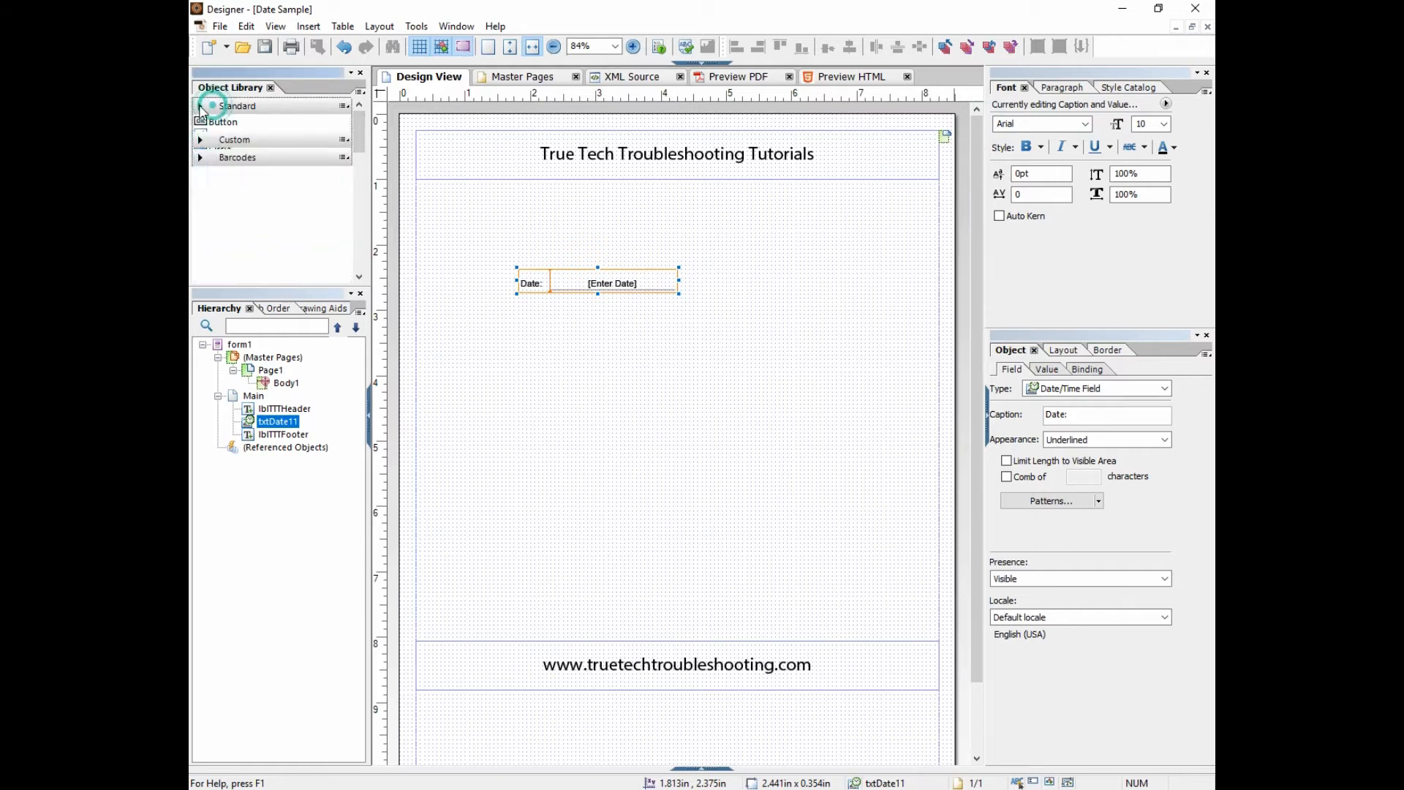
click(203, 123)
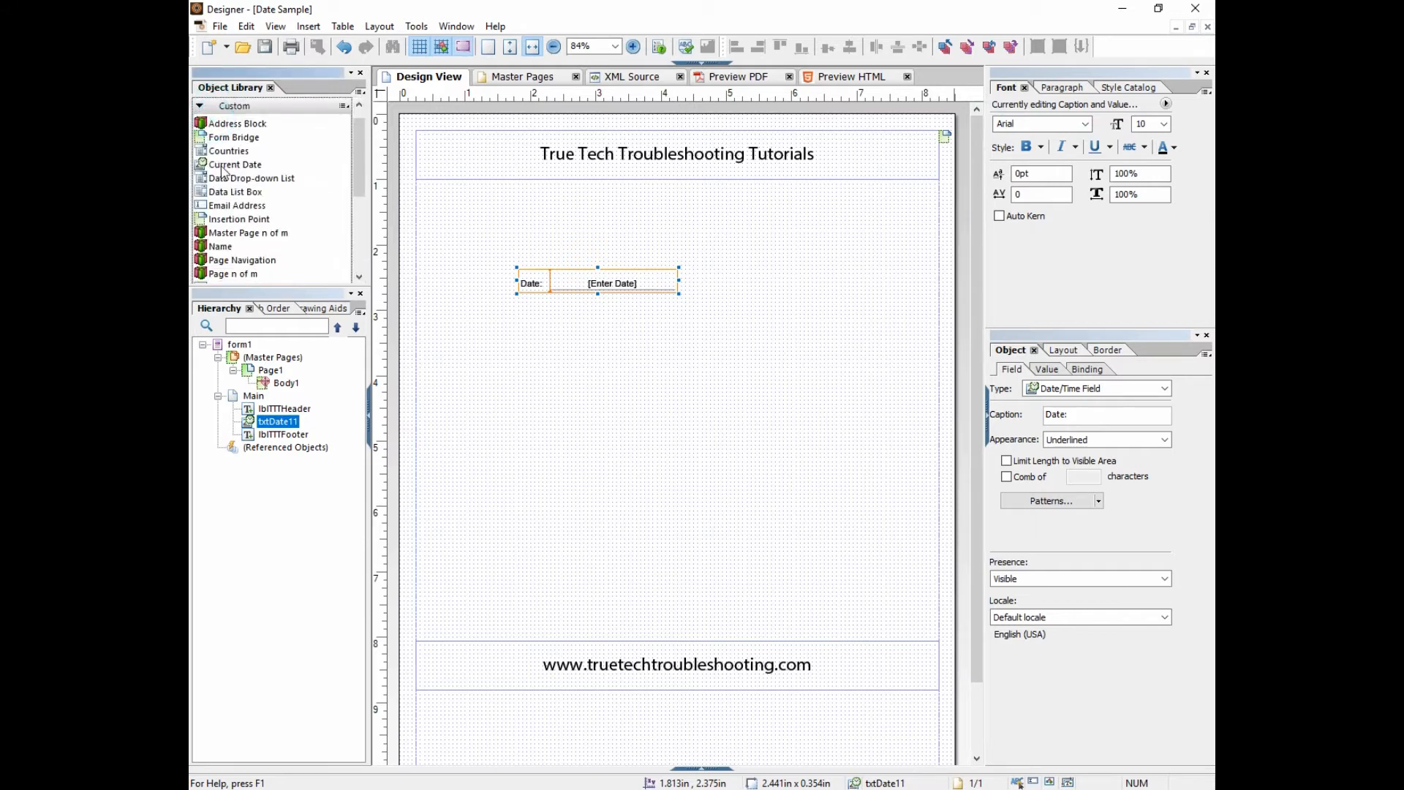
drag(223, 169, 594, 243)
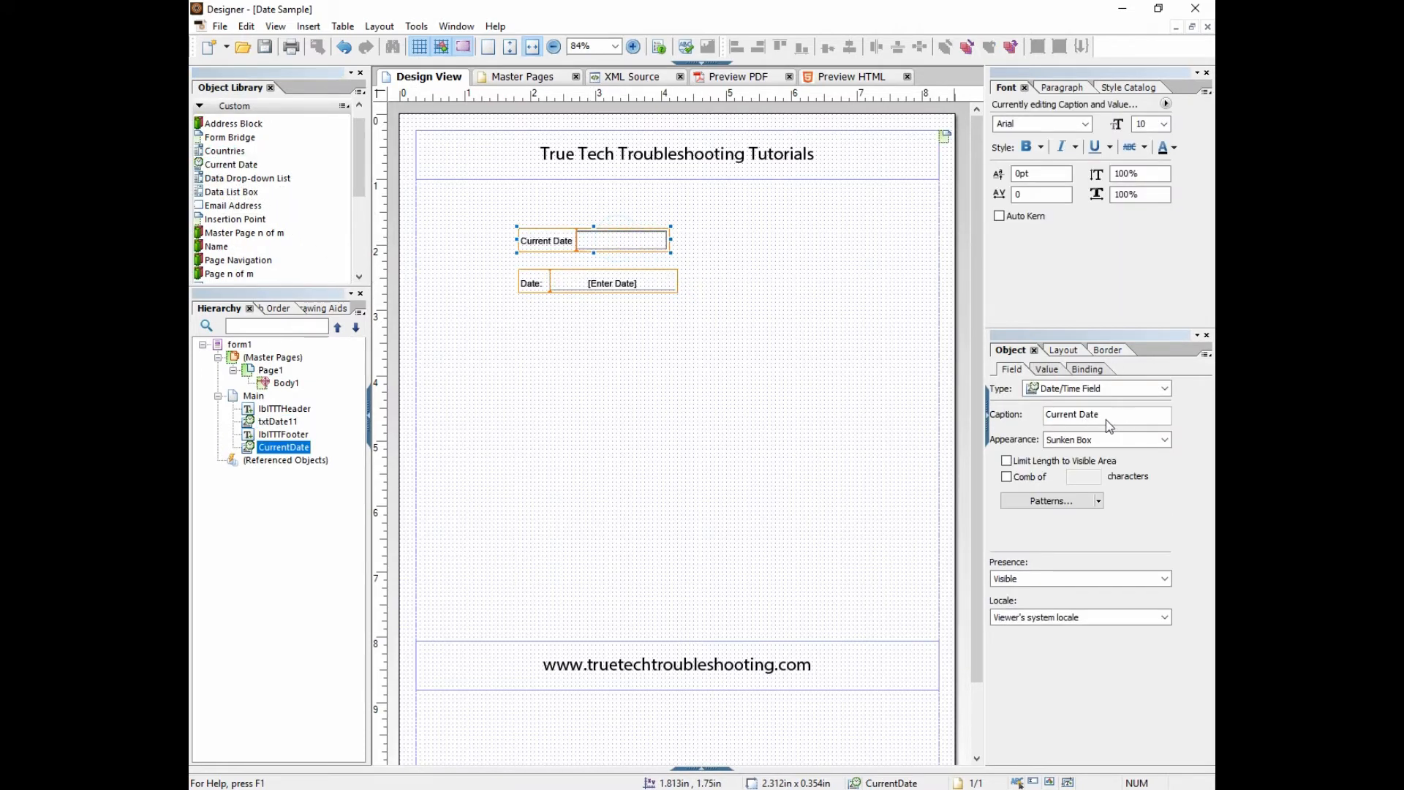
click(1094, 438)
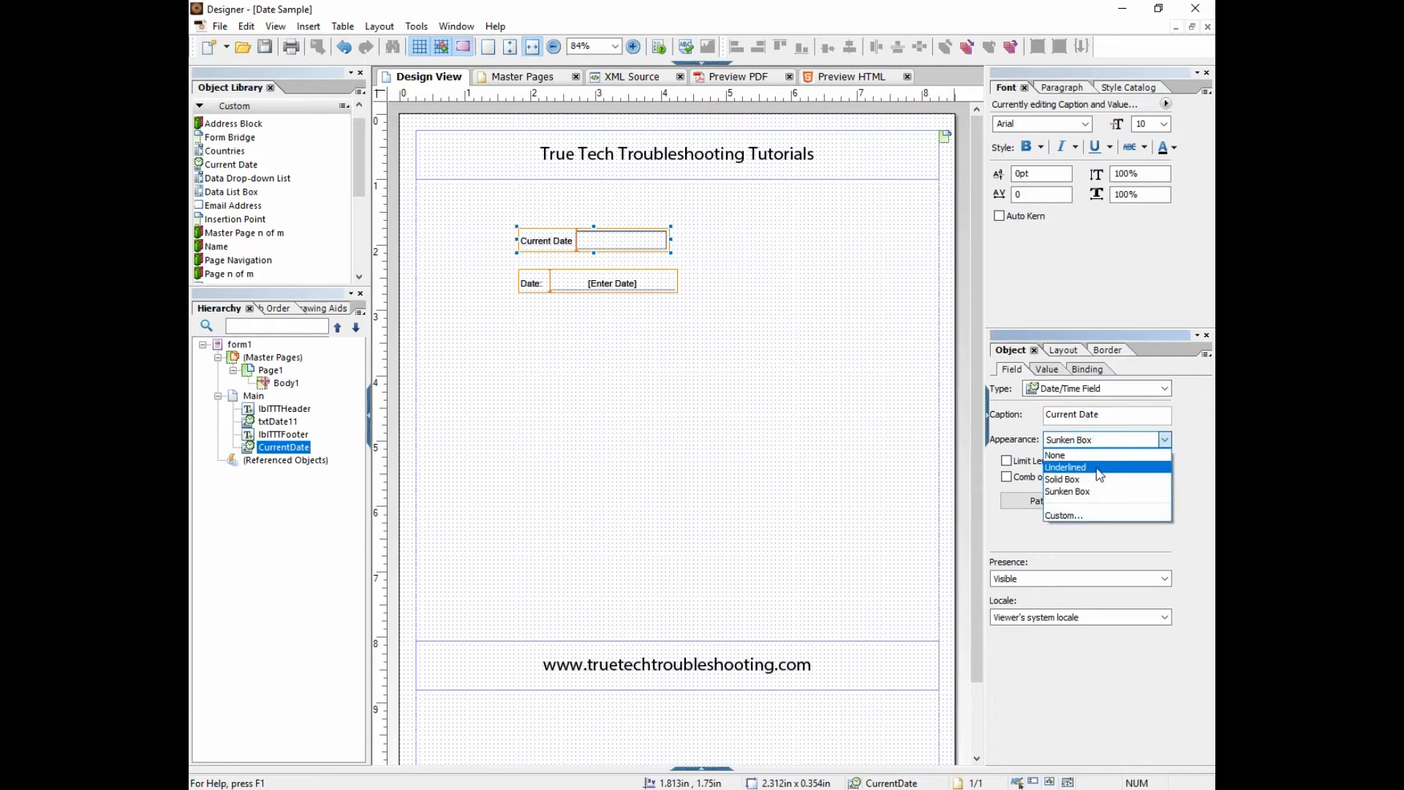
click(1094, 467)
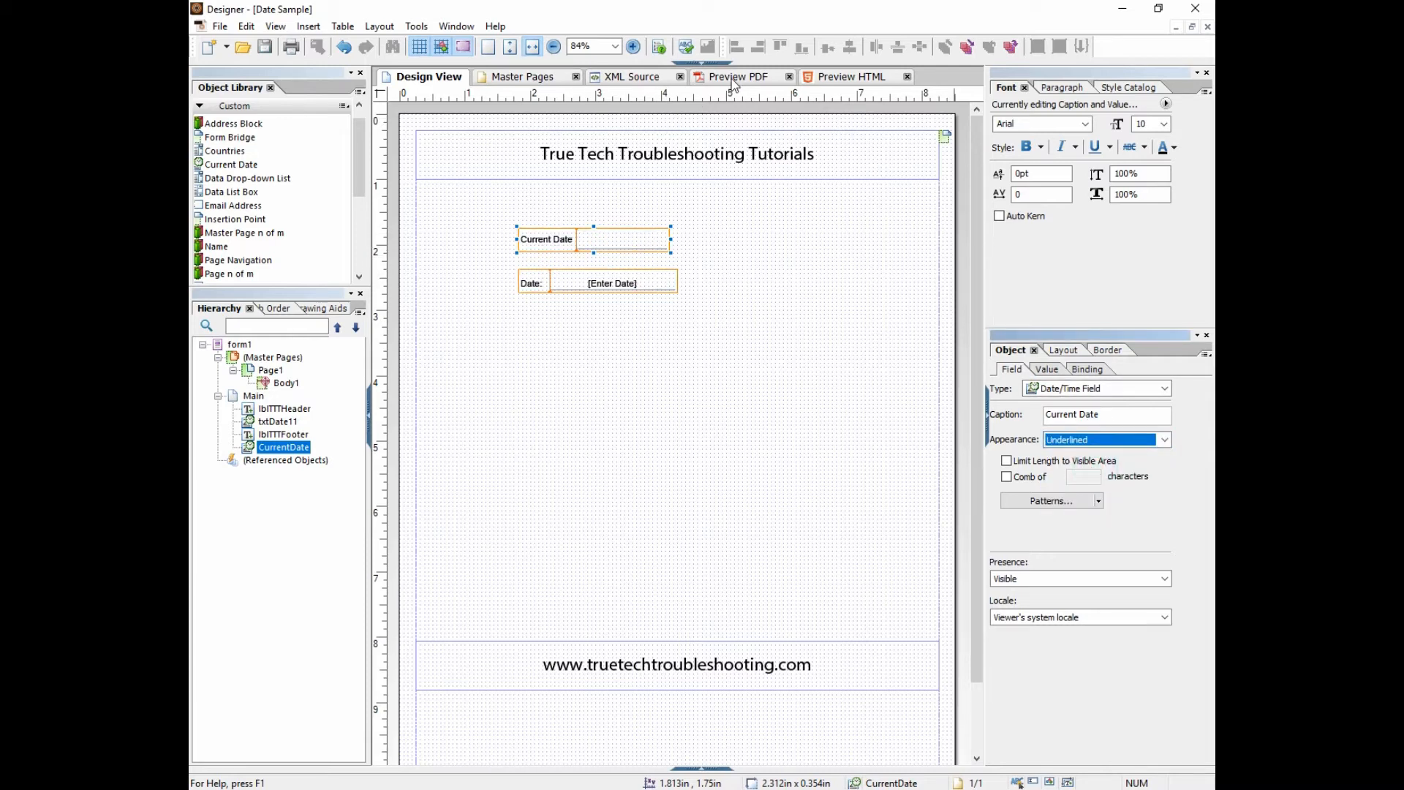
Step: Review the Current Date field's layout-ready script, change its date format call to DateFmt(2), and collapse the script editor
click(702, 63)
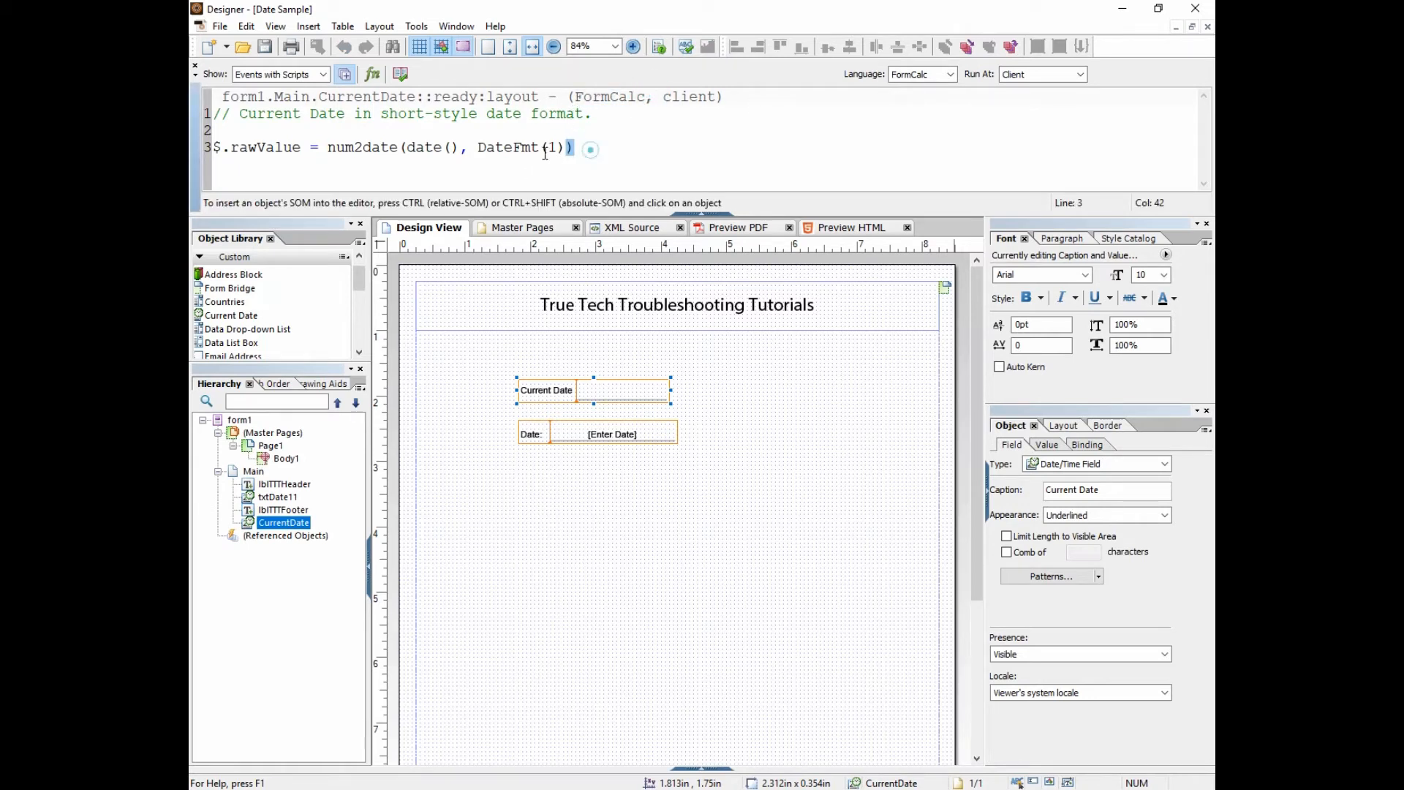
drag(576, 147, 206, 166)
click(353, 164)
double_click(481, 147)
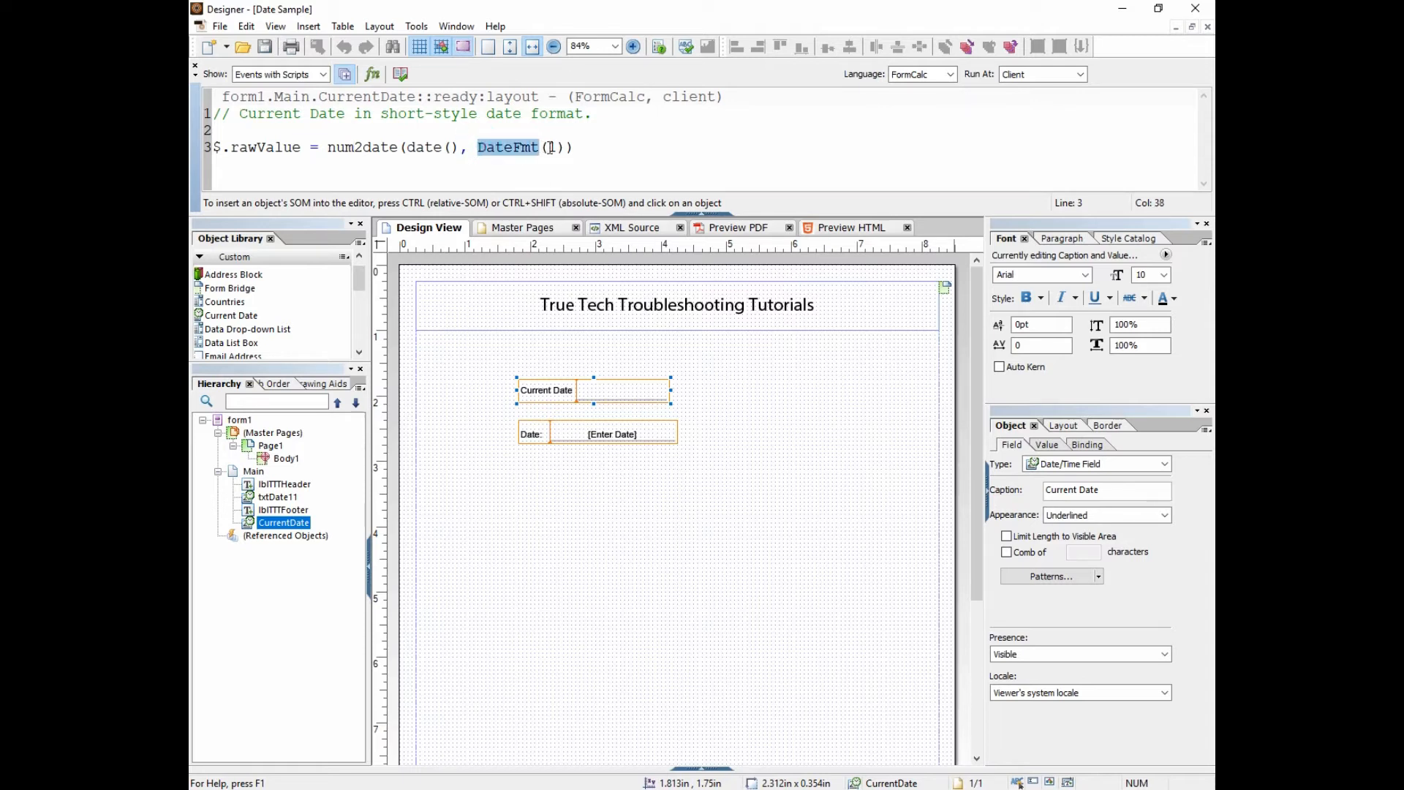
double_click(548, 146)
text(2)
click(727, 414)
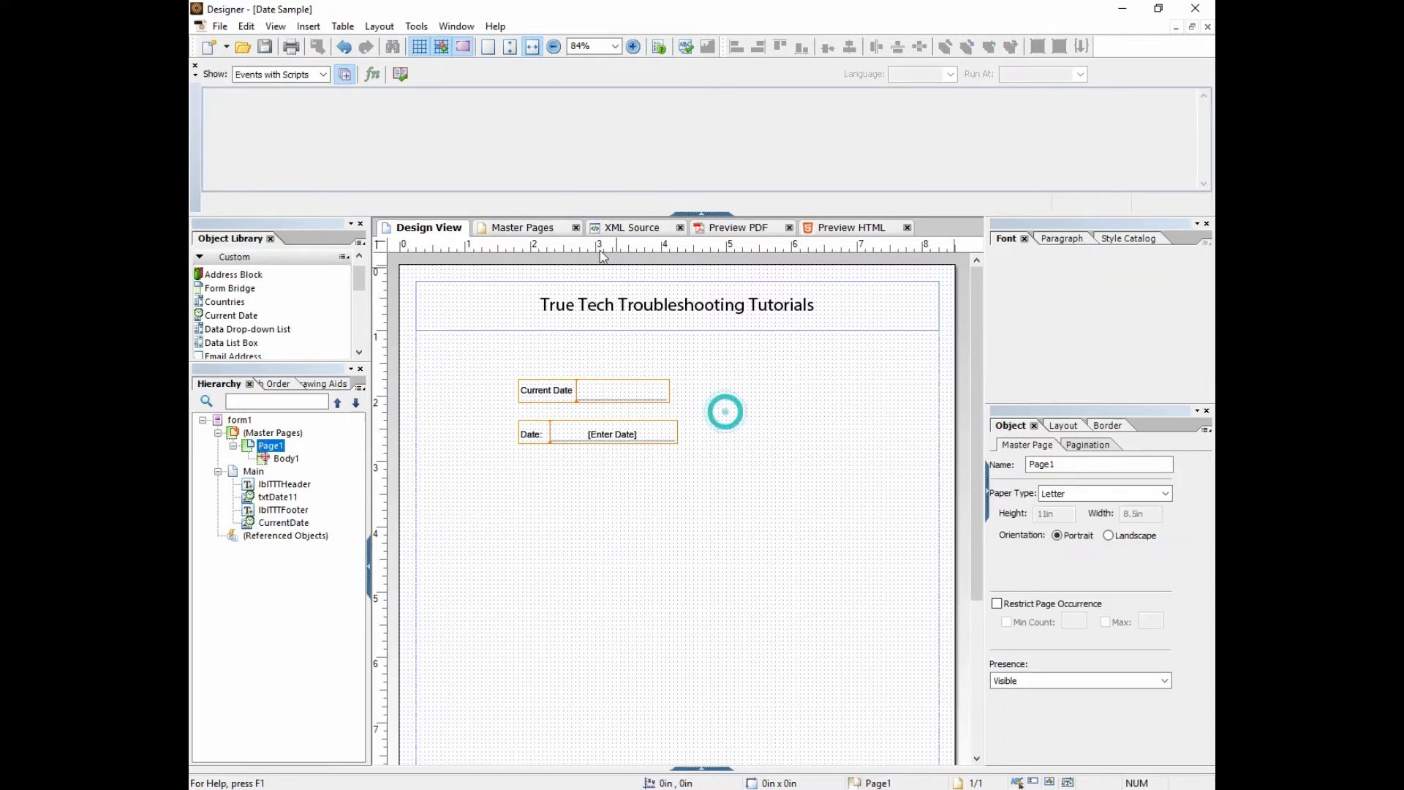
click(715, 214)
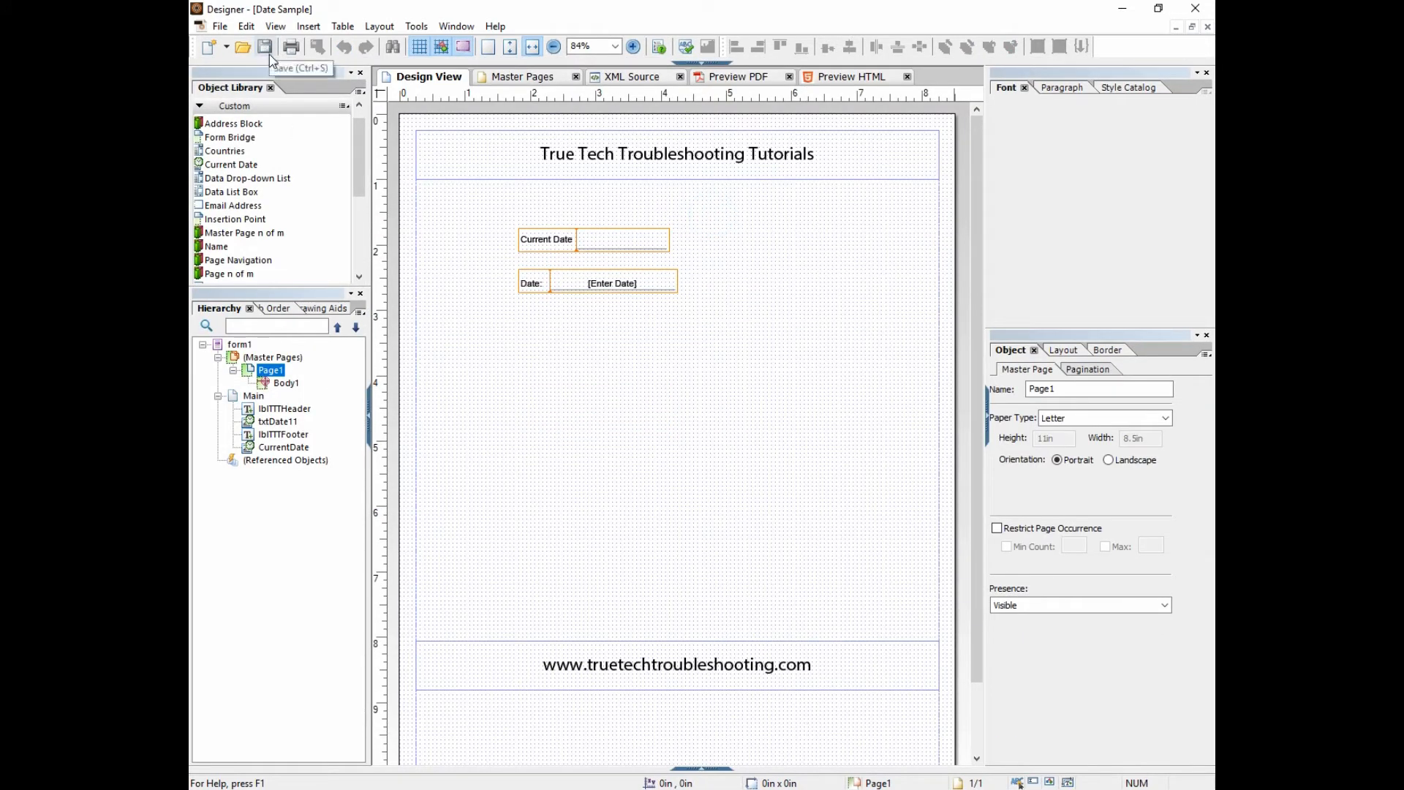
Step: Preview the form as a PDF, examine the month, day and year of the Current Date field, and return to the design
click(731, 76)
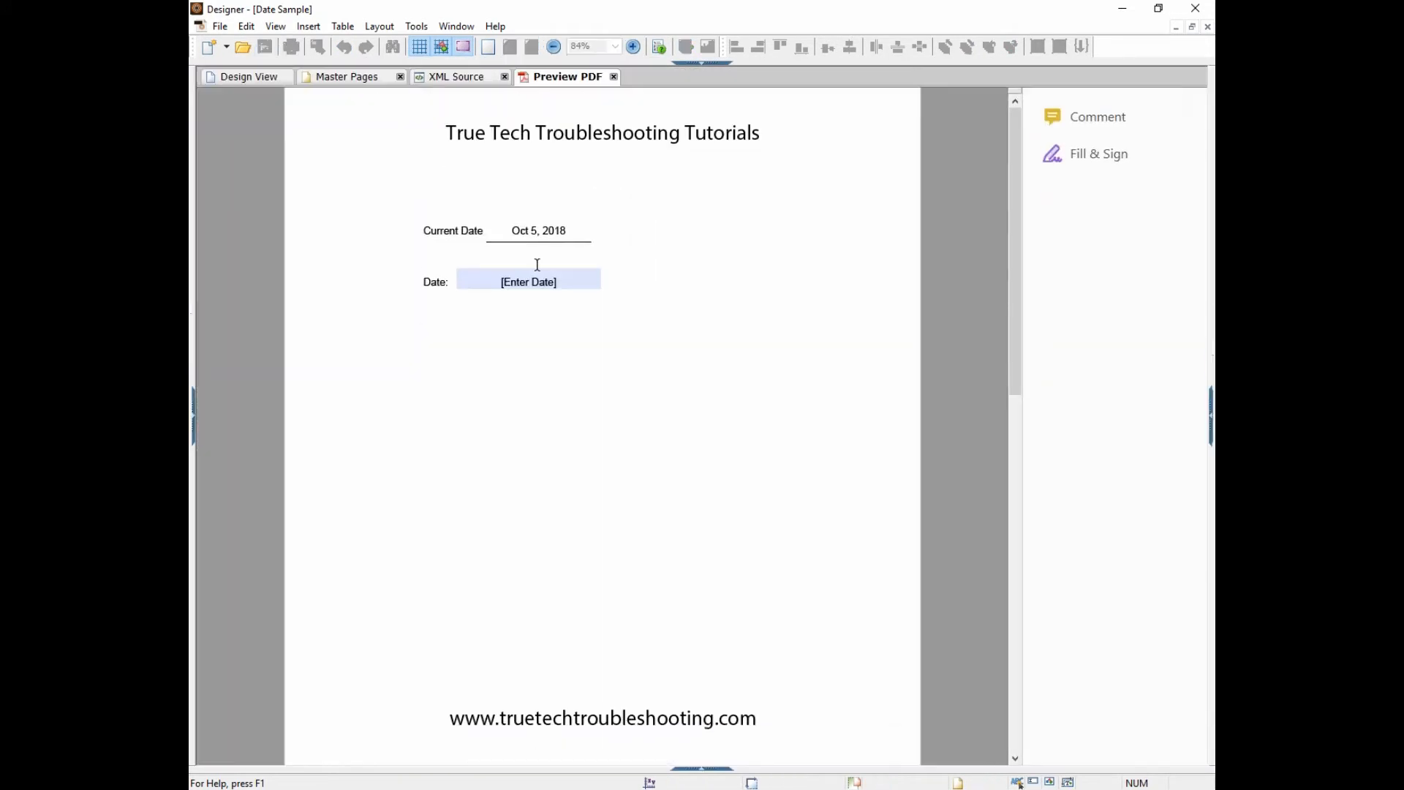
drag(569, 231, 529, 233)
click(514, 231)
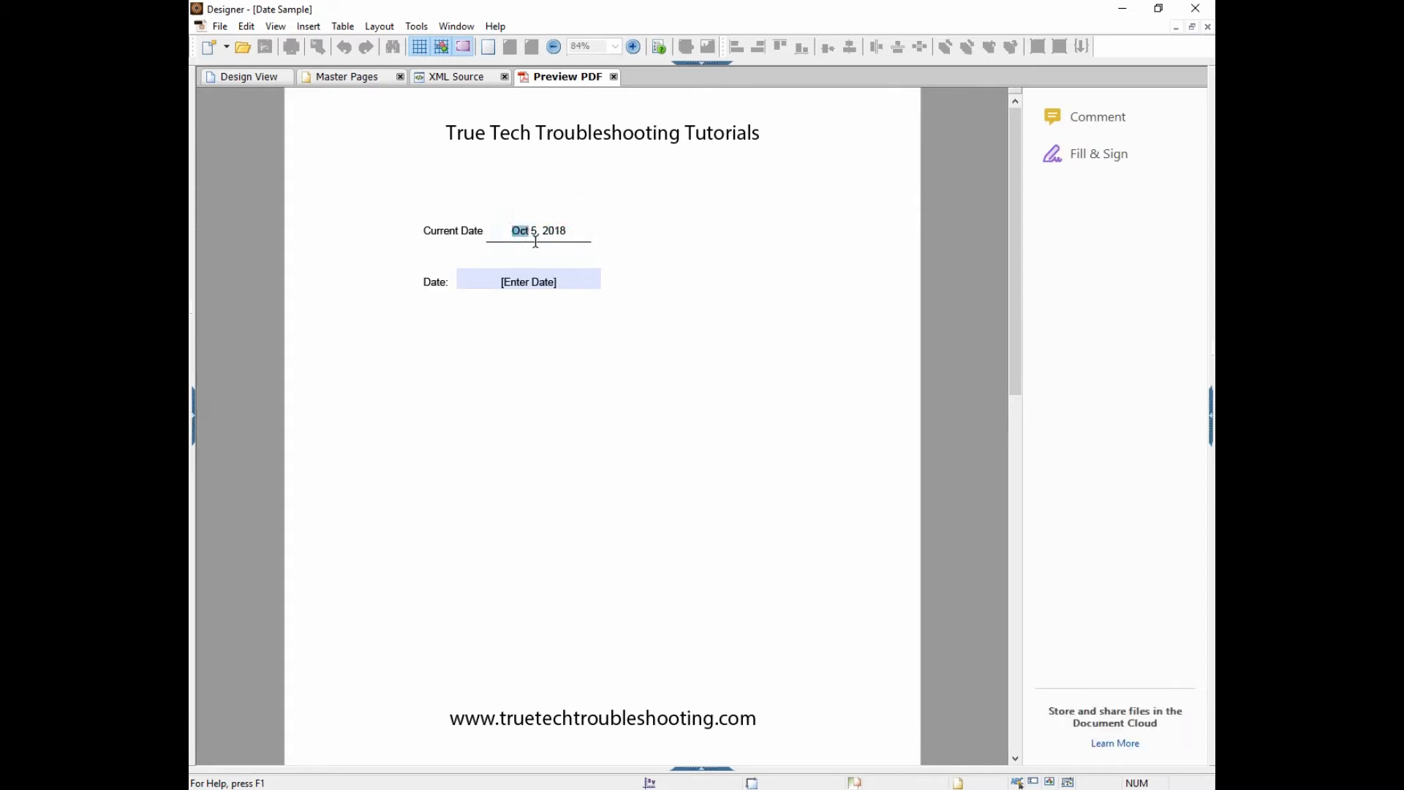
double_click(533, 232)
double_click(568, 231)
click(251, 78)
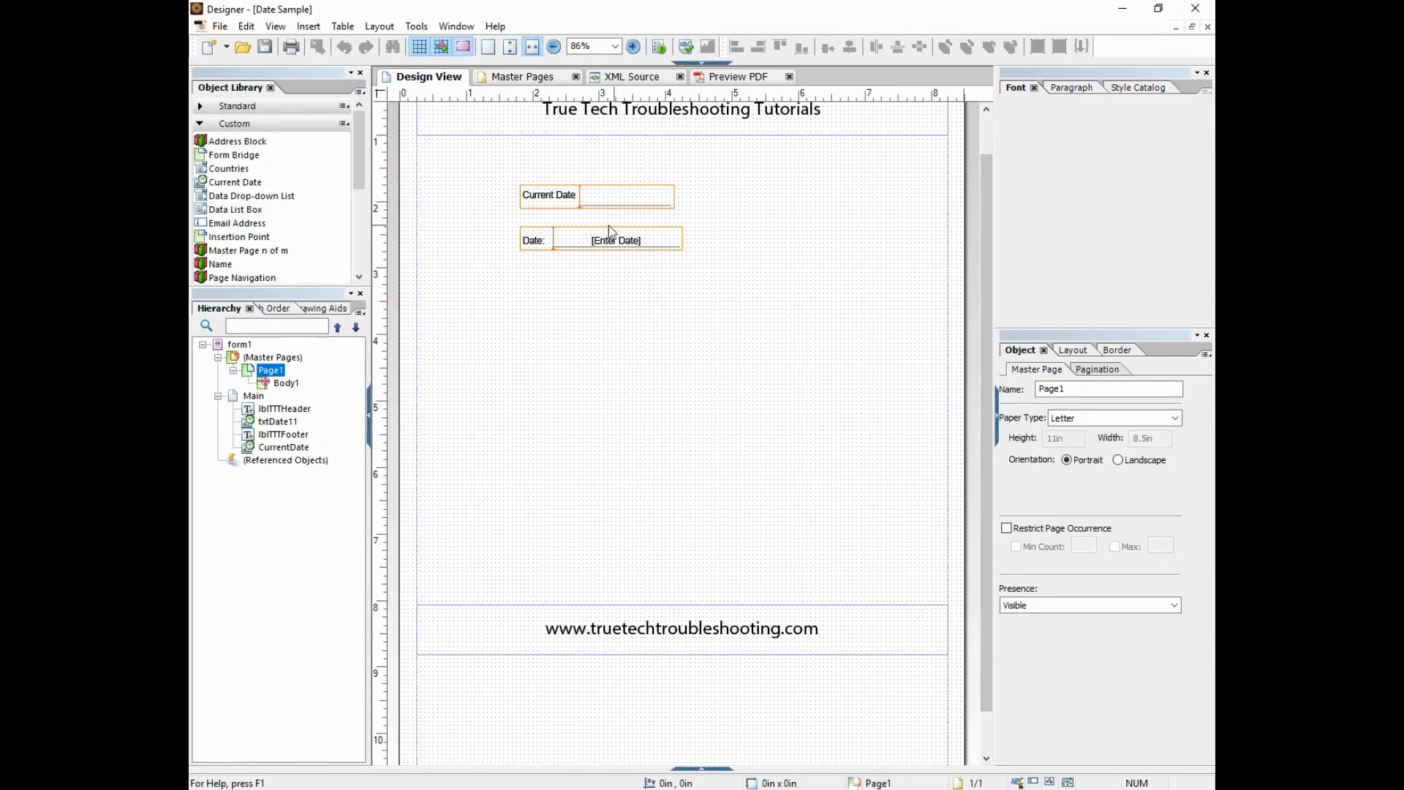
Step: Change the Current Date field's script to use DateFmt(4), check where the scripting reference is found, and collapse the script editor
click(608, 204)
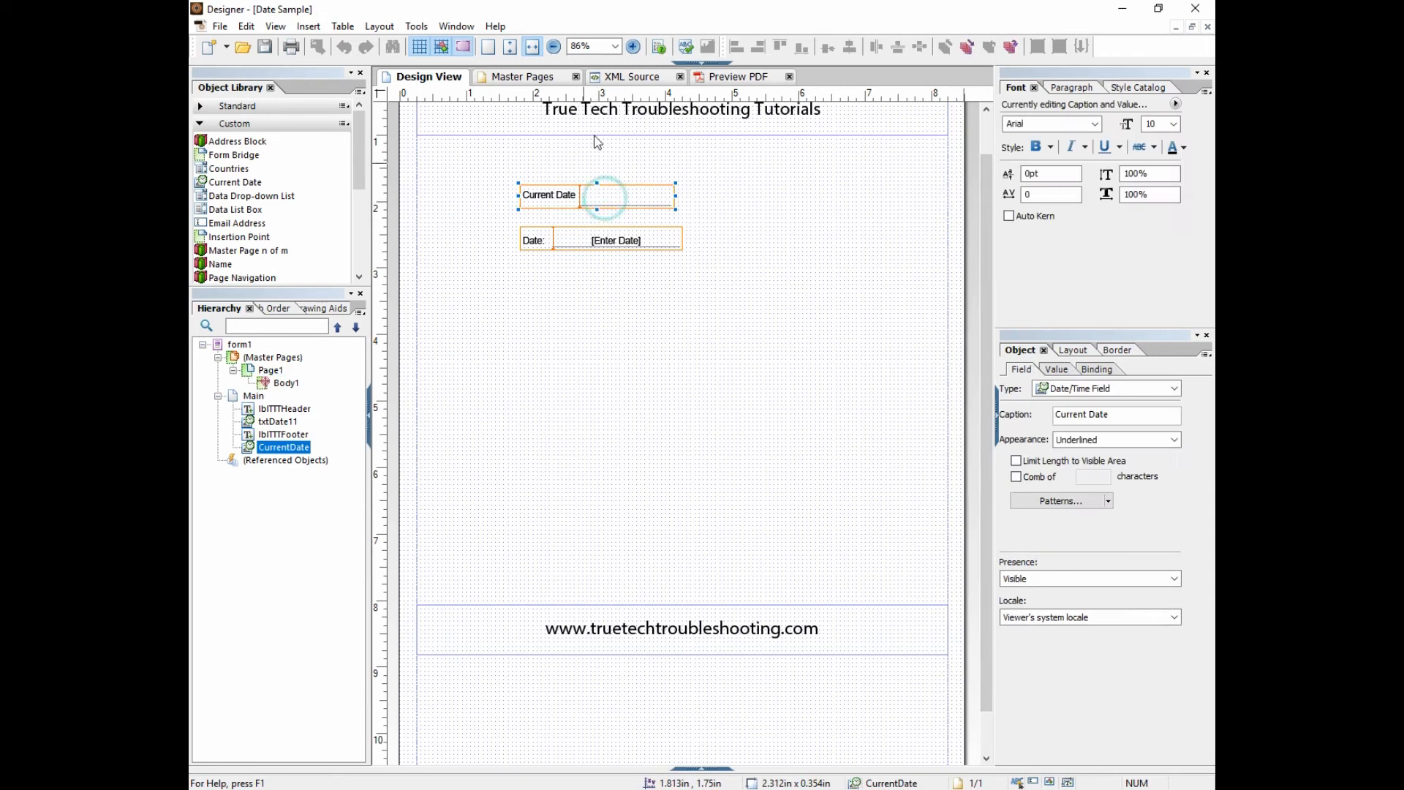
click(699, 64)
click(551, 149)
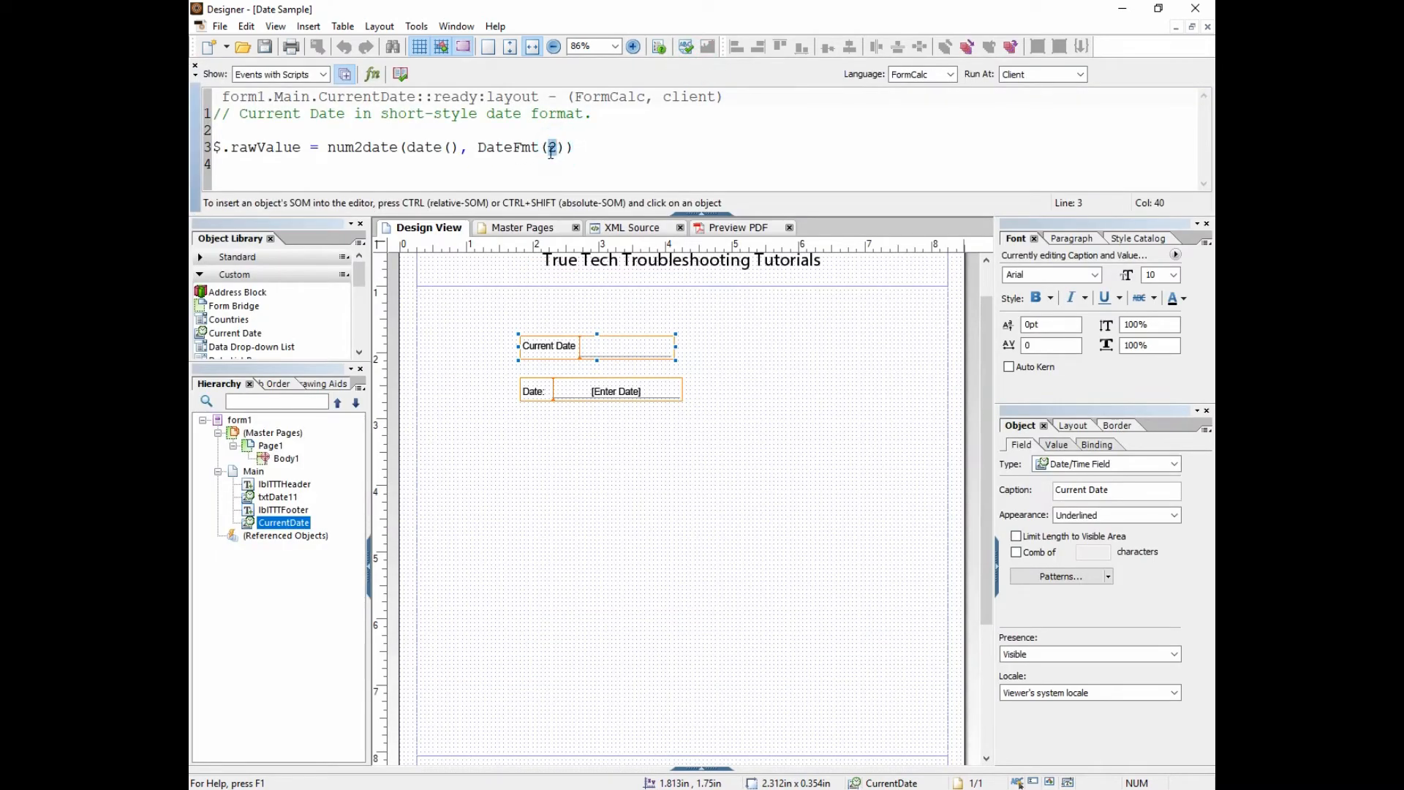
text(4)
click(495, 26)
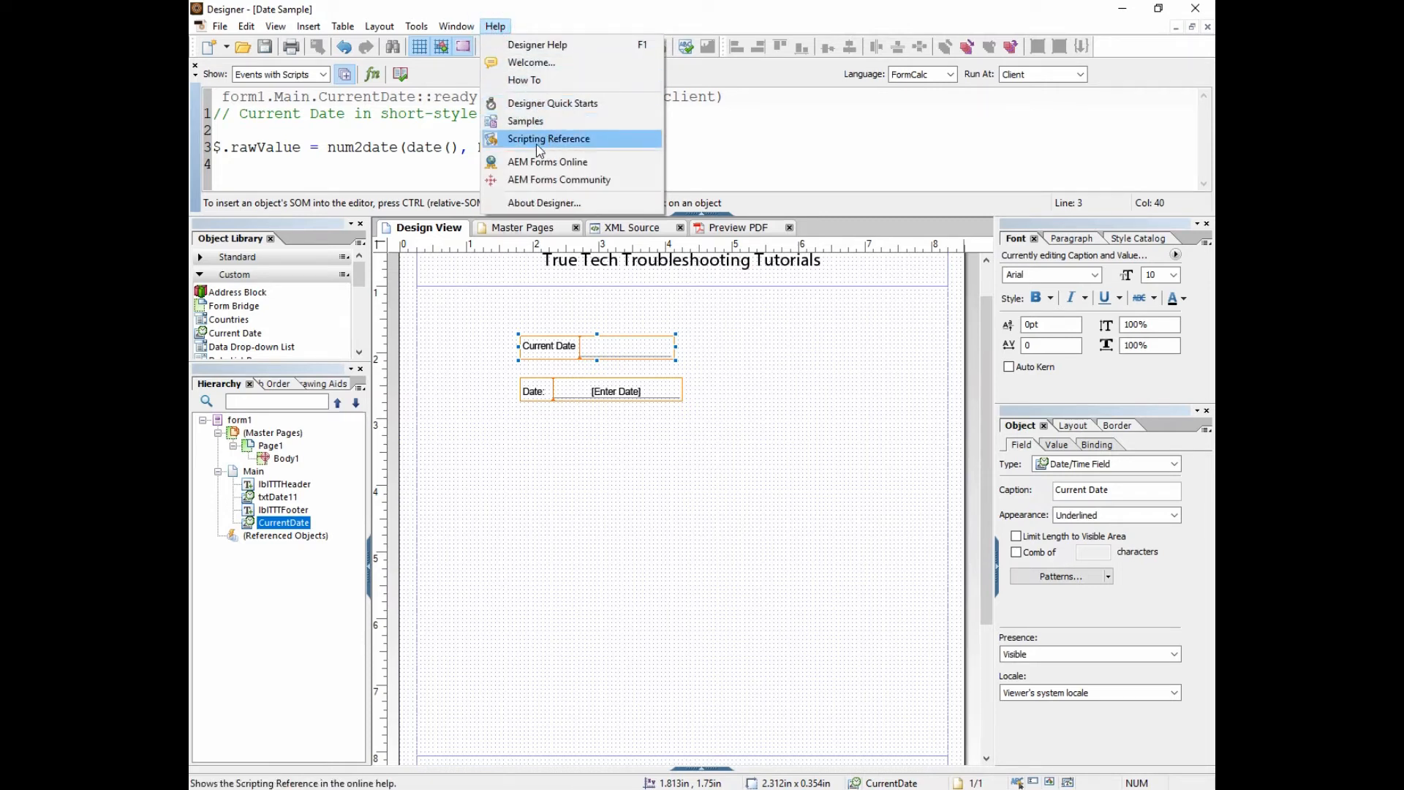
click(717, 142)
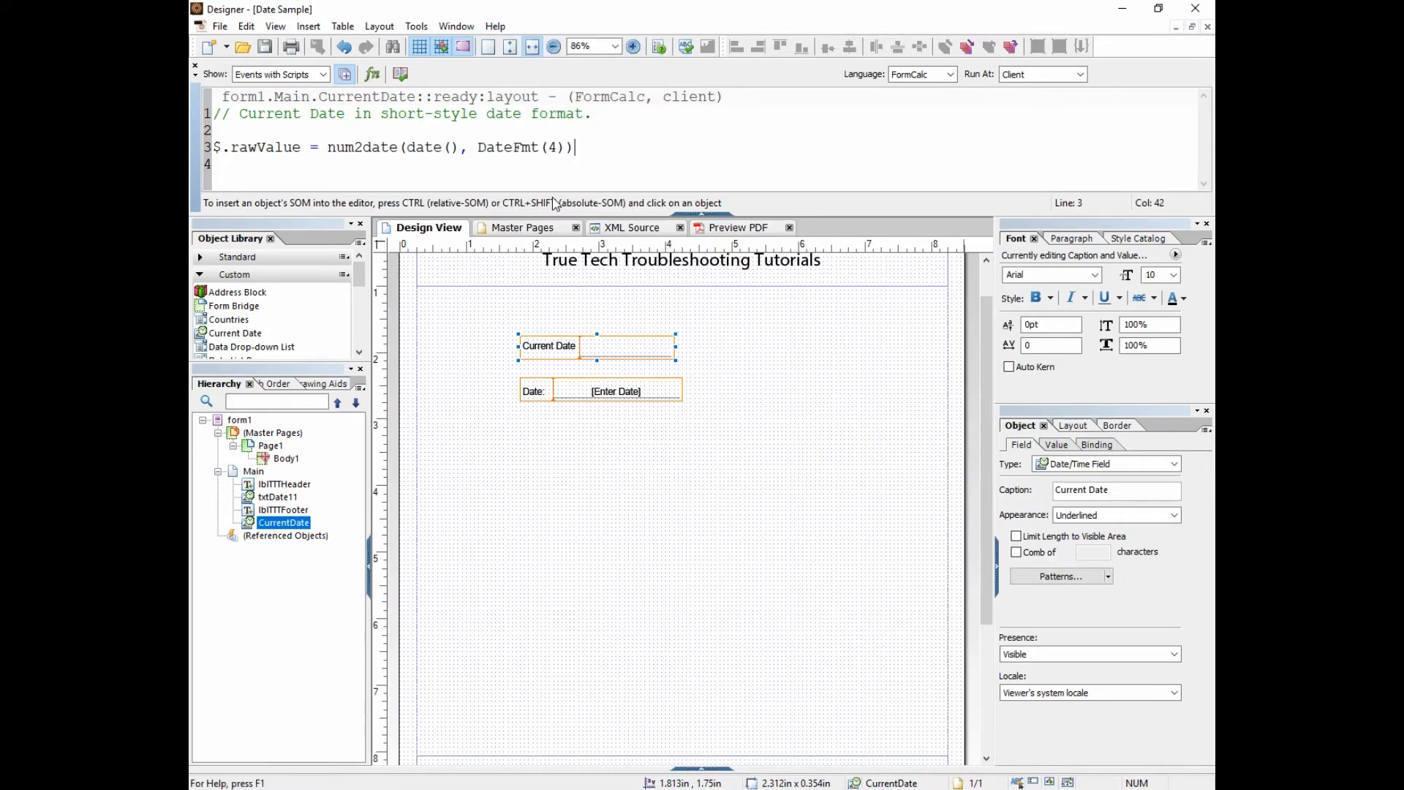
click(695, 217)
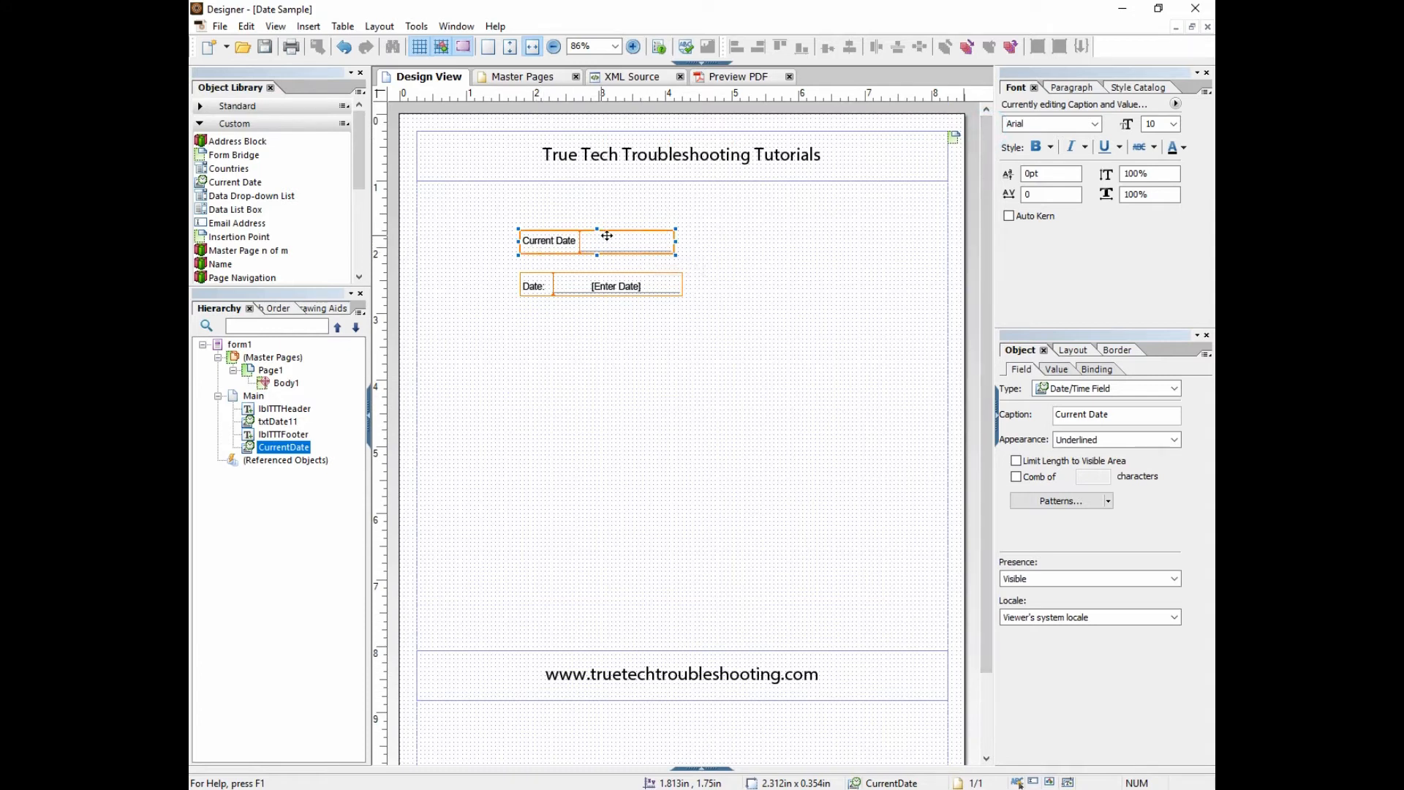
Step: Move the Current Date field just below the page header, and delete both the Date and Current Date fields
drag(618, 243, 698, 201)
click(199, 124)
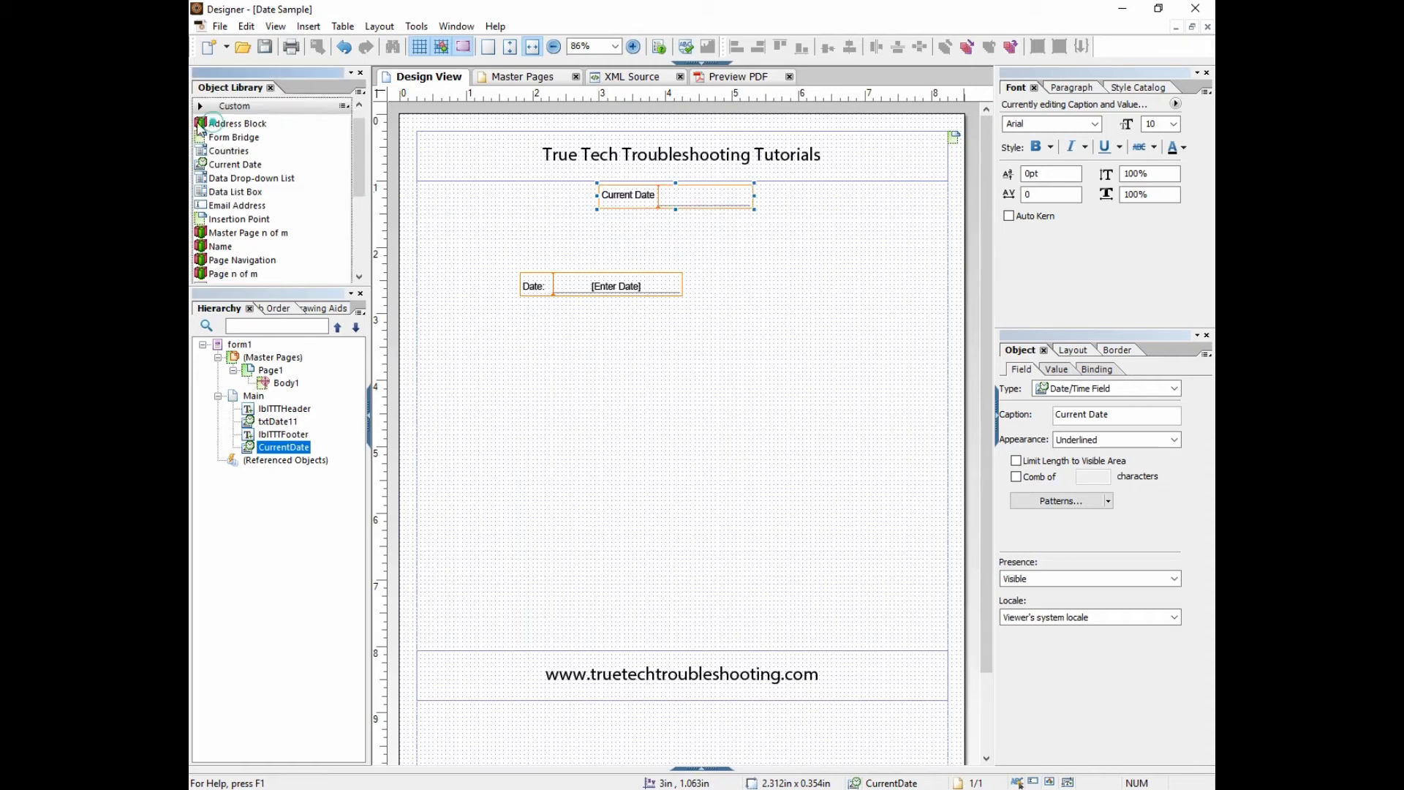
click(200, 106)
click(641, 294)
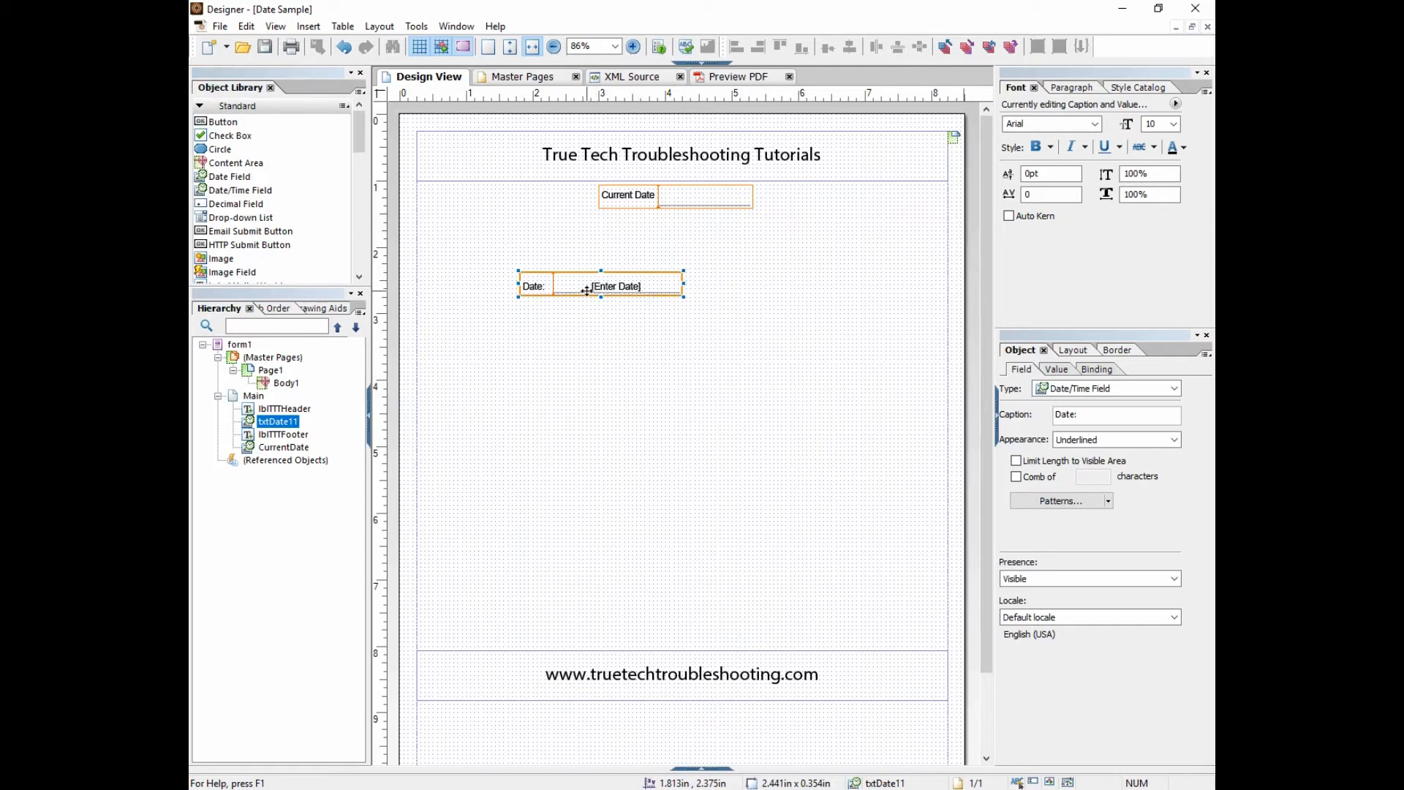
key(Delete)
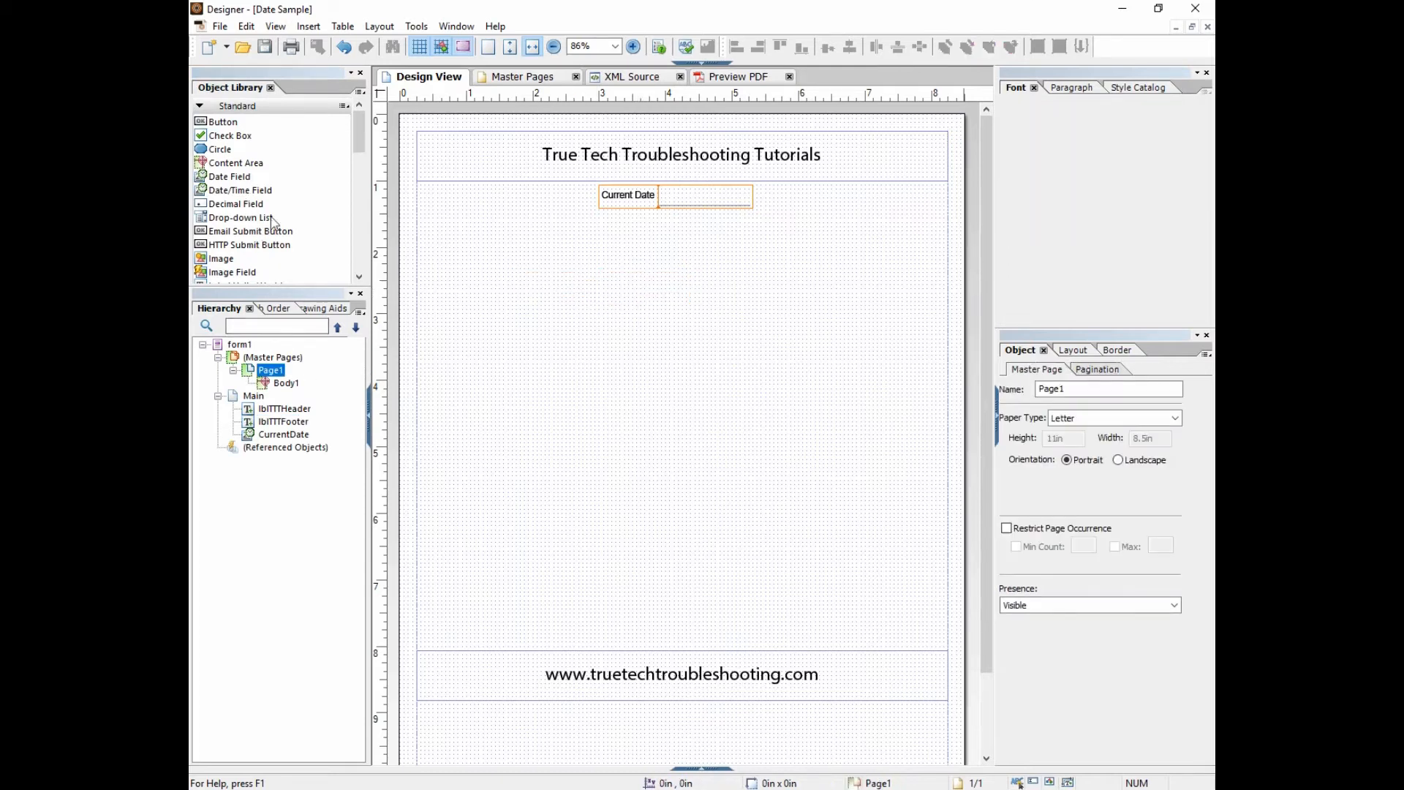
click(667, 195)
key(Delete)
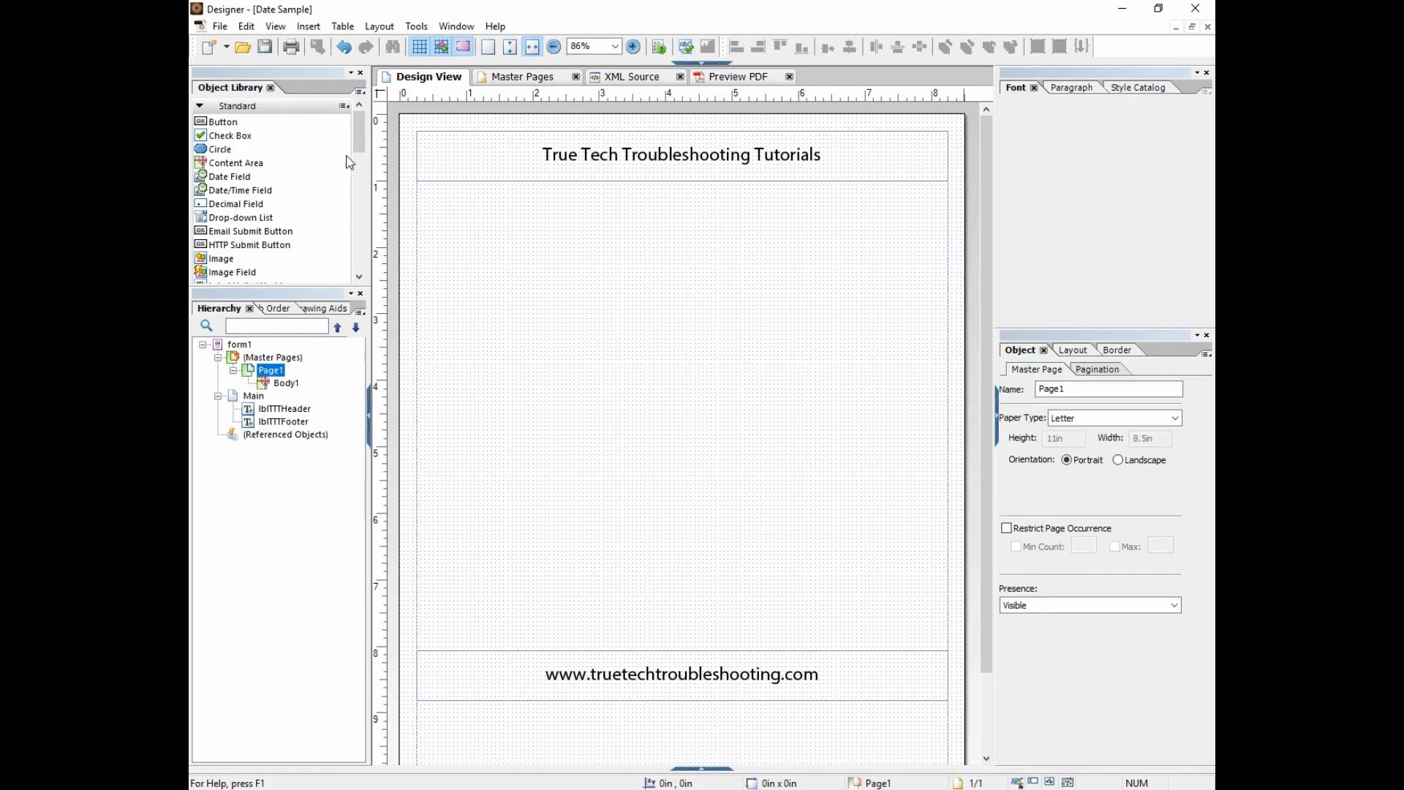
Step: Place two standard Date fields side by side below the header and move lblTTTFooter beneath them in the hierarchy
drag(223, 177, 737, 248)
drag(223, 177, 553, 250)
drag(293, 422, 299, 447)
click(285, 425)
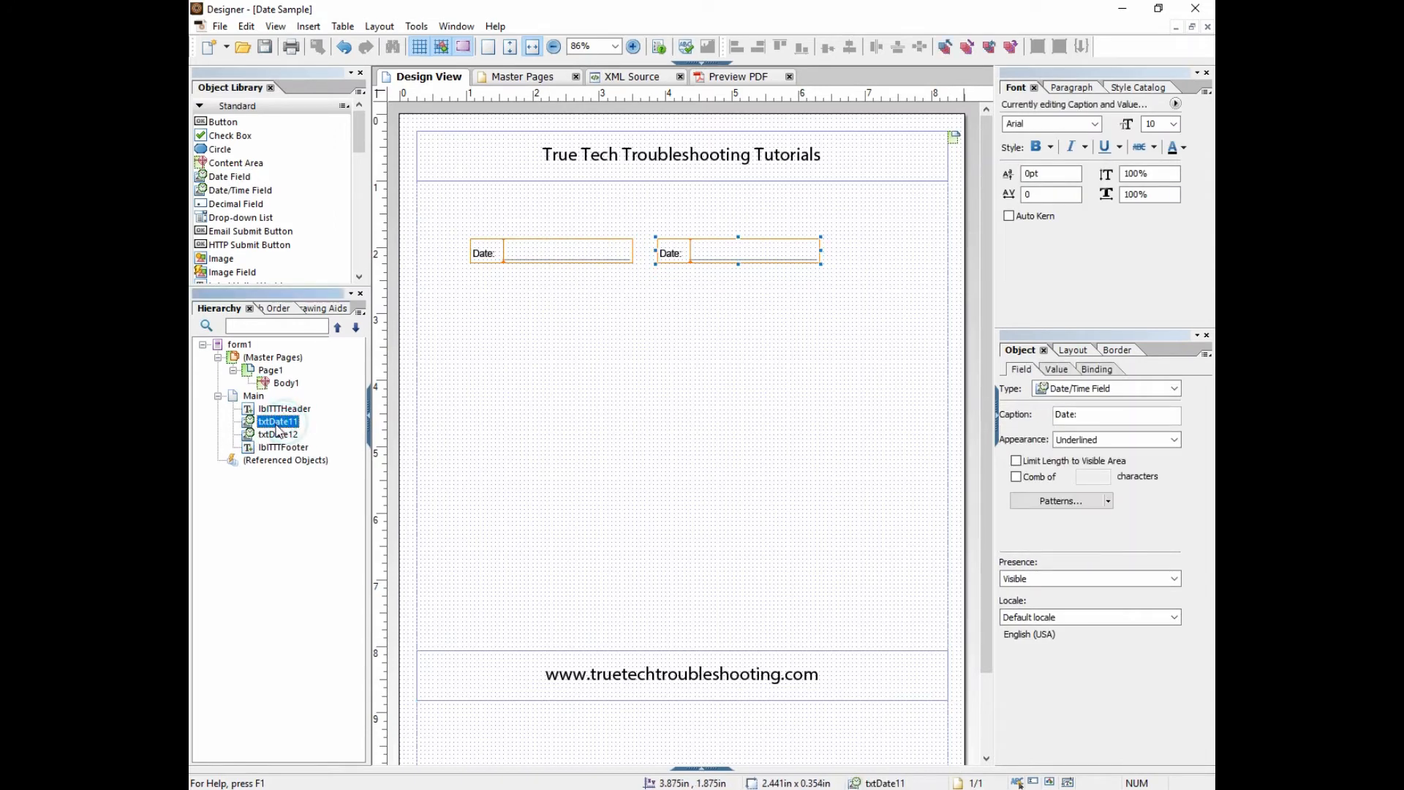
Step: Rename the txtDate11 field to txtCurrentDate and the txtDate12 field to txtPreviousYear
click(270, 422)
text(Current)
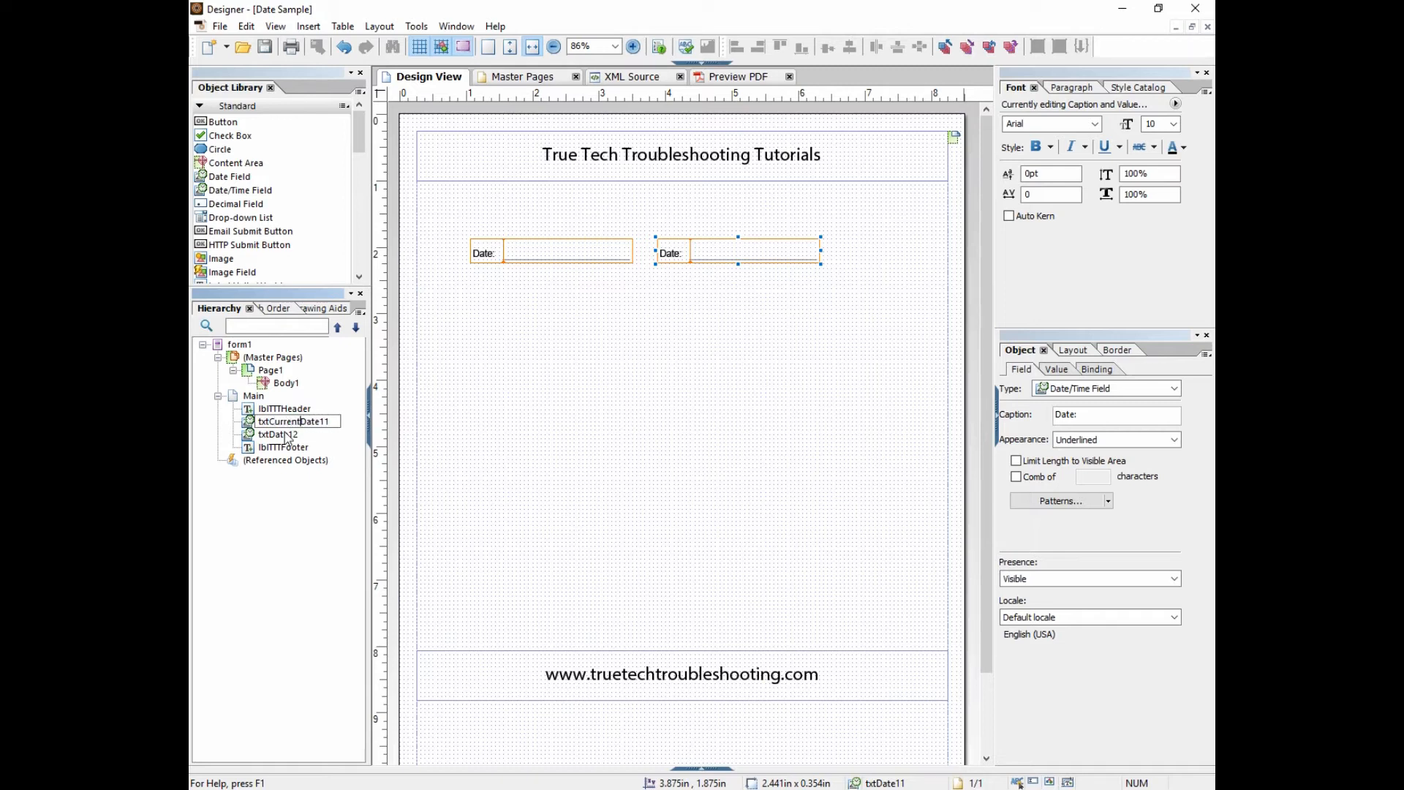
key(Delete)
key(Delete)
click(282, 435)
click(276, 437)
drag(269, 435, 314, 442)
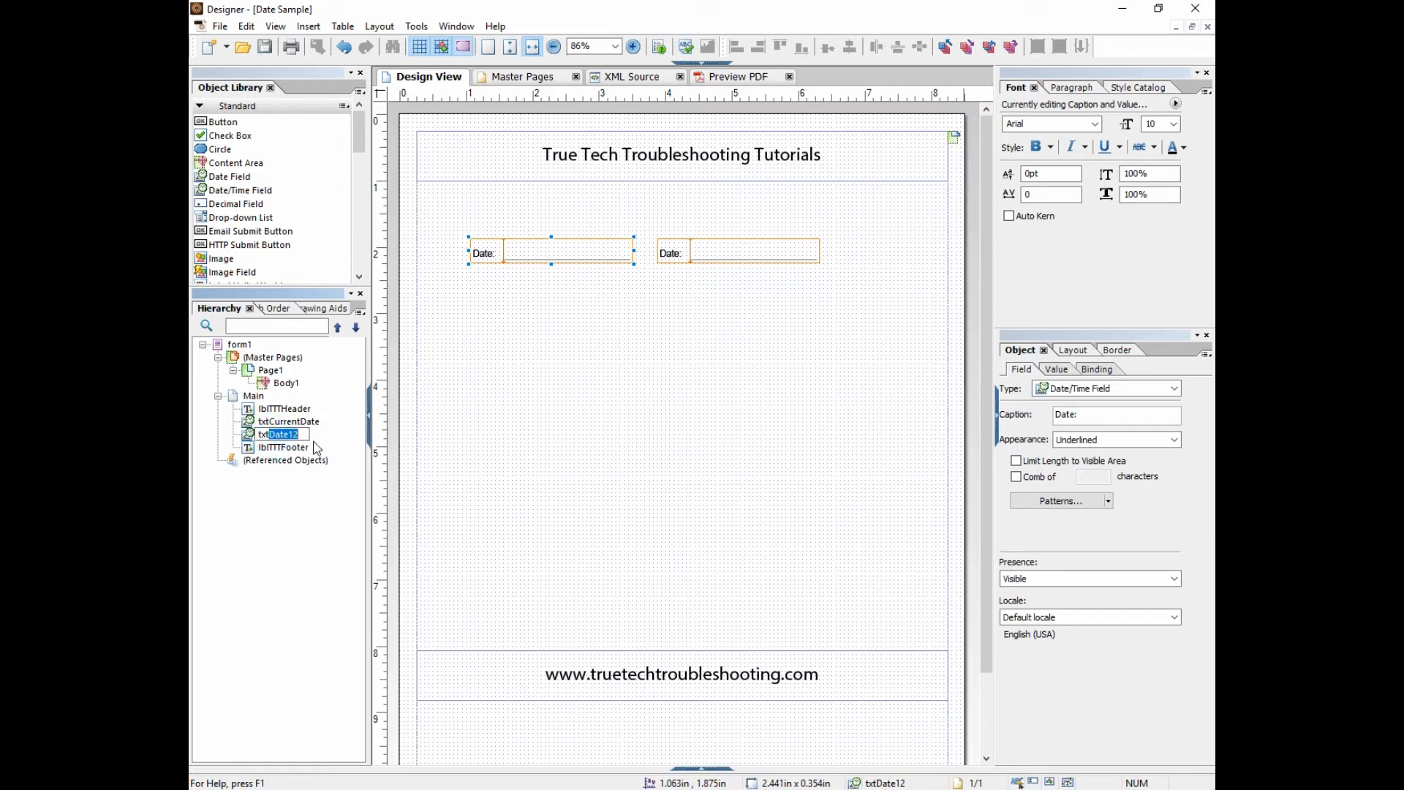
text(PreviousYear)
key(Return)
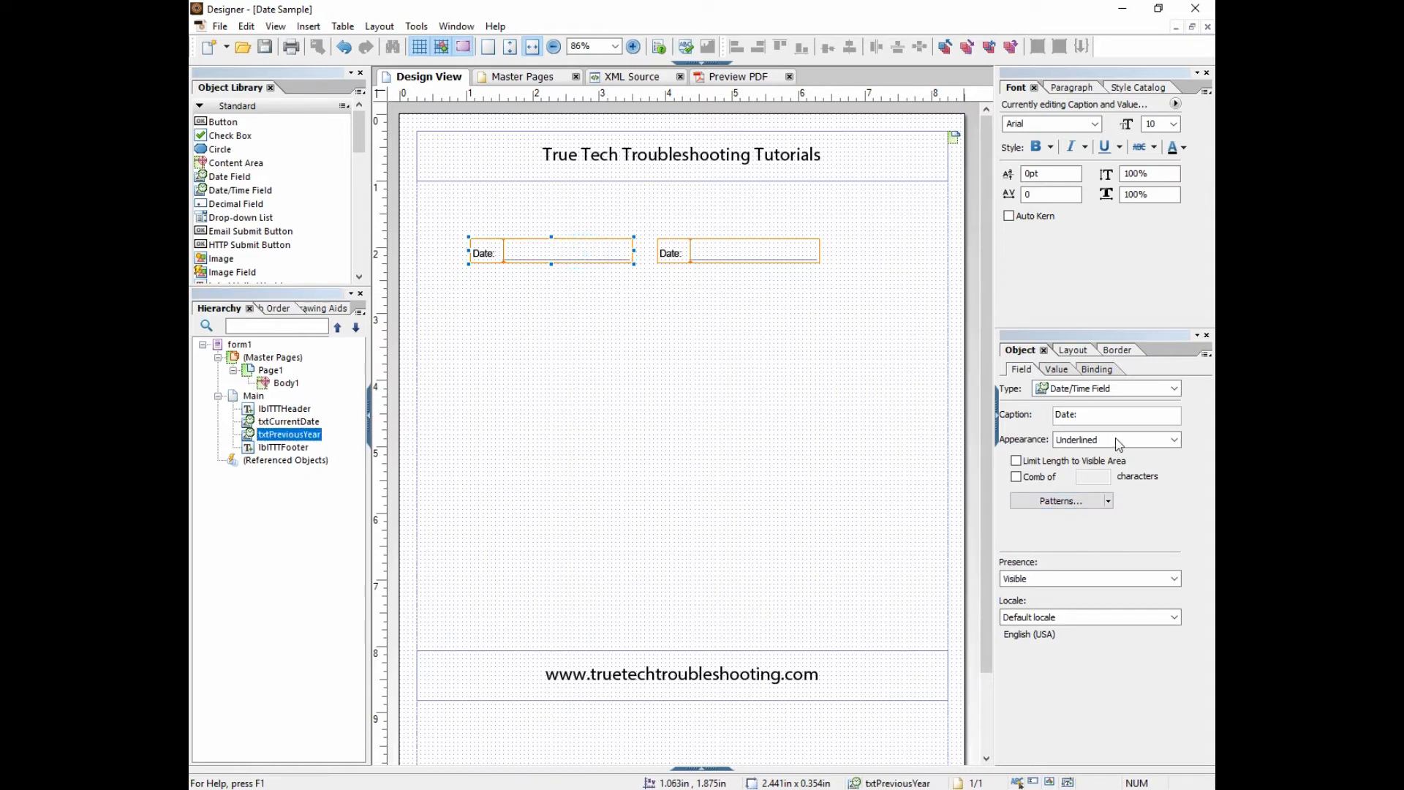
Step: Position txtPreviousYear's caption on the right, change its text to "One Year from ->" and widen the field to 2.75 in
click(1072, 349)
click(1072, 578)
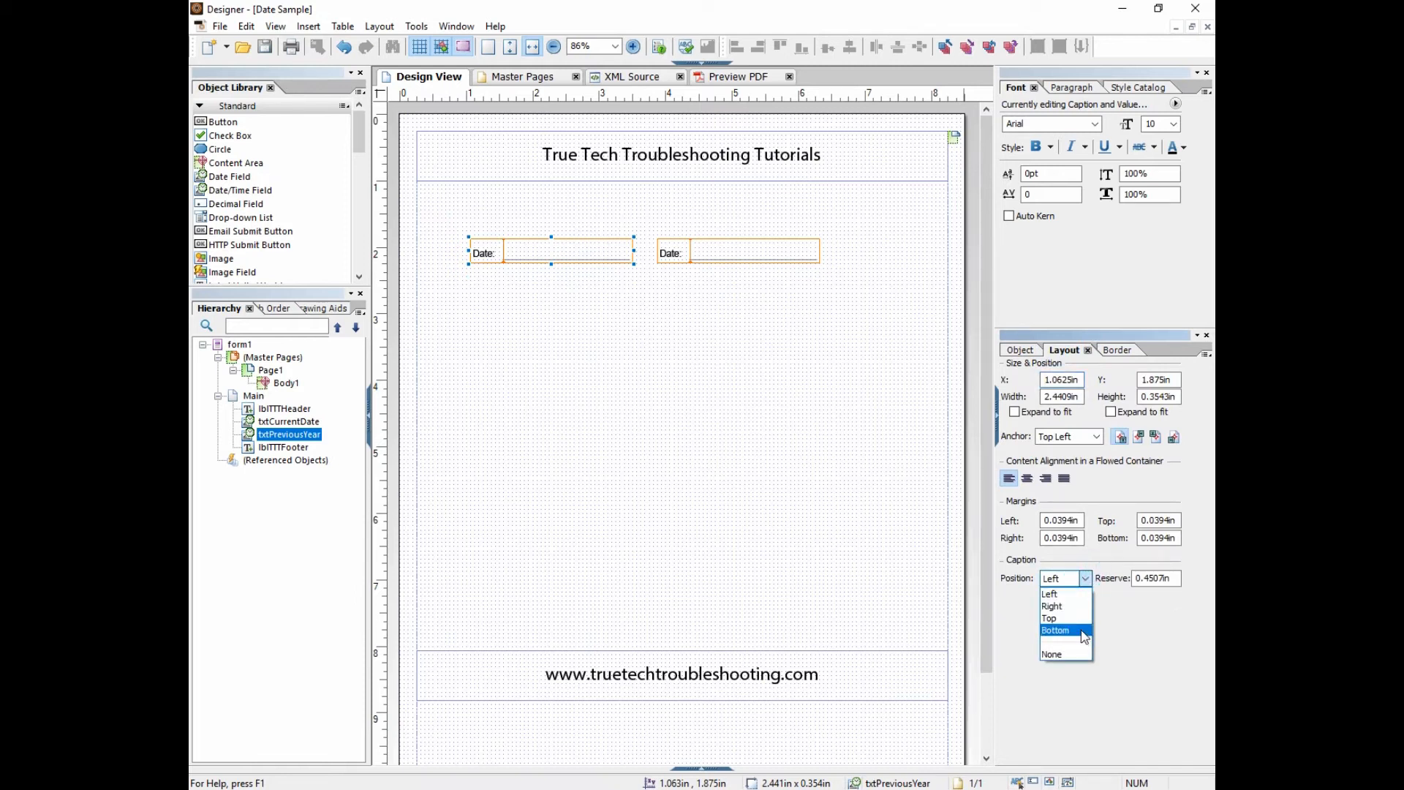
click(1075, 611)
drag(634, 251, 568, 251)
click(719, 247)
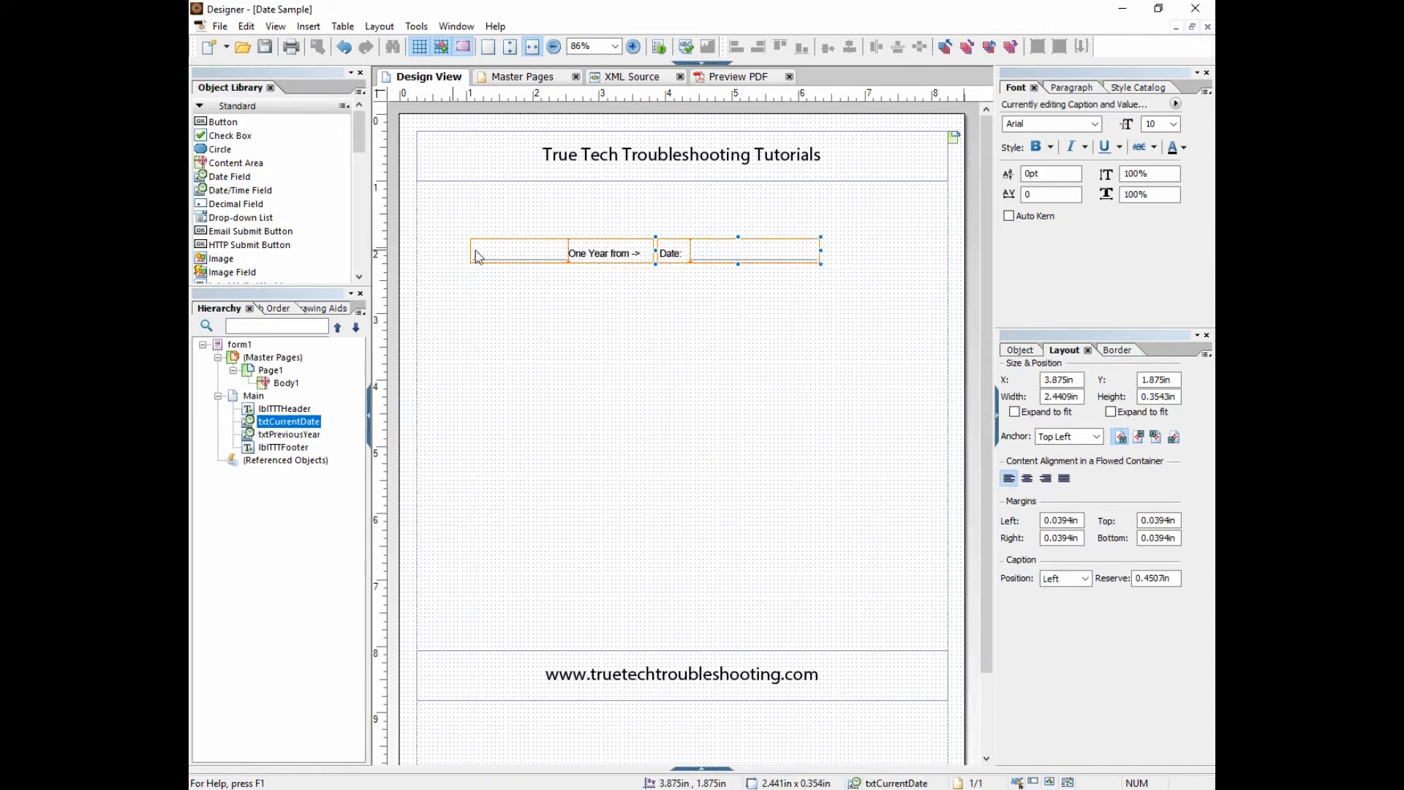
Step: Set the value type of the txtPreviousYear field to Calculated - Read Only
click(520, 249)
click(1026, 351)
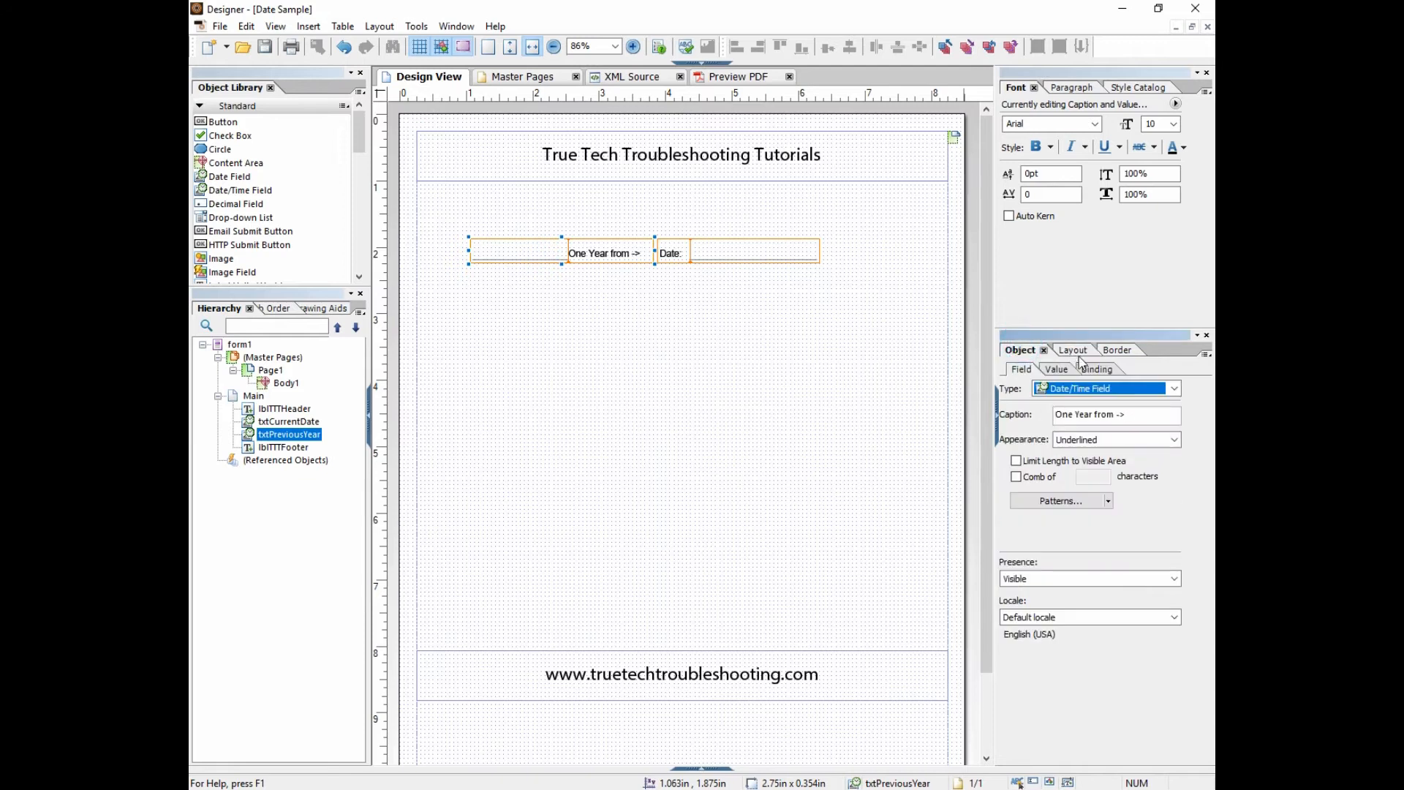
click(1057, 370)
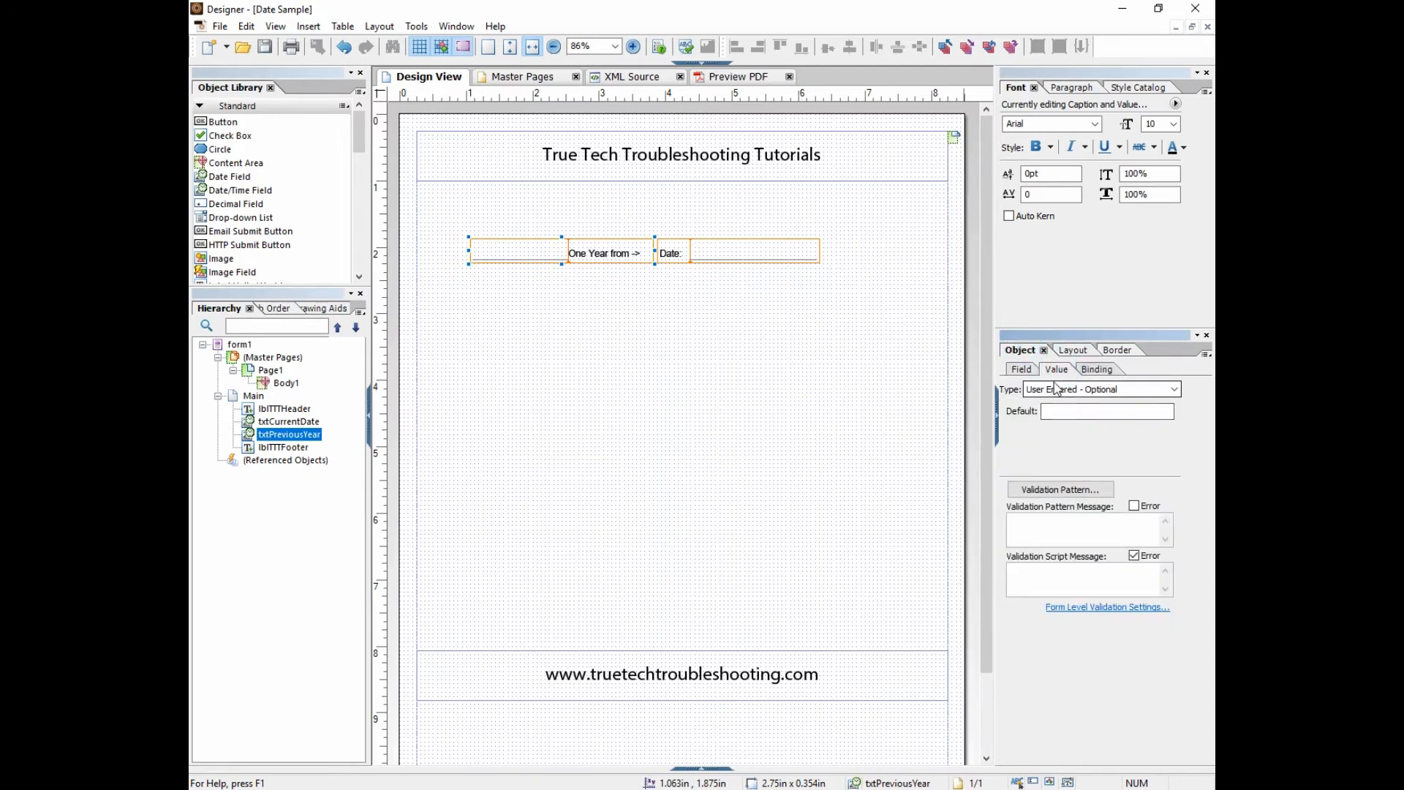
click(1065, 394)
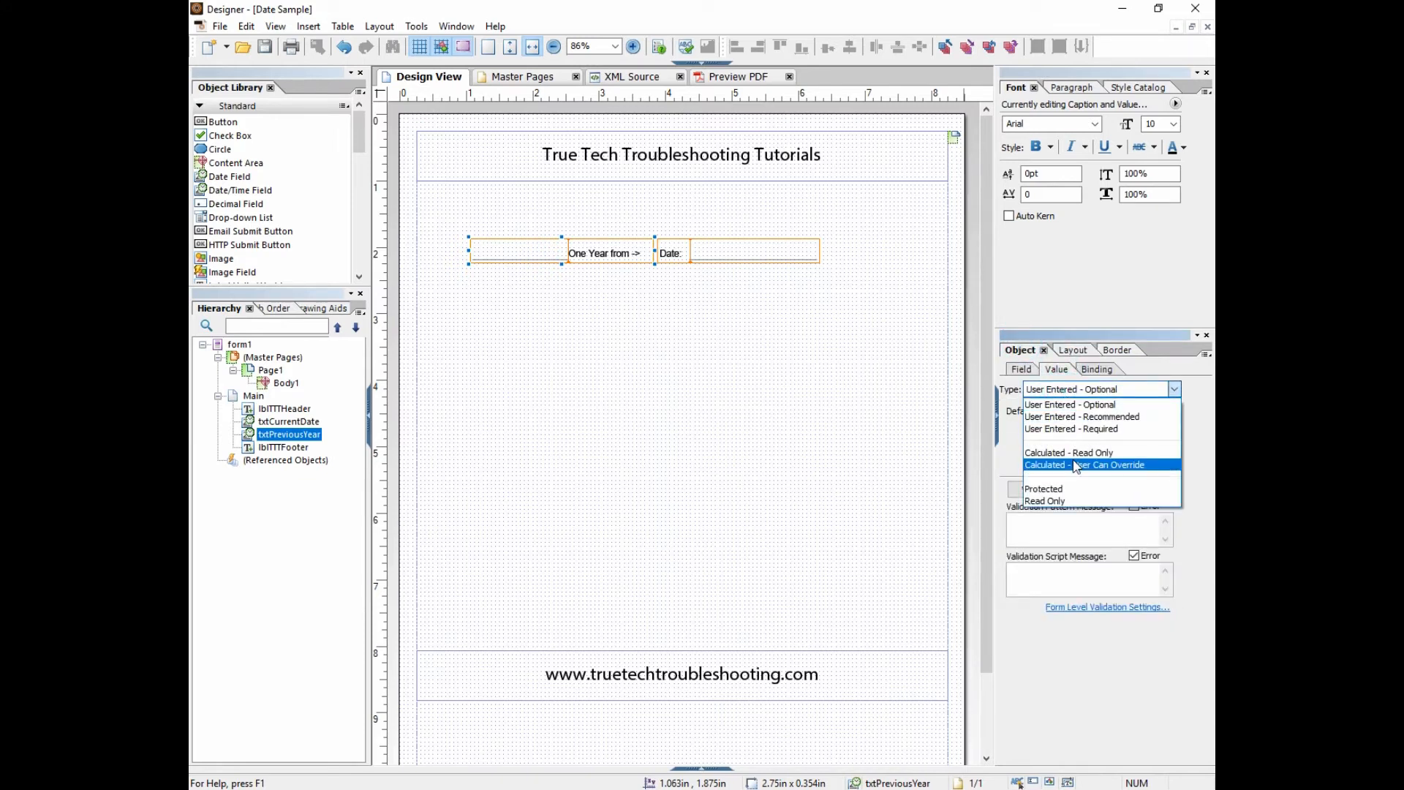
click(1069, 453)
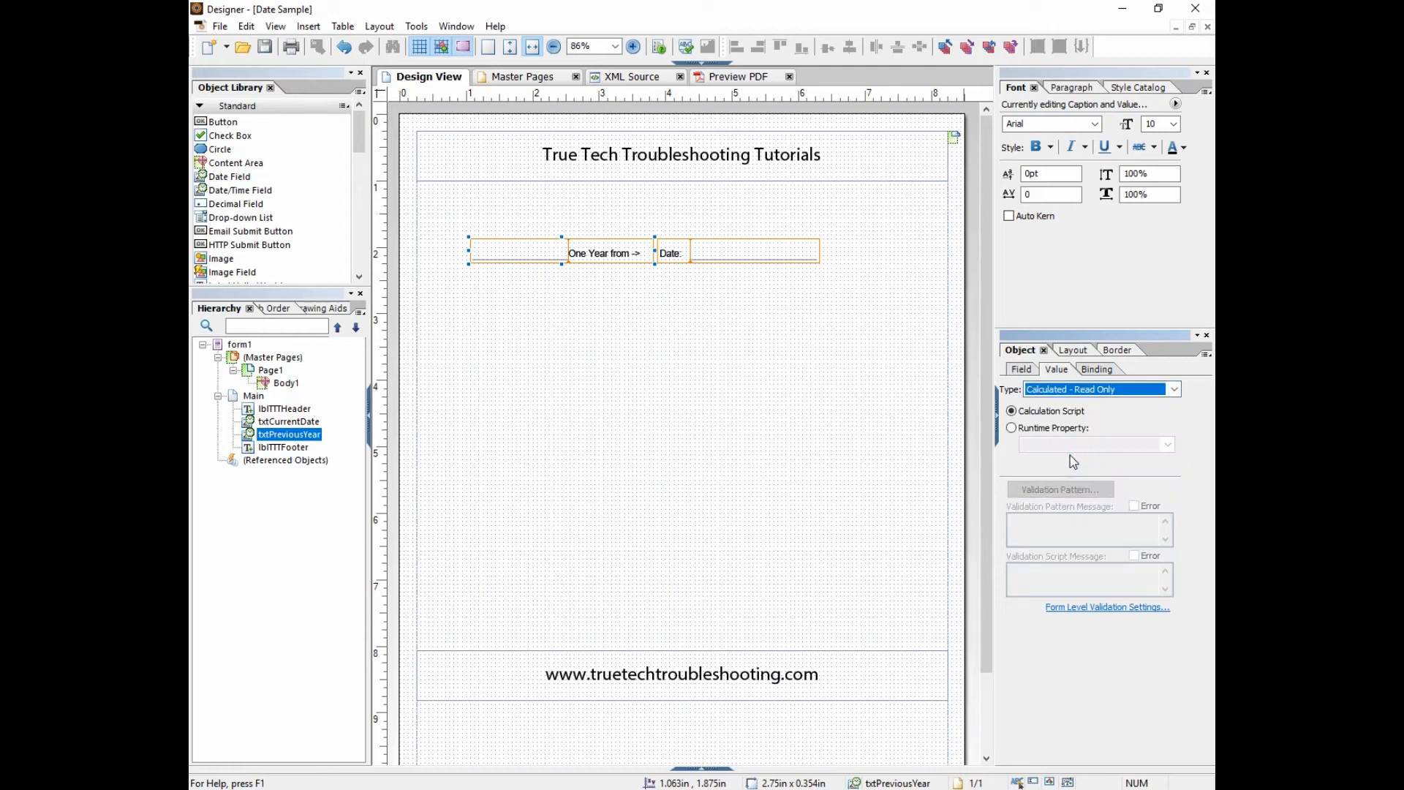
Step: Expand the script editor and show the calculate event of the txtPreviousYear field
click(729, 254)
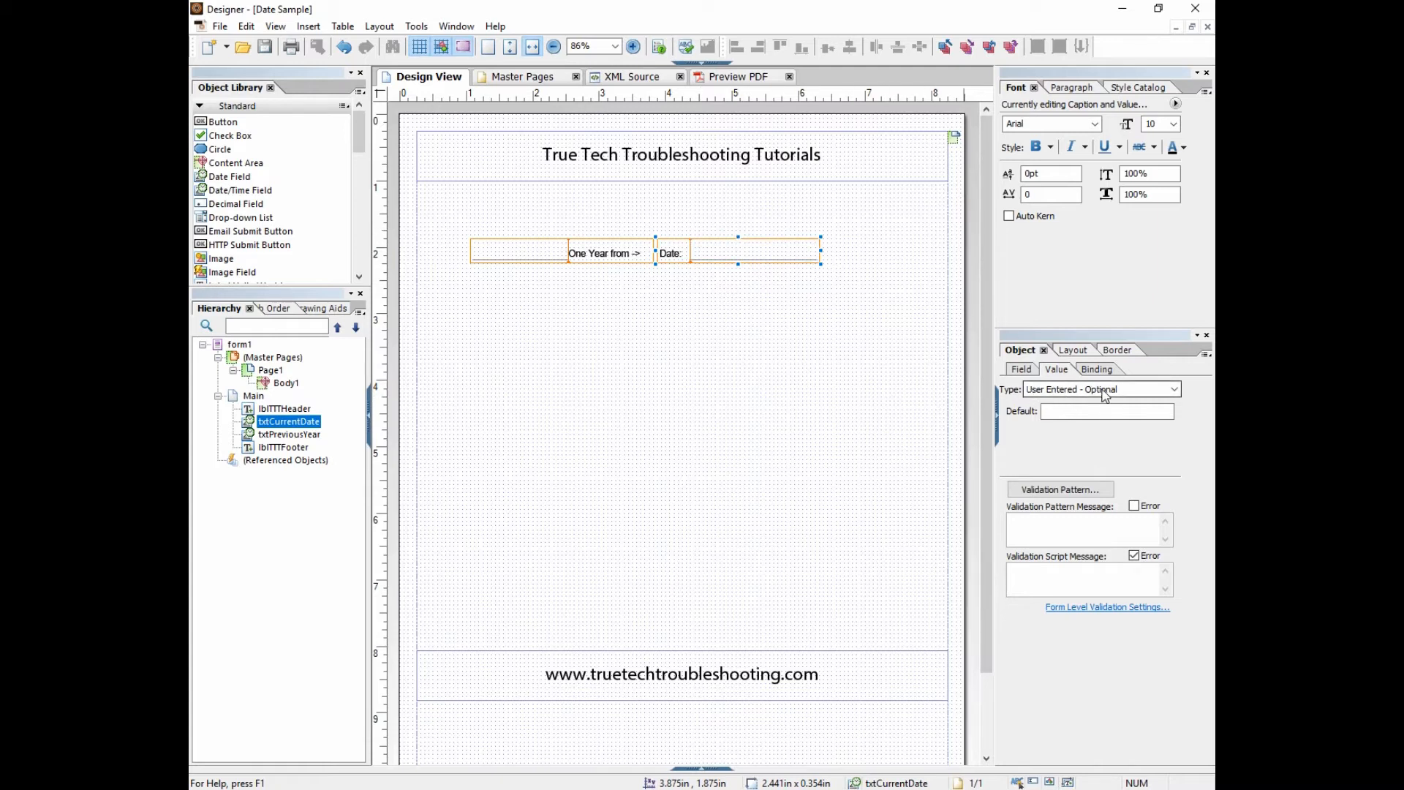
click(587, 254)
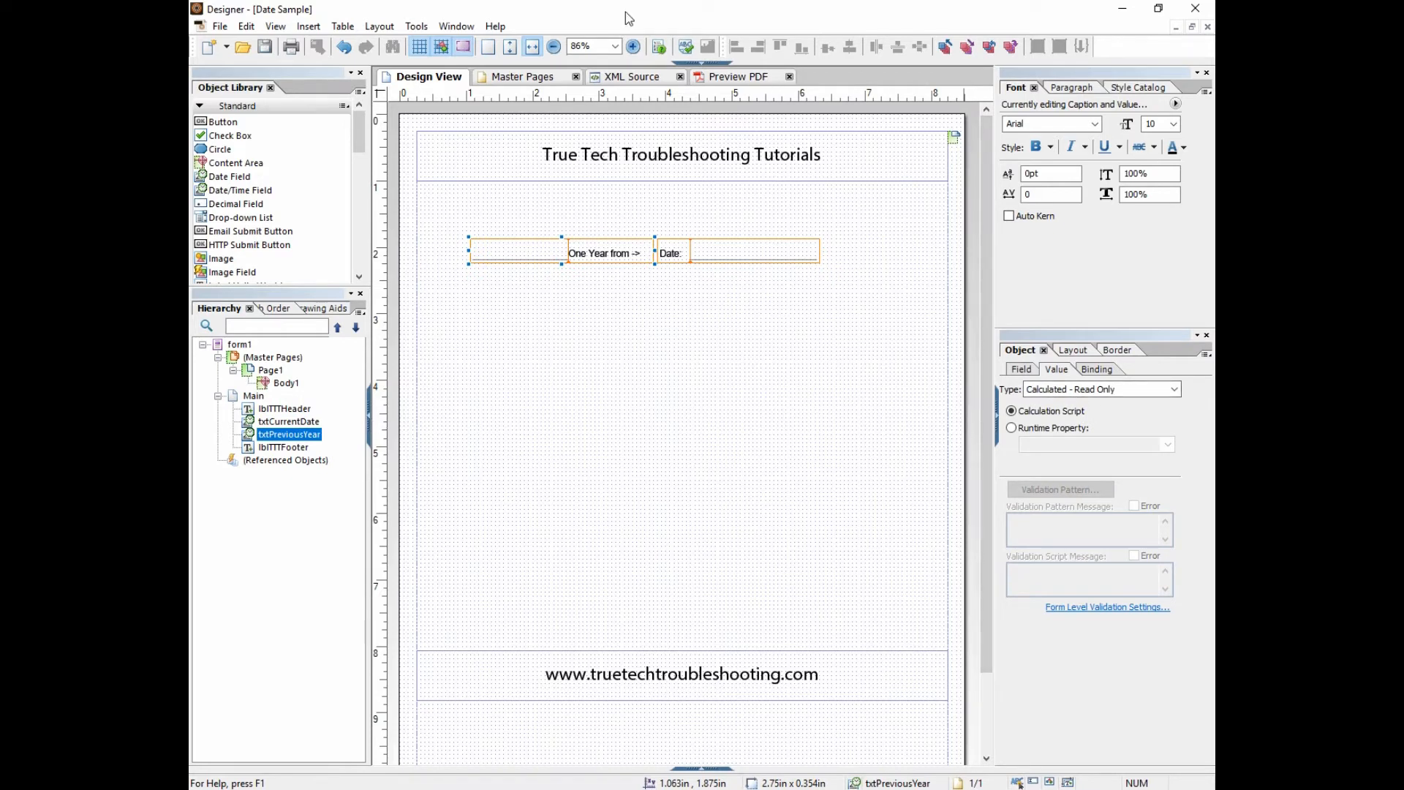
click(707, 65)
click(322, 73)
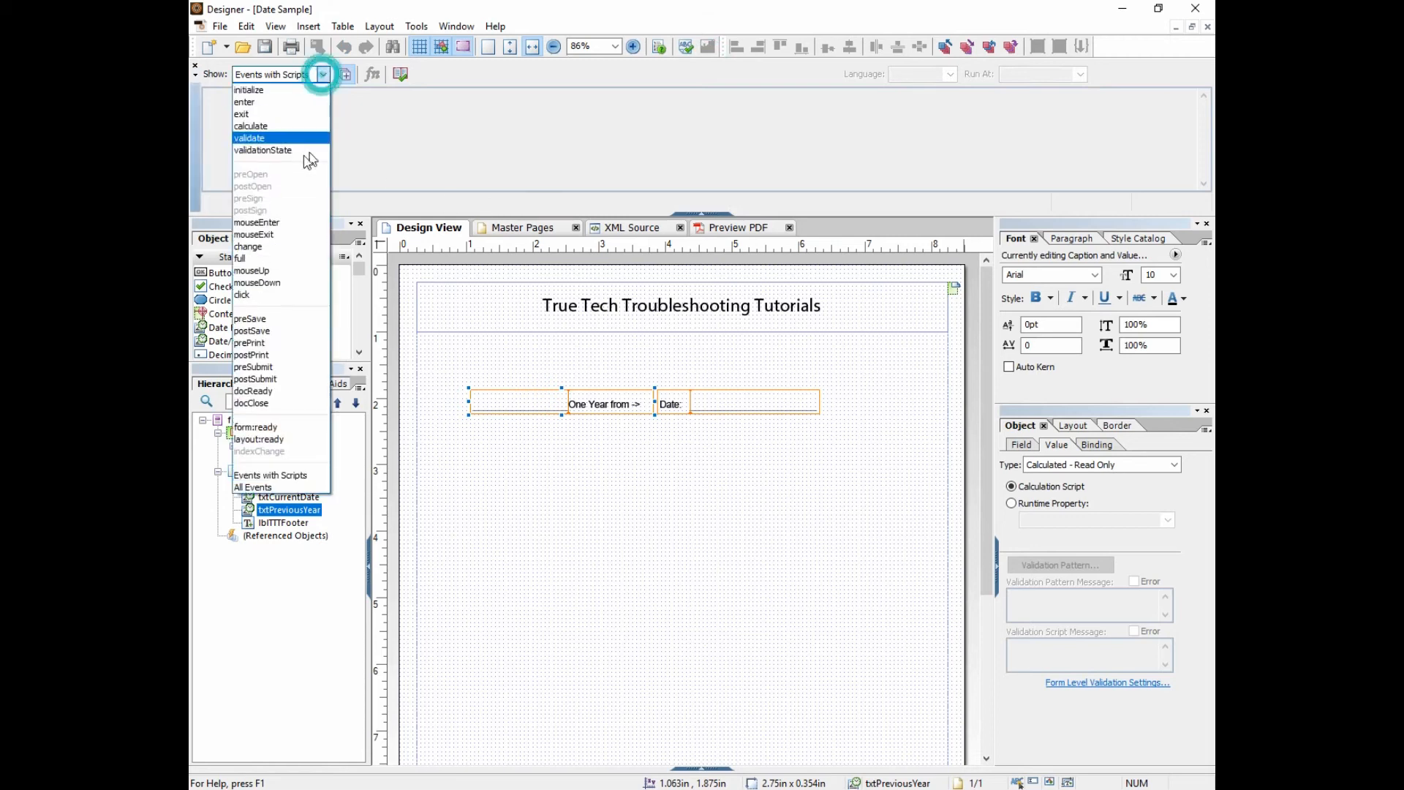
click(258, 126)
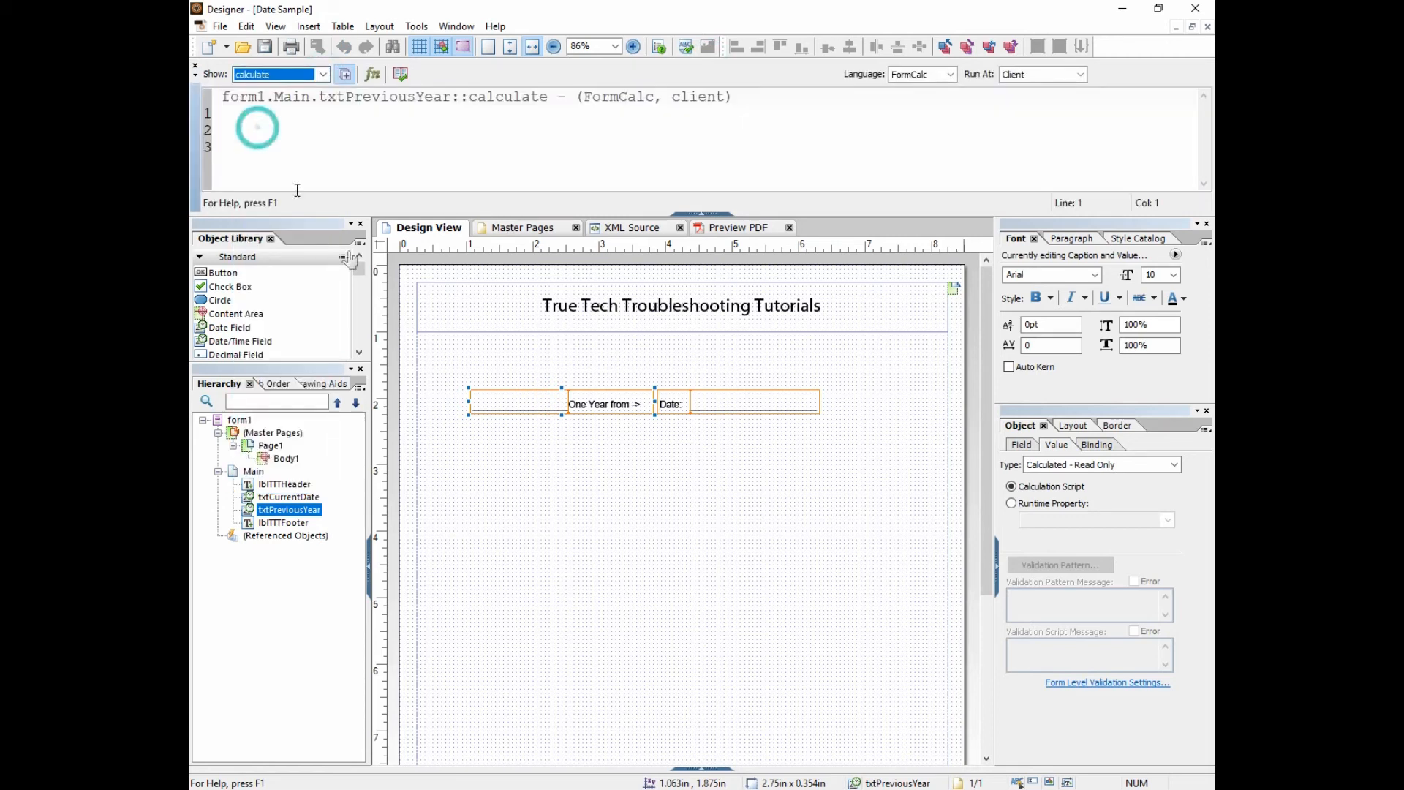
click(239, 127)
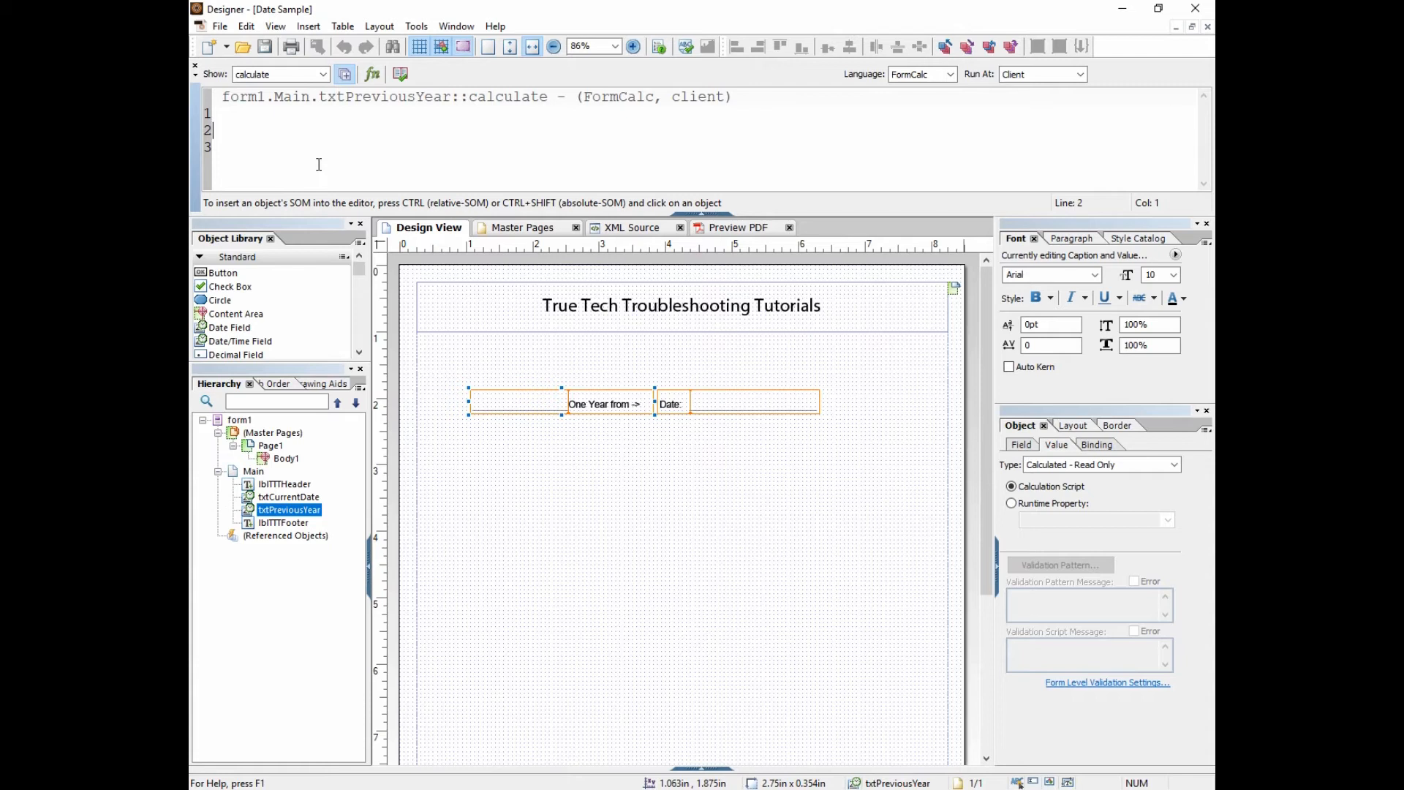
Step: Write an if block in txtPreviousYear's calculate script with the condition txtCurrentYear.rawValue!=null
click(728, 408)
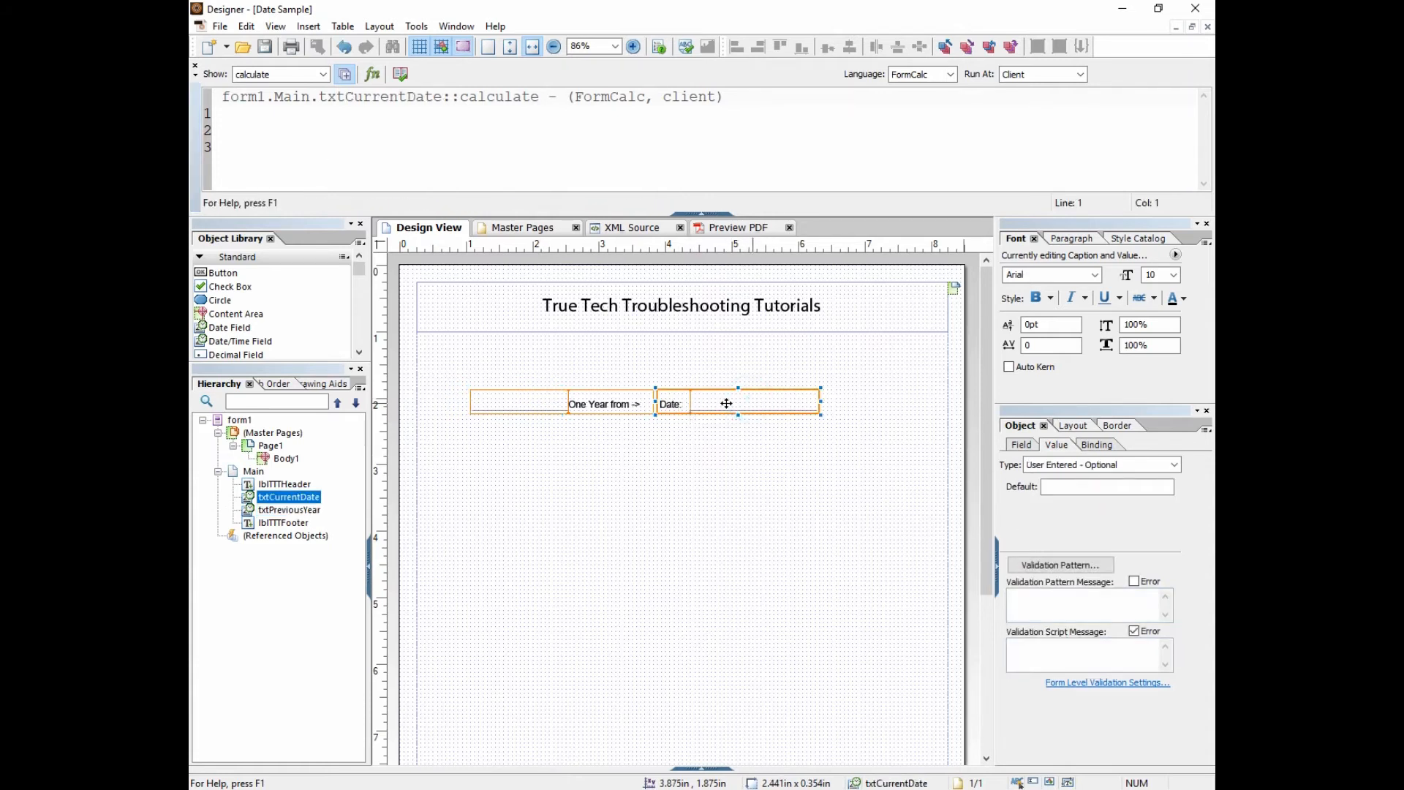
click(548, 399)
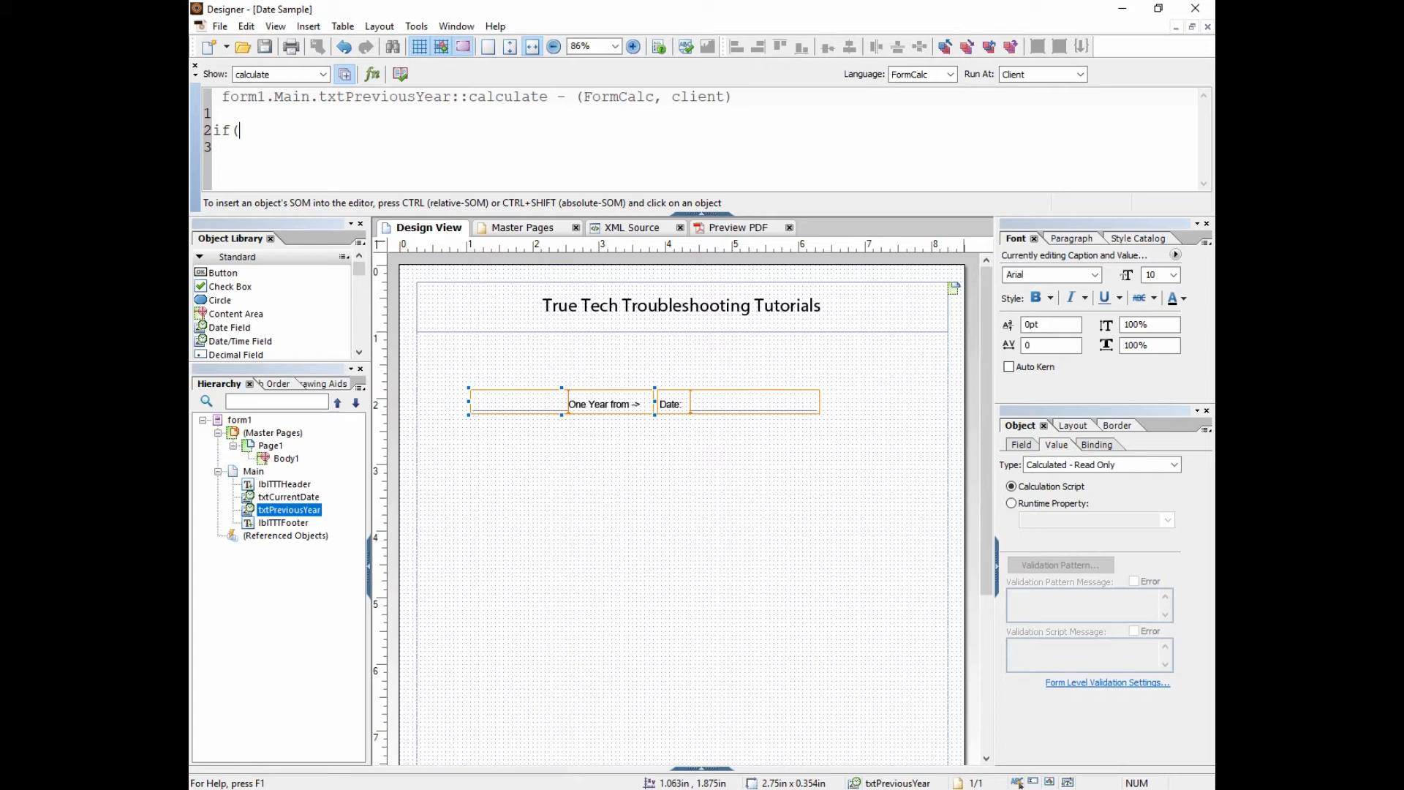
text(txtCurrentYear.rawValue)
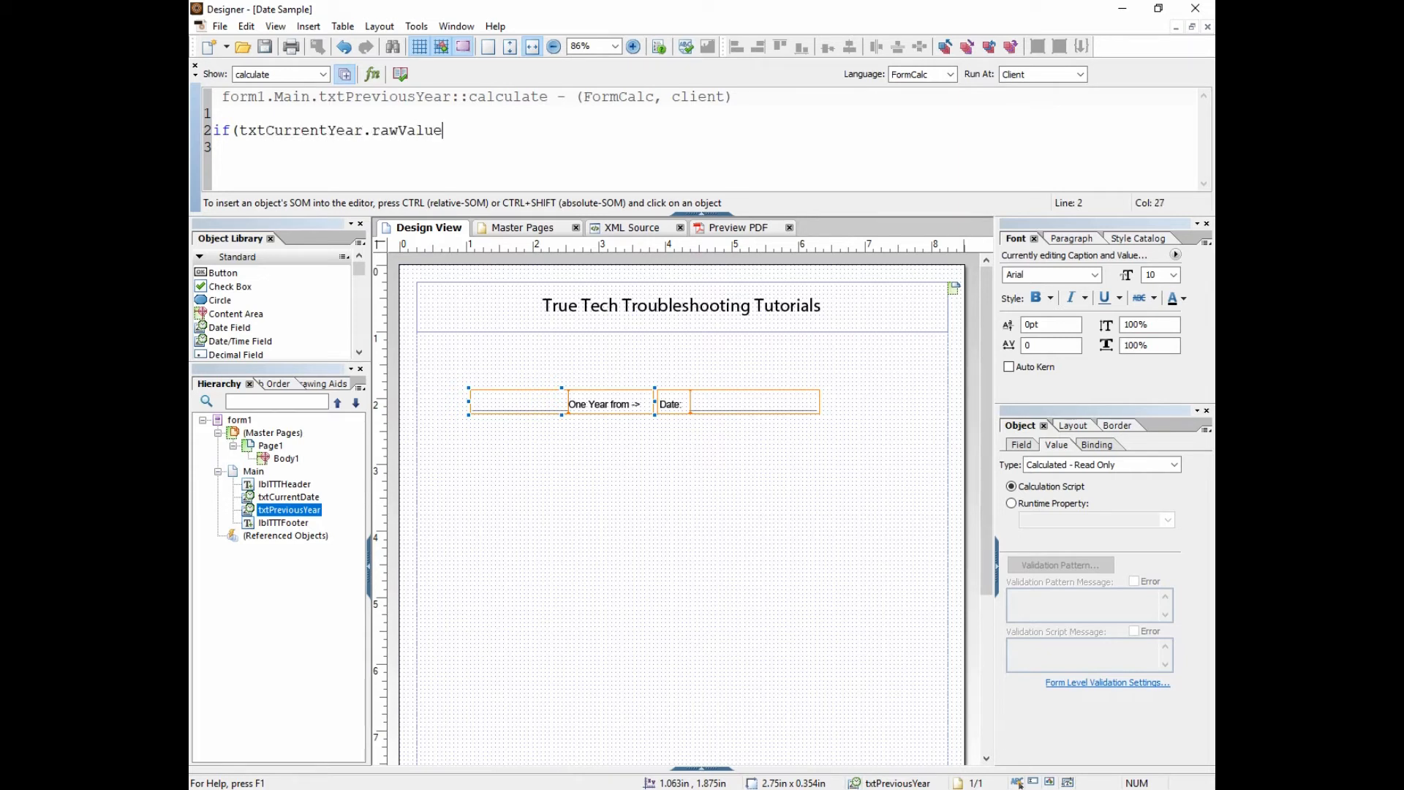
text(!=null){)
key(Return)
key(Return)
key(Return)
text(})
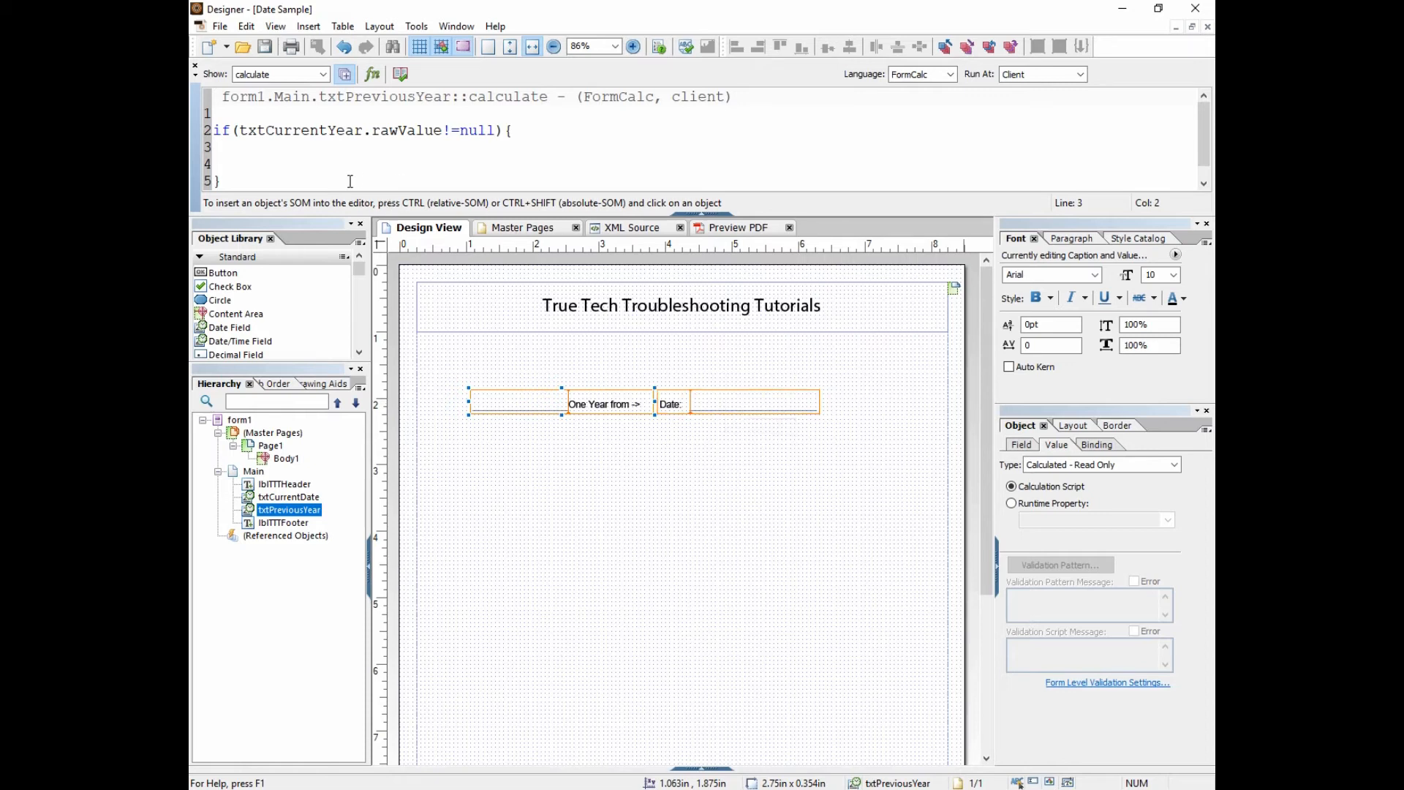
drag(445, 130, 496, 130)
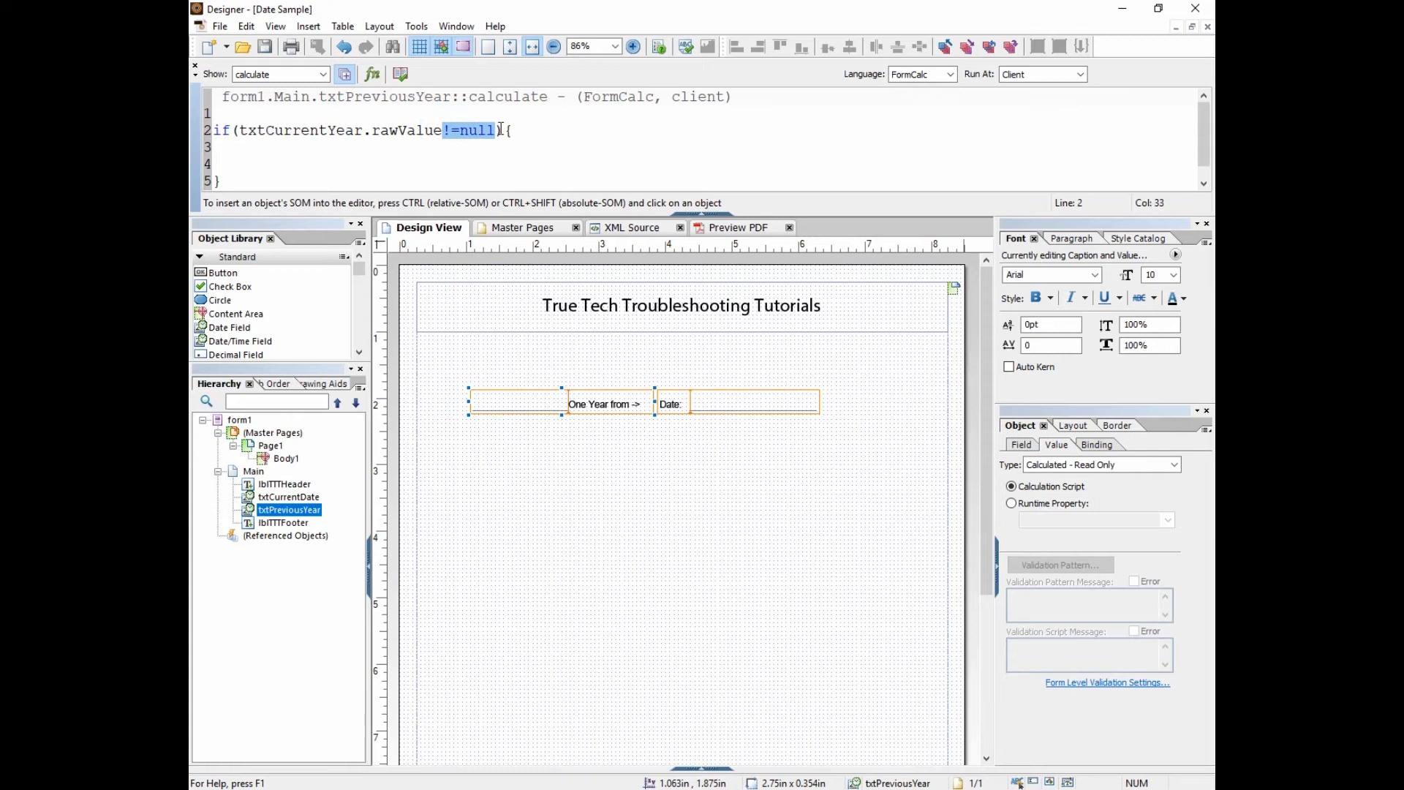
Step: Inside the if block, add the line endDate = Date.parse(txtCurrentYear.rawValue);
click(250, 147)
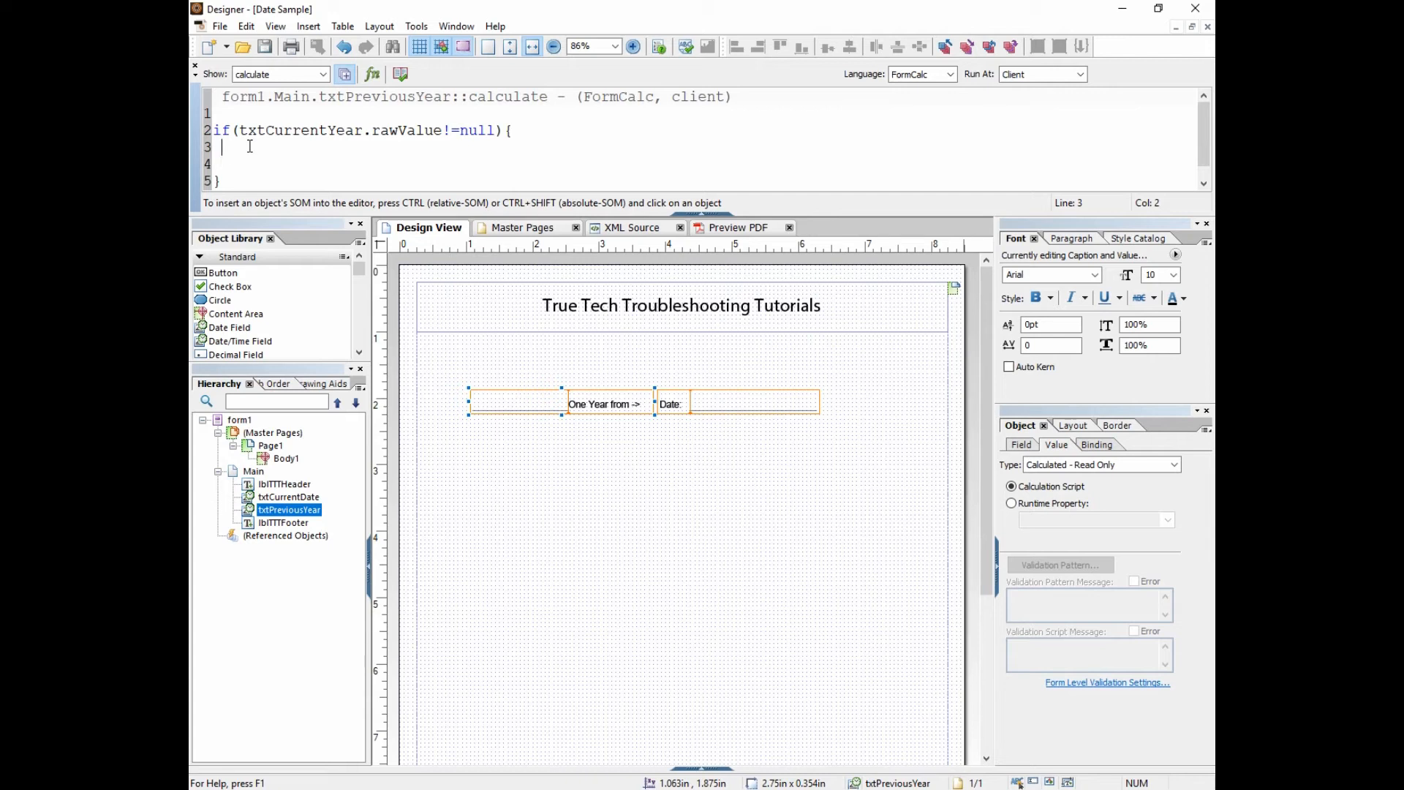
text(endDate = Date.parse(t)
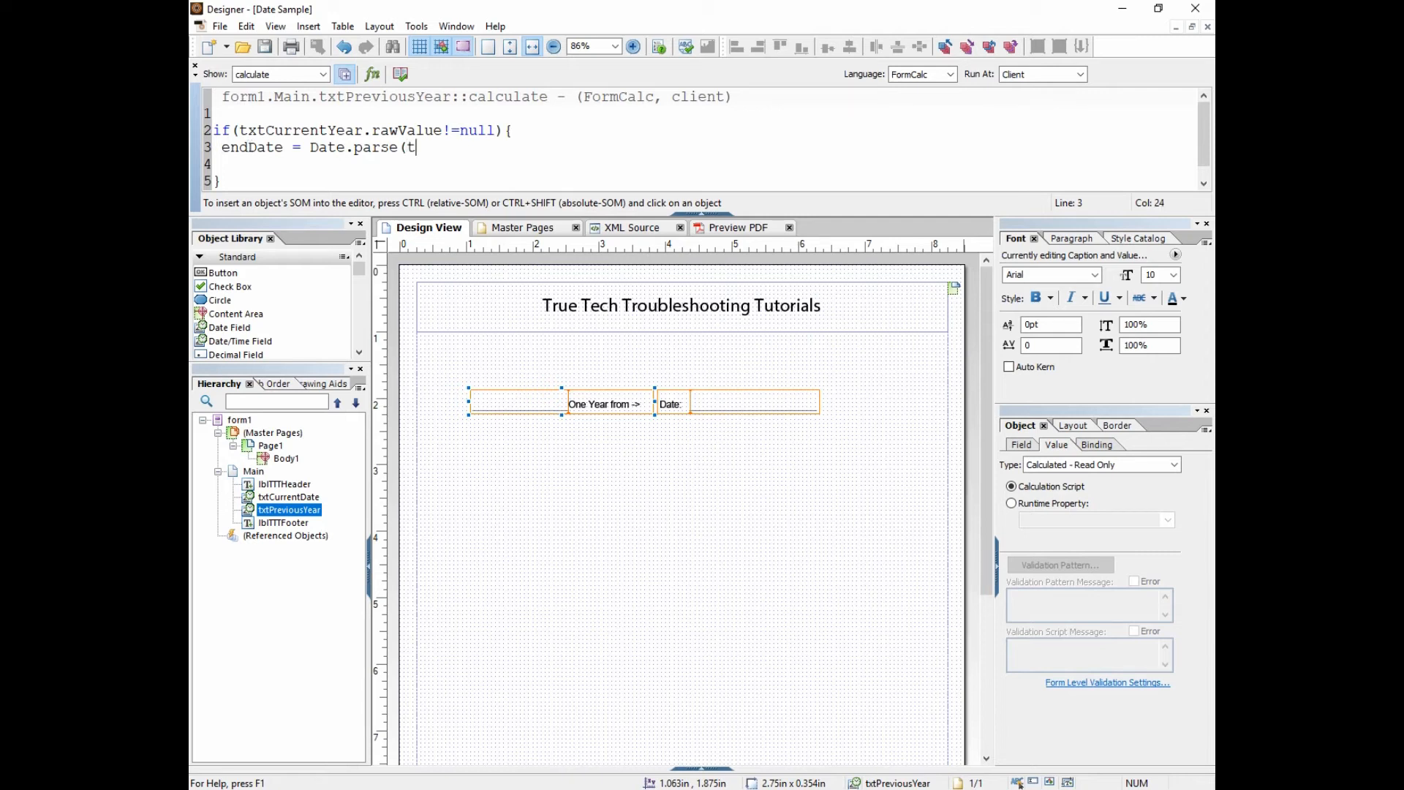
text(xtCurrentYear.ra)
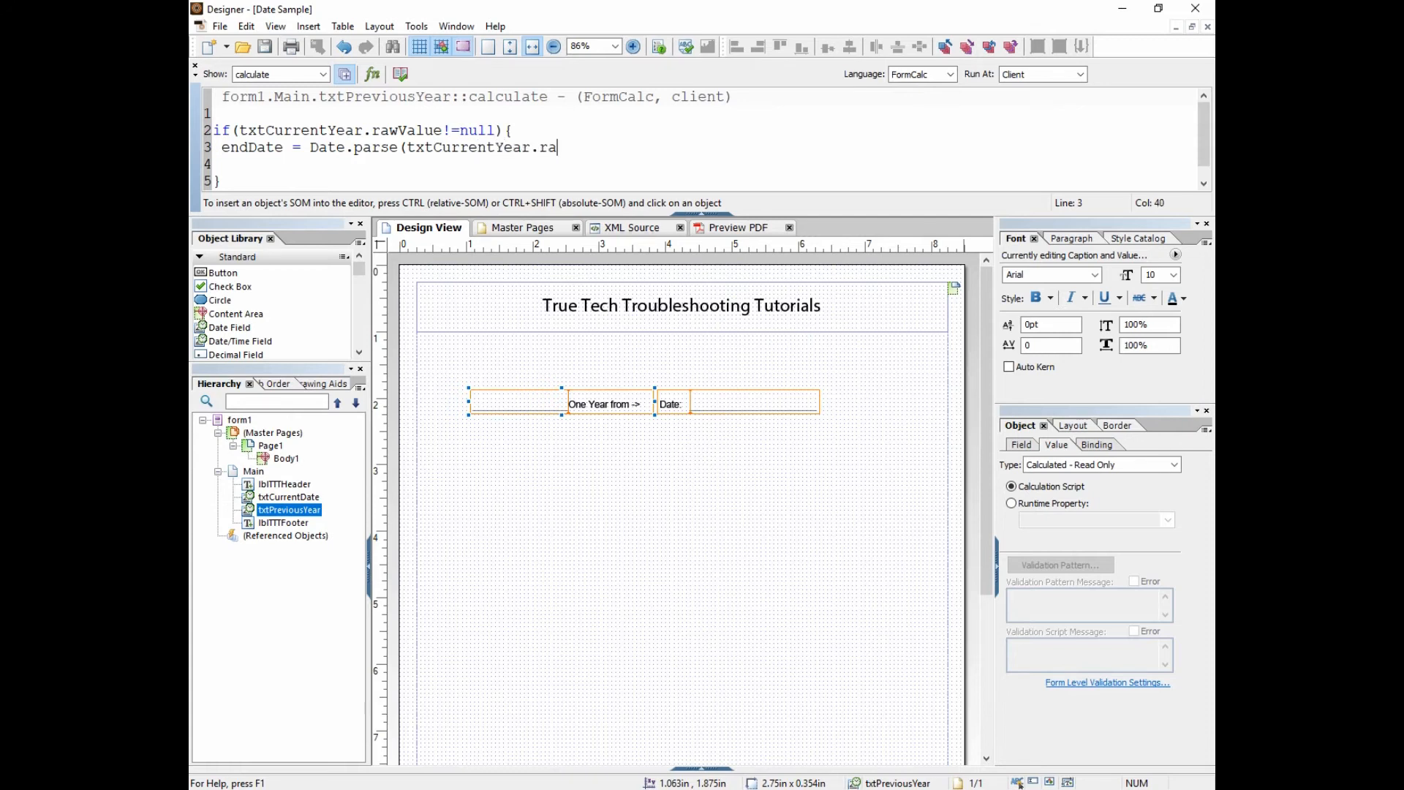
text(wValue);)
Step: Add the line oneYear = (1000*60*60*24*364); below endDate and go through its individual factors
key(Return)
text(one )
text(ear = (100)
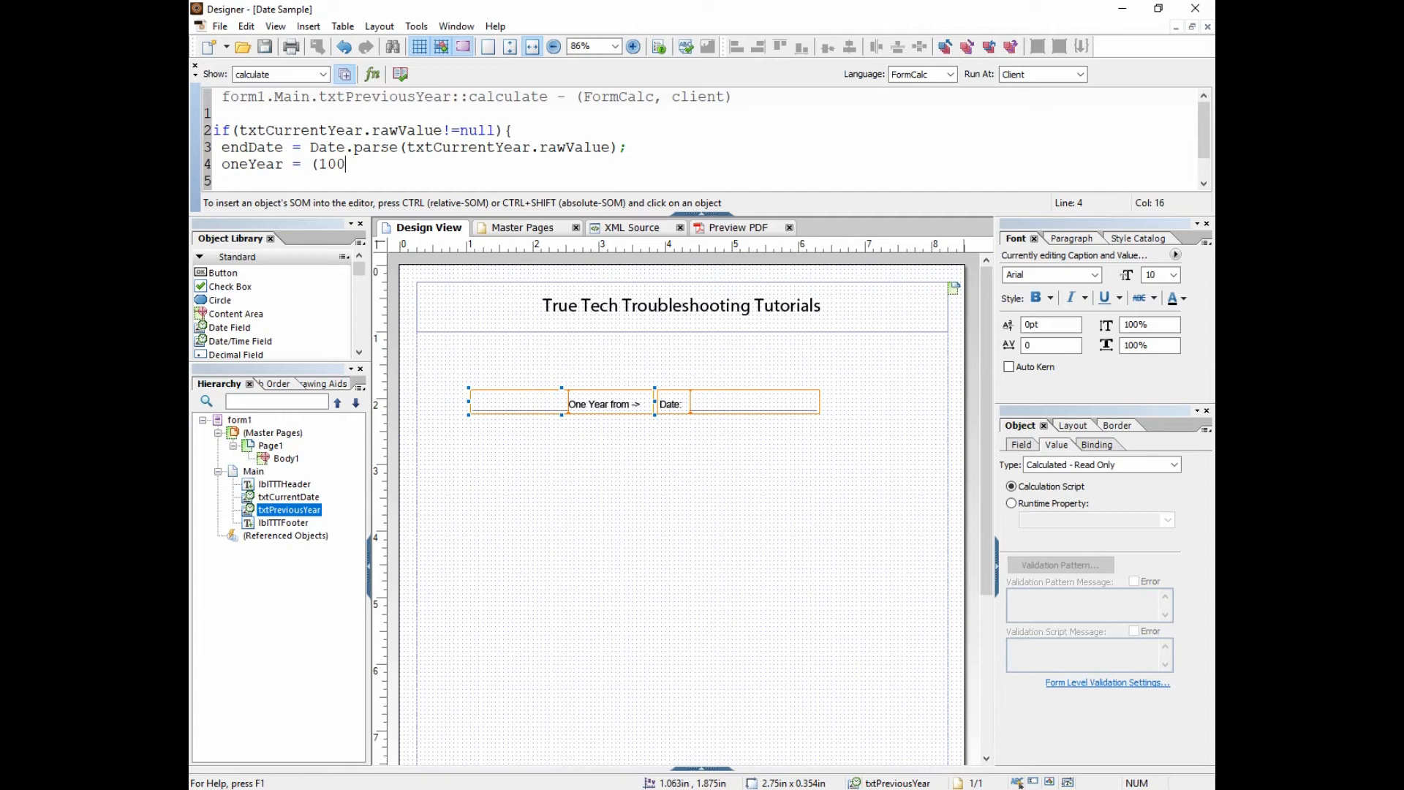
text(0*60*60*24*364);)
double_click(371, 164)
double_click(397, 164)
double_click(422, 165)
double_click(459, 165)
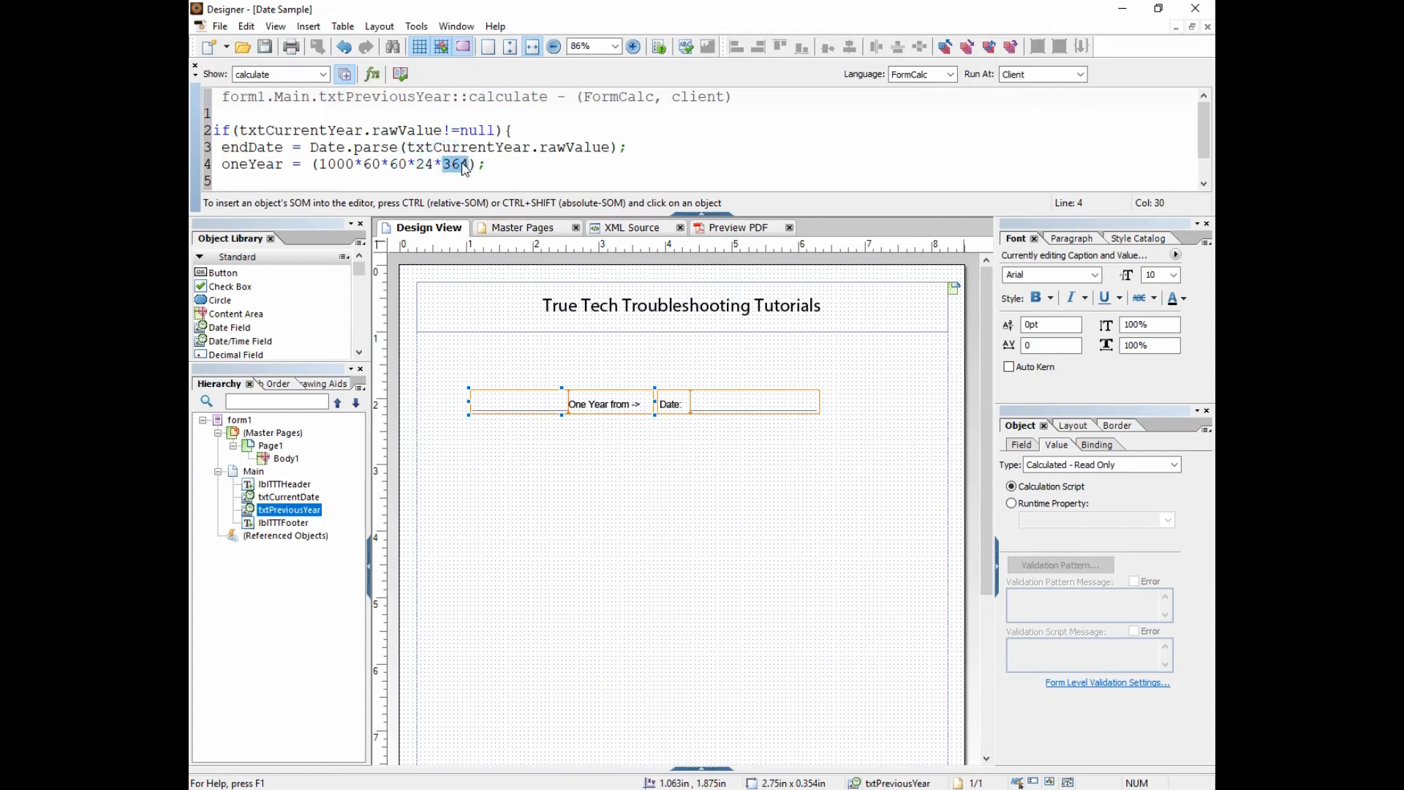
Step: Add the lines d = new Date(); and d.setTime(endDate - oneYear); and point out where both variables are defined
key(Down)
text(d = new Date();)
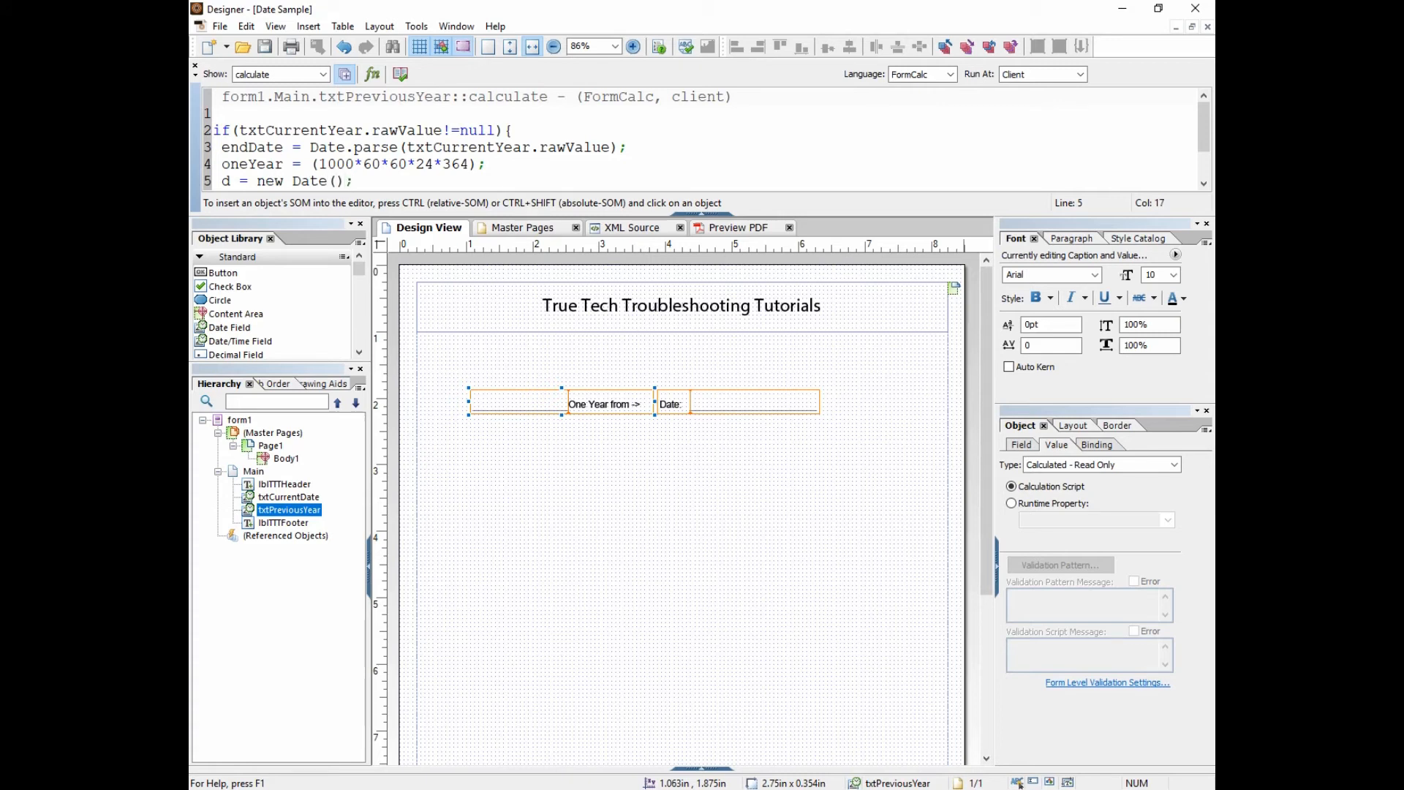
key(Return)
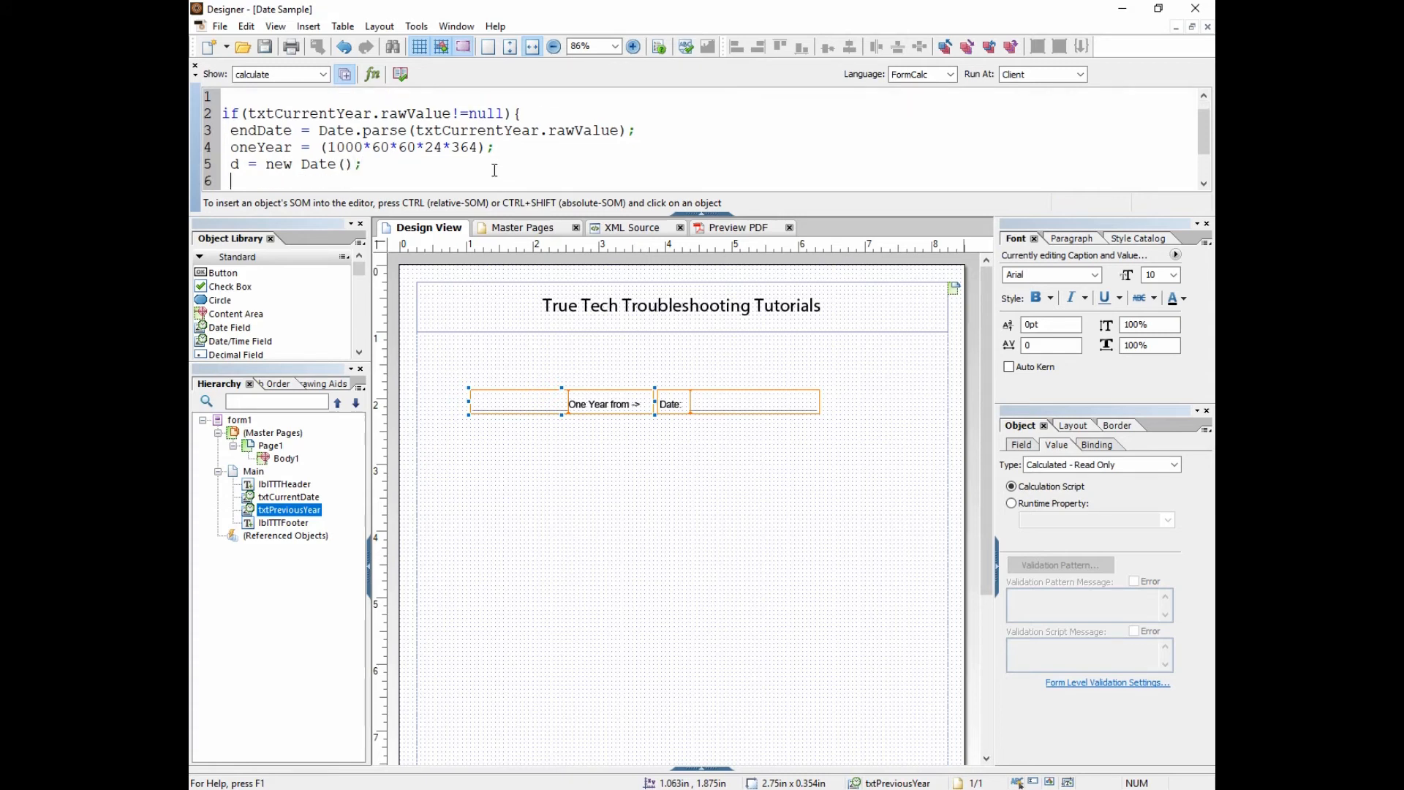
text(d.setTime(endDate)
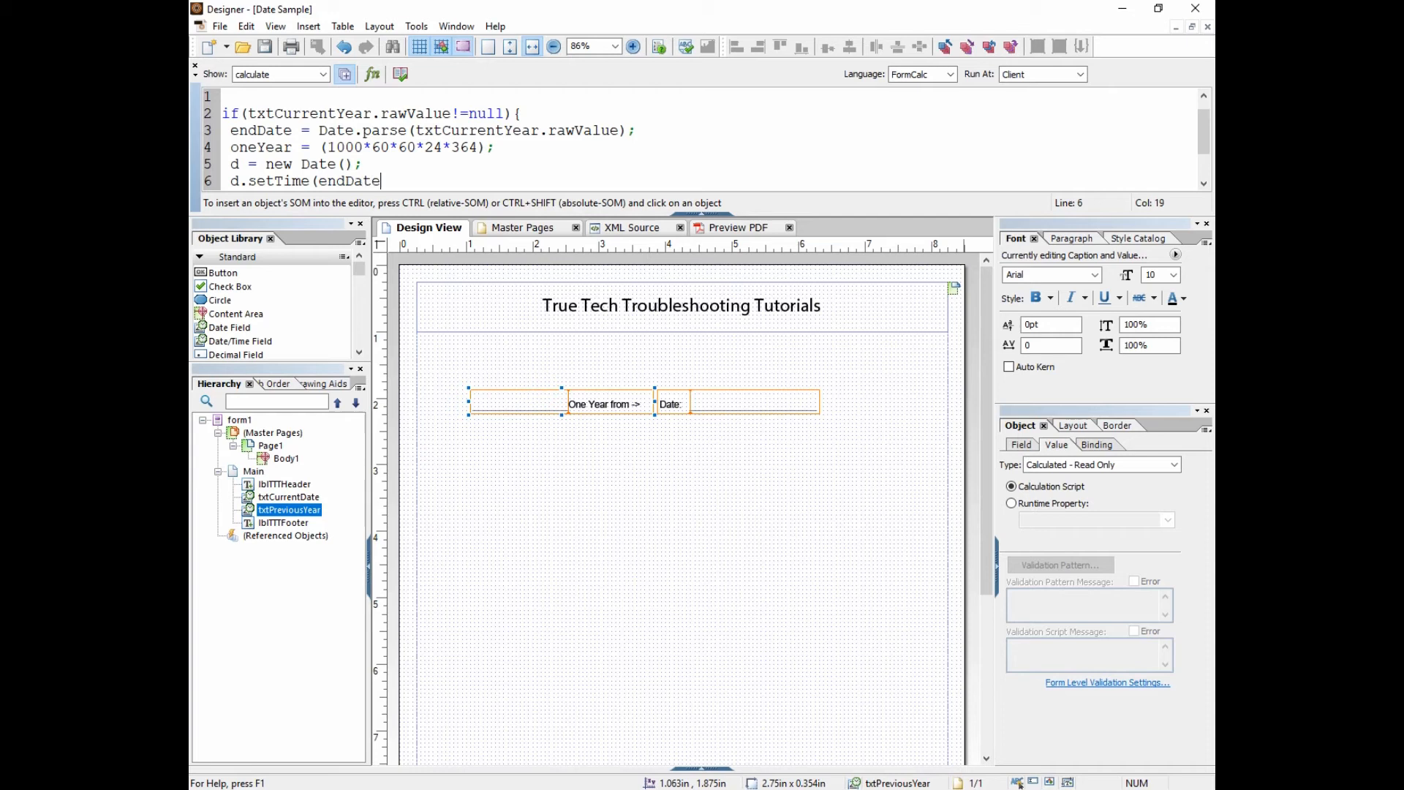
text( - oneYear);)
double_click(235, 131)
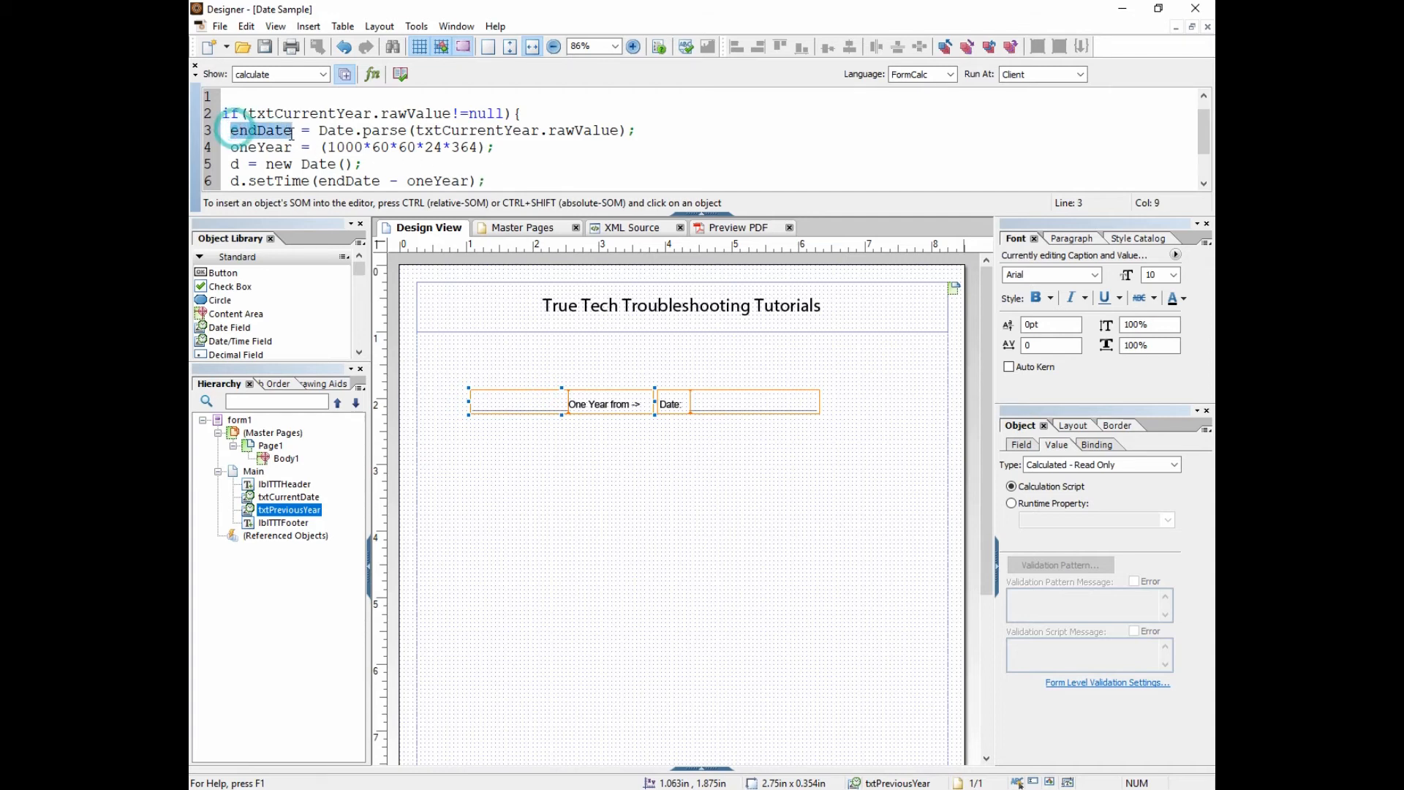
drag(231, 149, 294, 150)
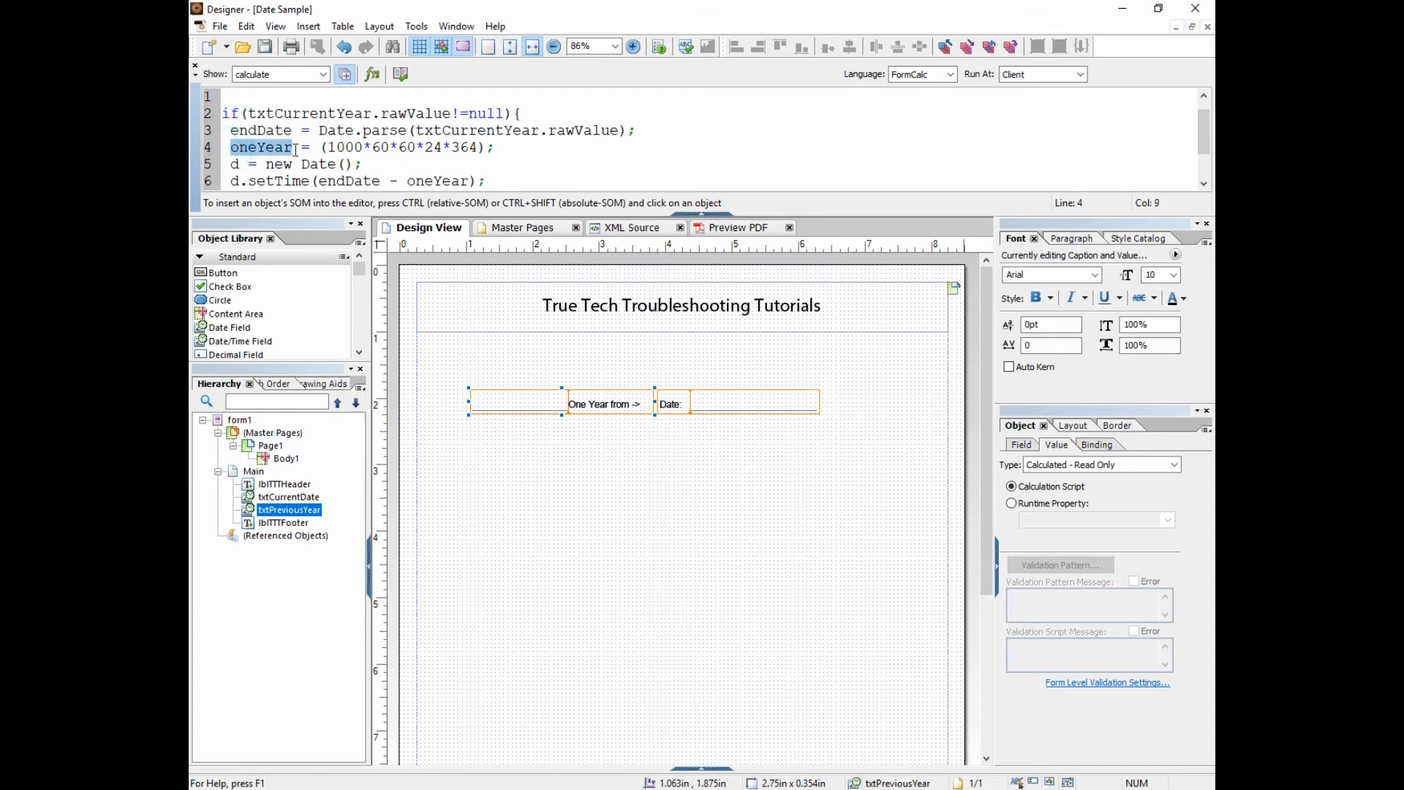
Step: Start a new line with this.rawValue below the setTime line
click(486, 180)
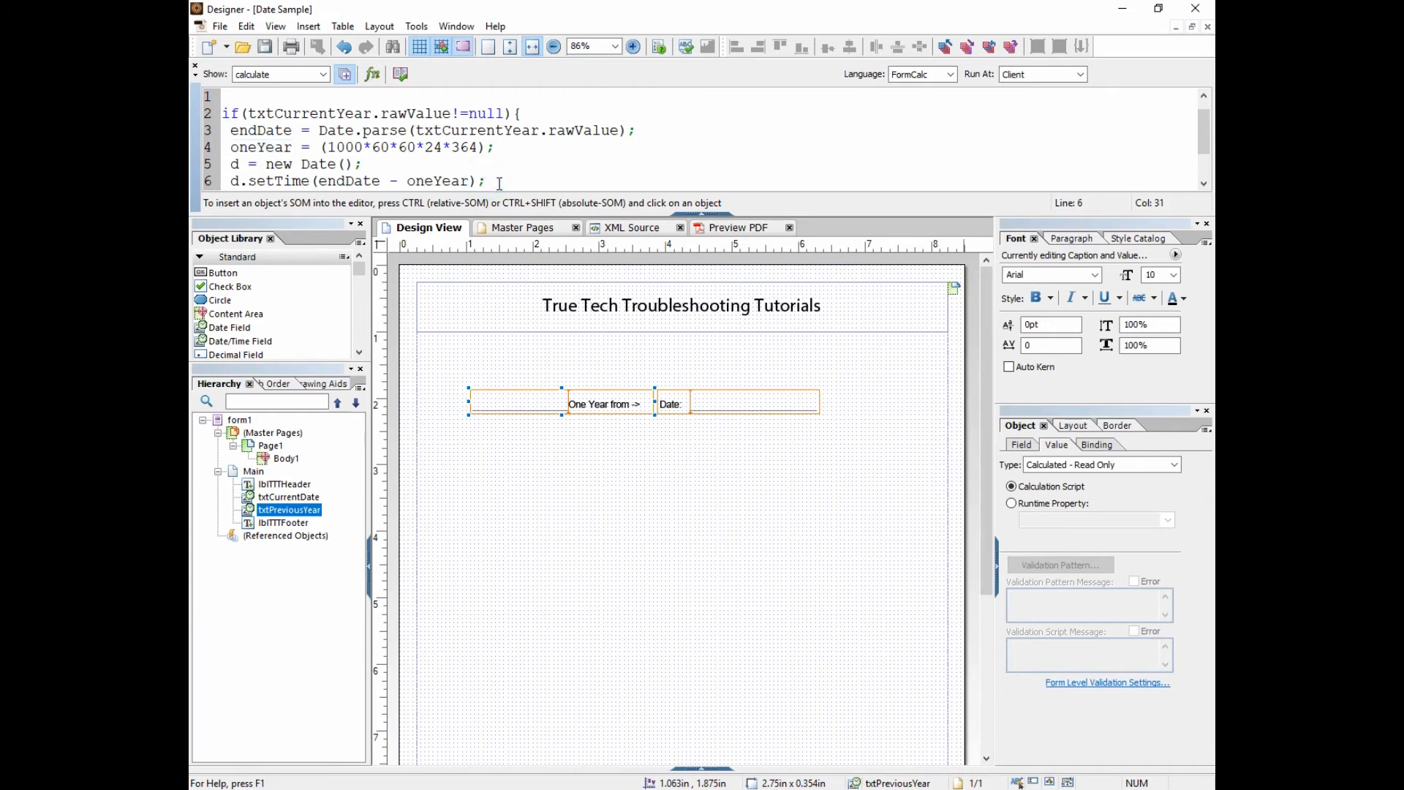
key(Return)
text(this.r)
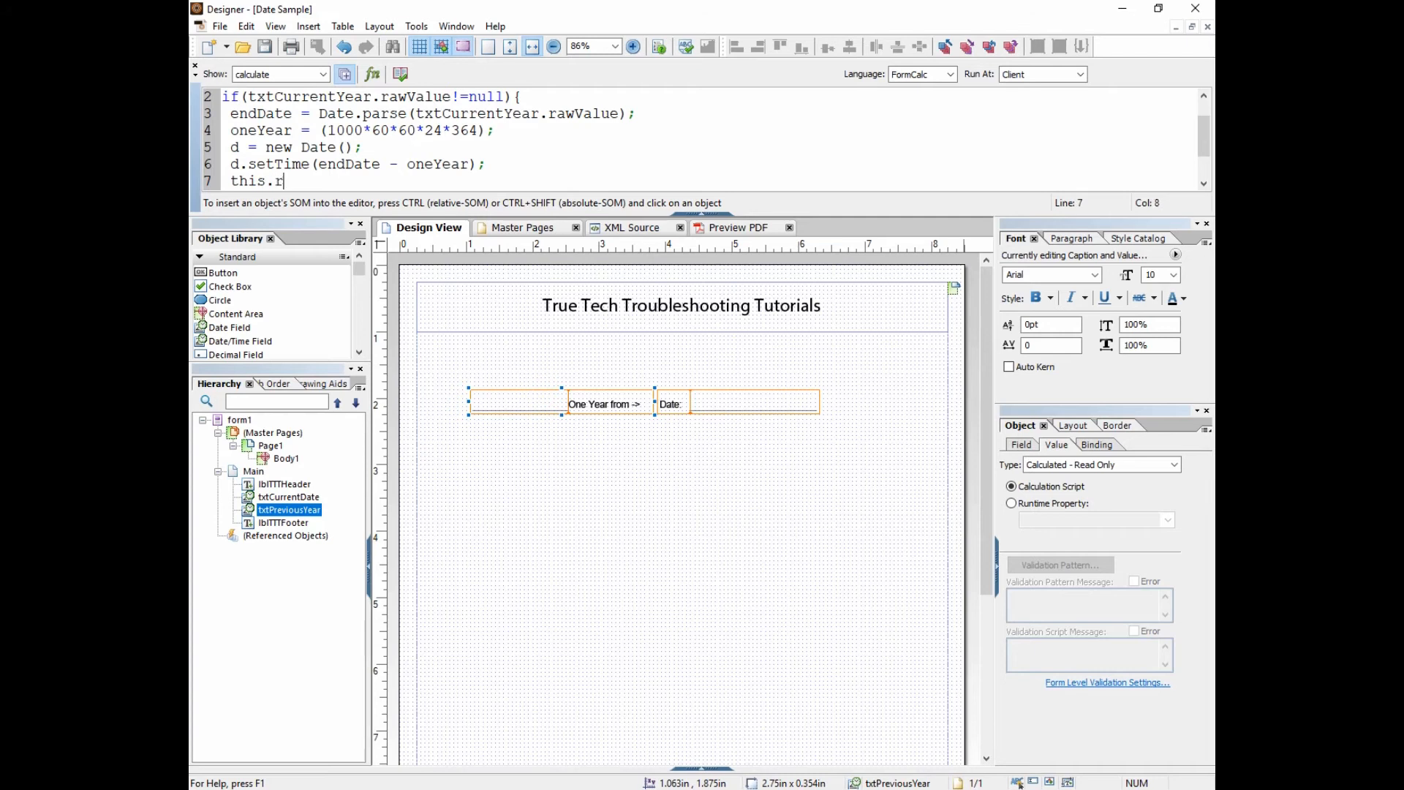
text(awValue)
Step: Enlarge the script editor and set the language of txtPreviousYear's calculate script to JavaScript
drag(551, 214, 550, 240)
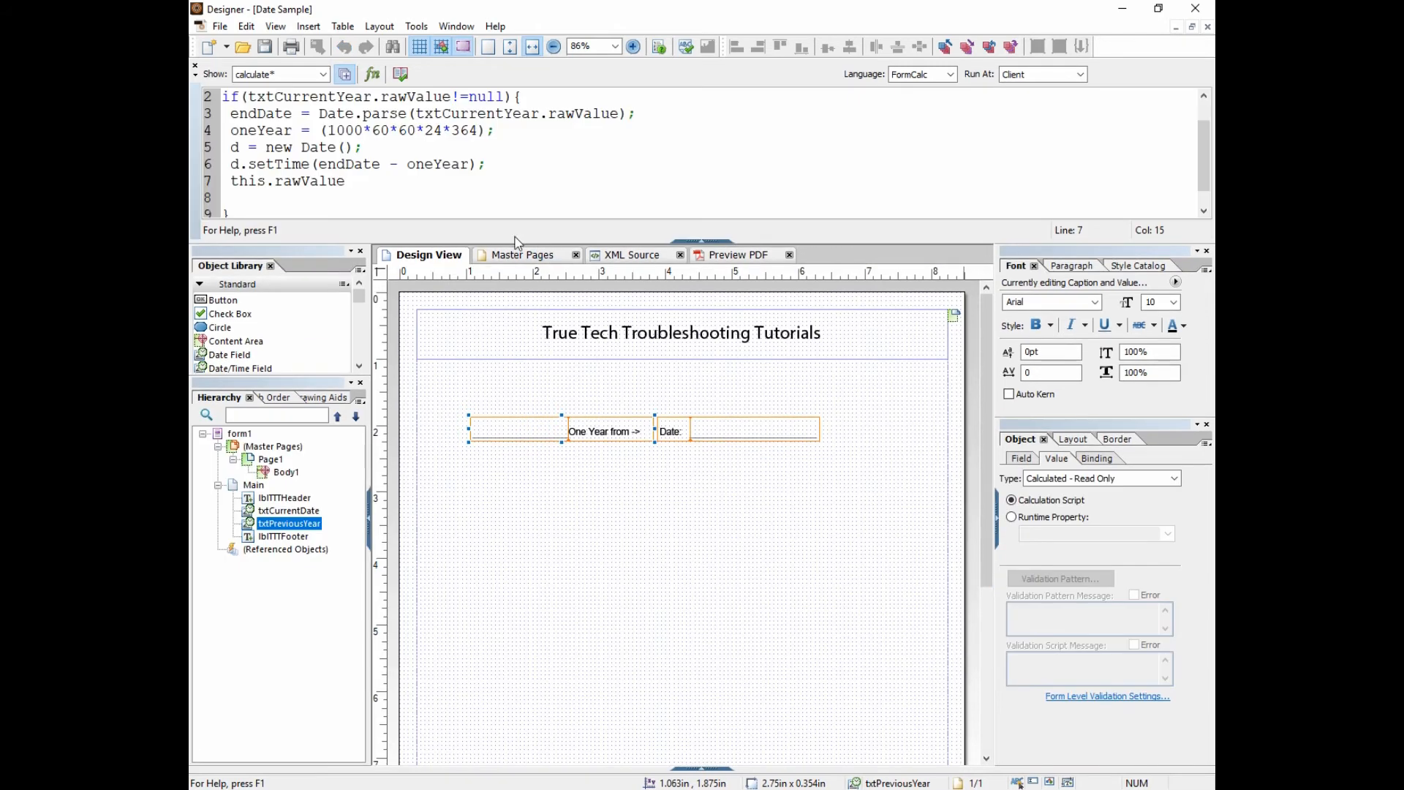
click(740, 113)
click(906, 74)
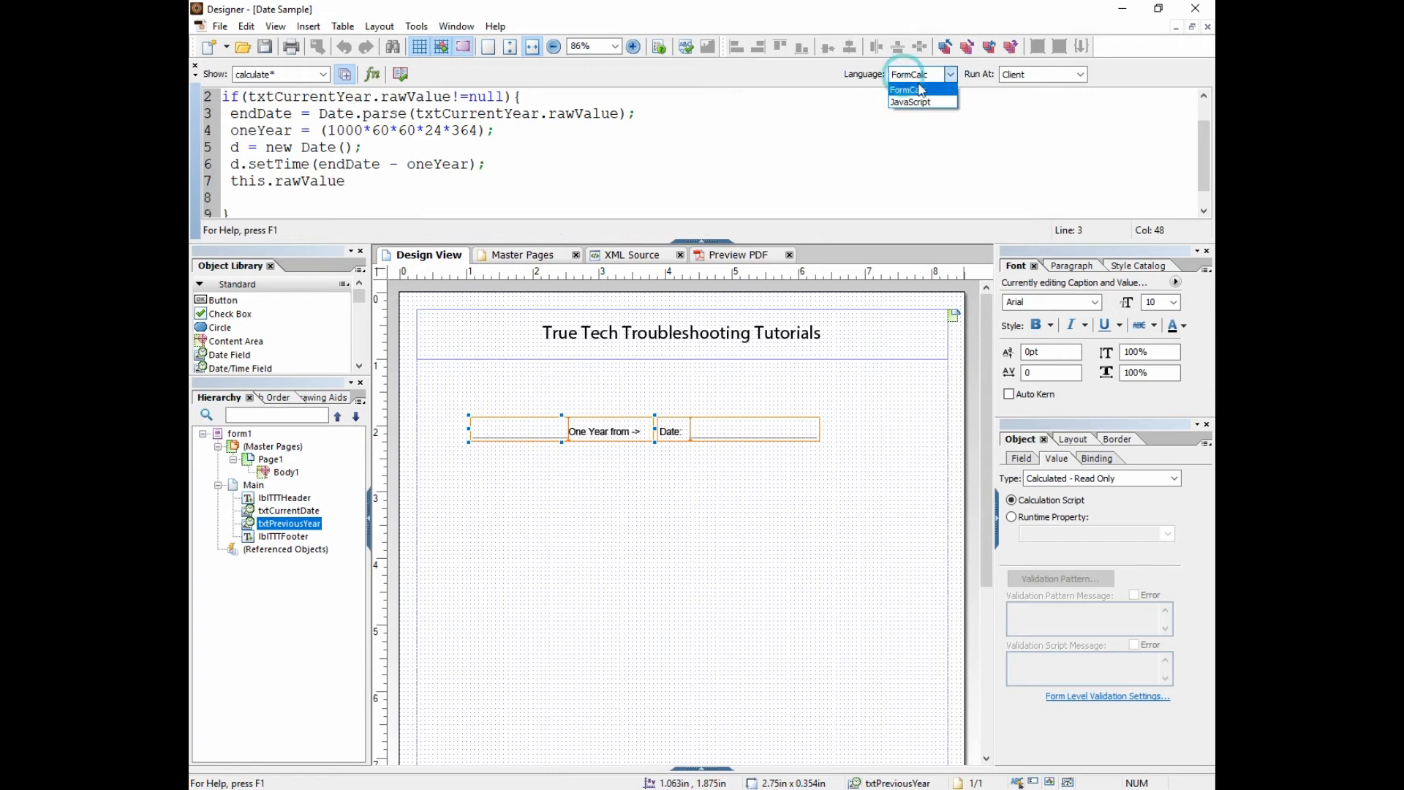
click(912, 101)
Step: Complete the script's last statement as this.rawValue = d.toDateString(); and remove the blank line below it
click(428, 182)
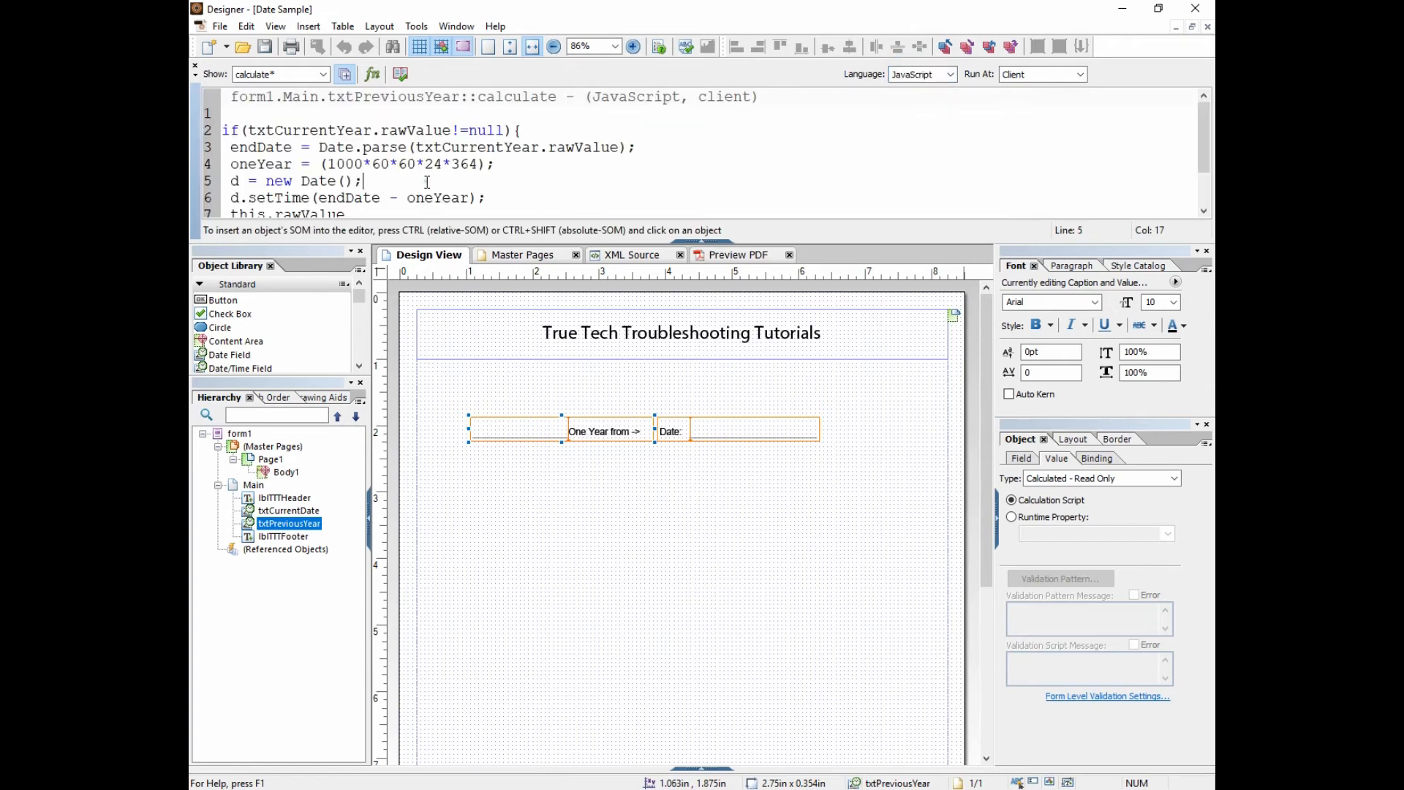
scroll(410, 188, down, 1)
drag(358, 161, 235, 151)
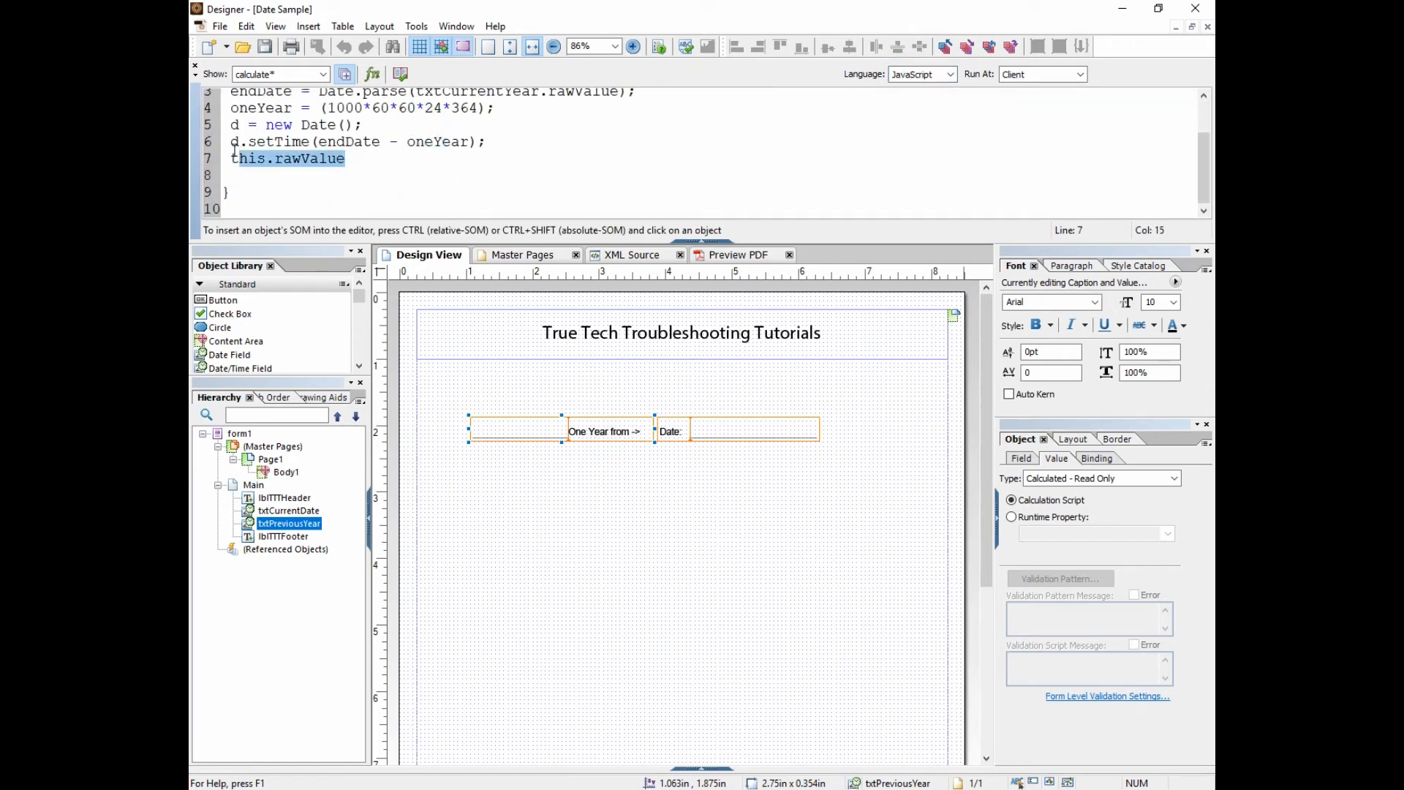
key(BackSpace)
text(his.)
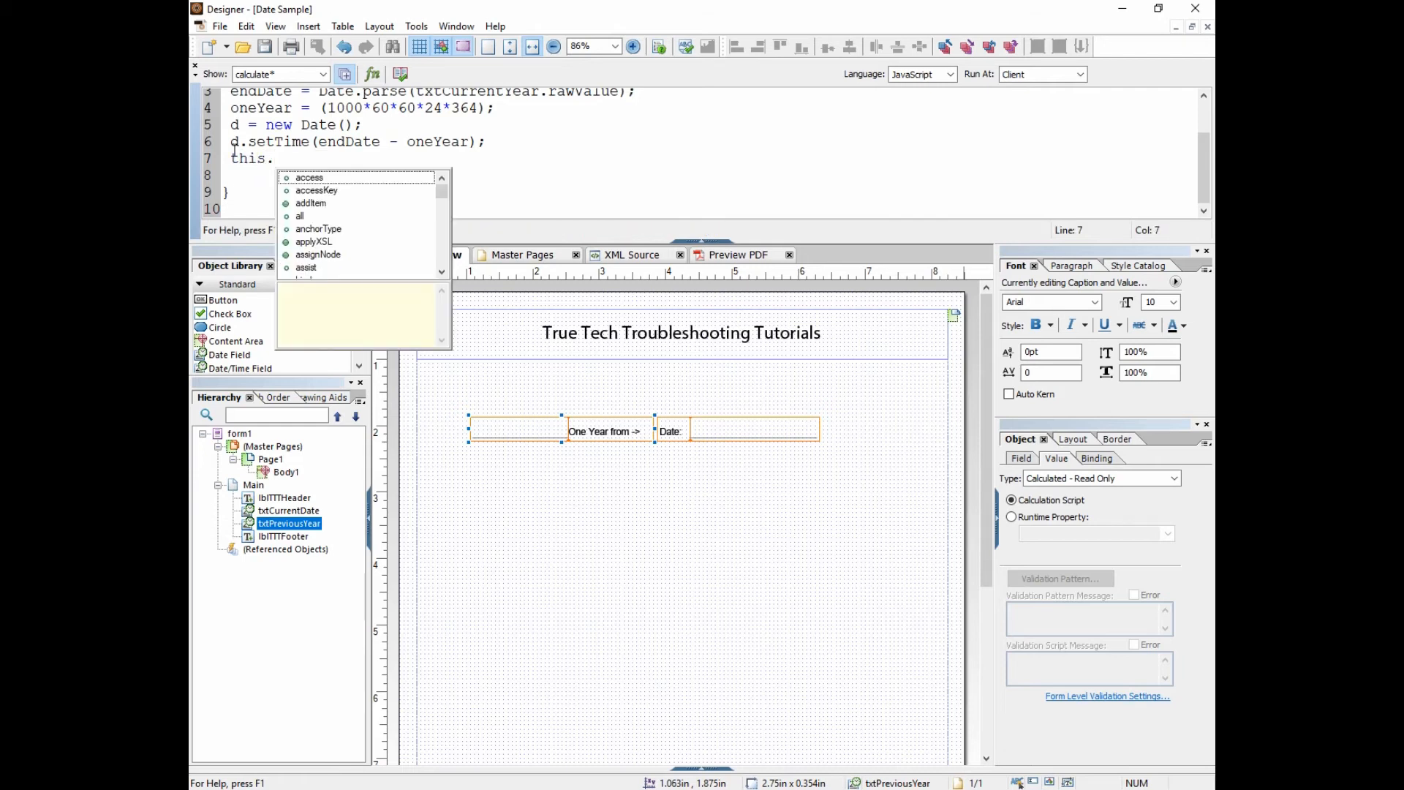
text(ra)
key(Return)
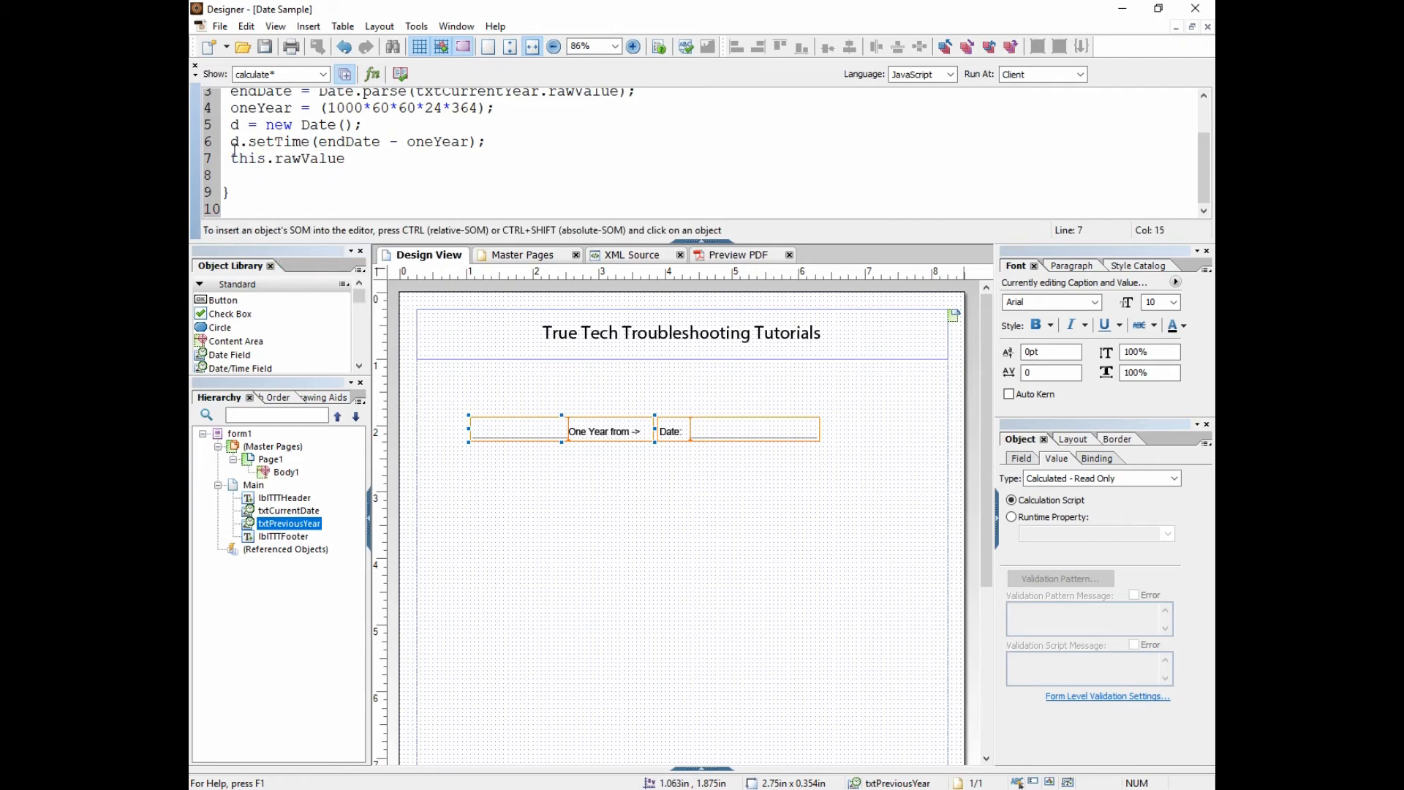
text(= d.toDateString();)
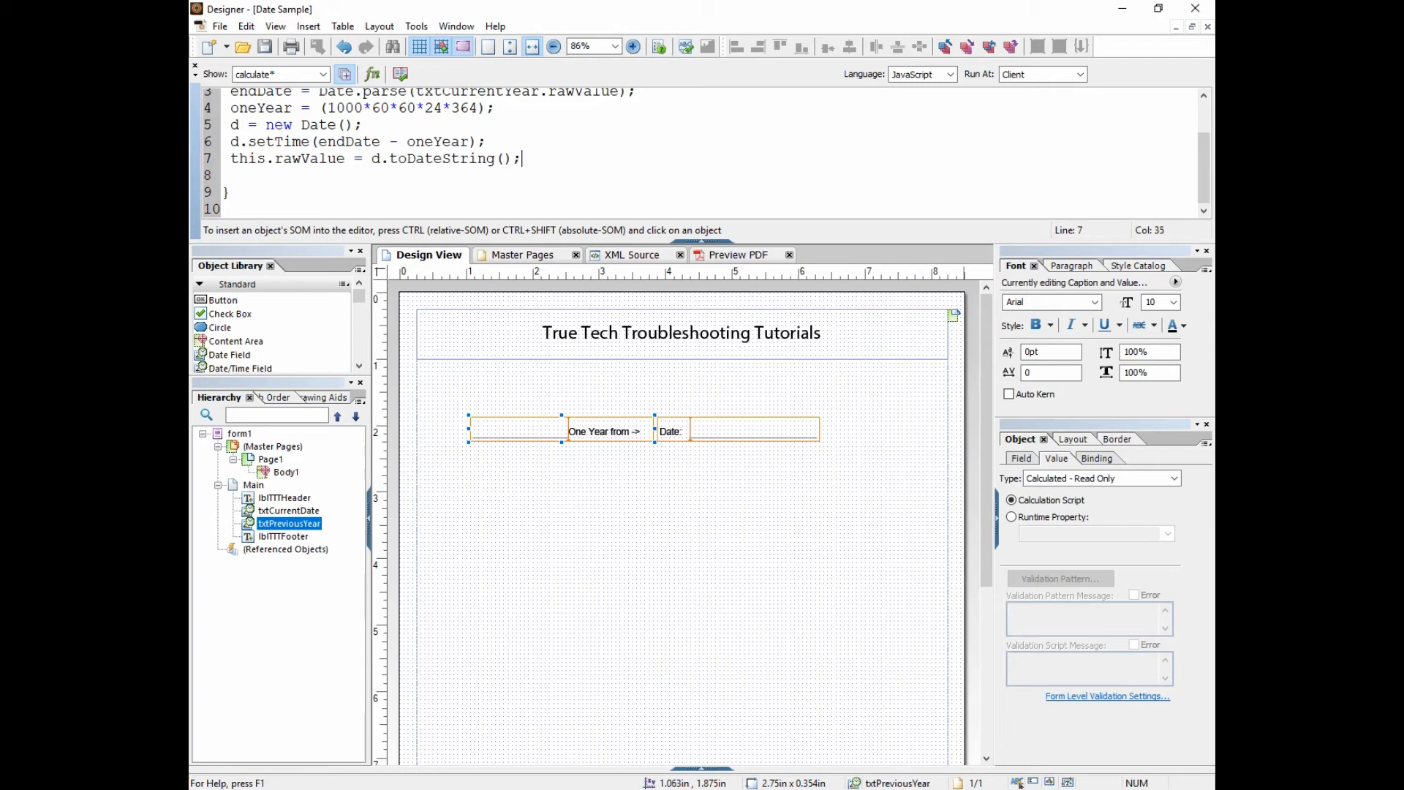
key(Delete)
Step: Enlarge the script editor to show the whole txtPreviousYear script and check its syntax
scroll(260, 155, up, 2)
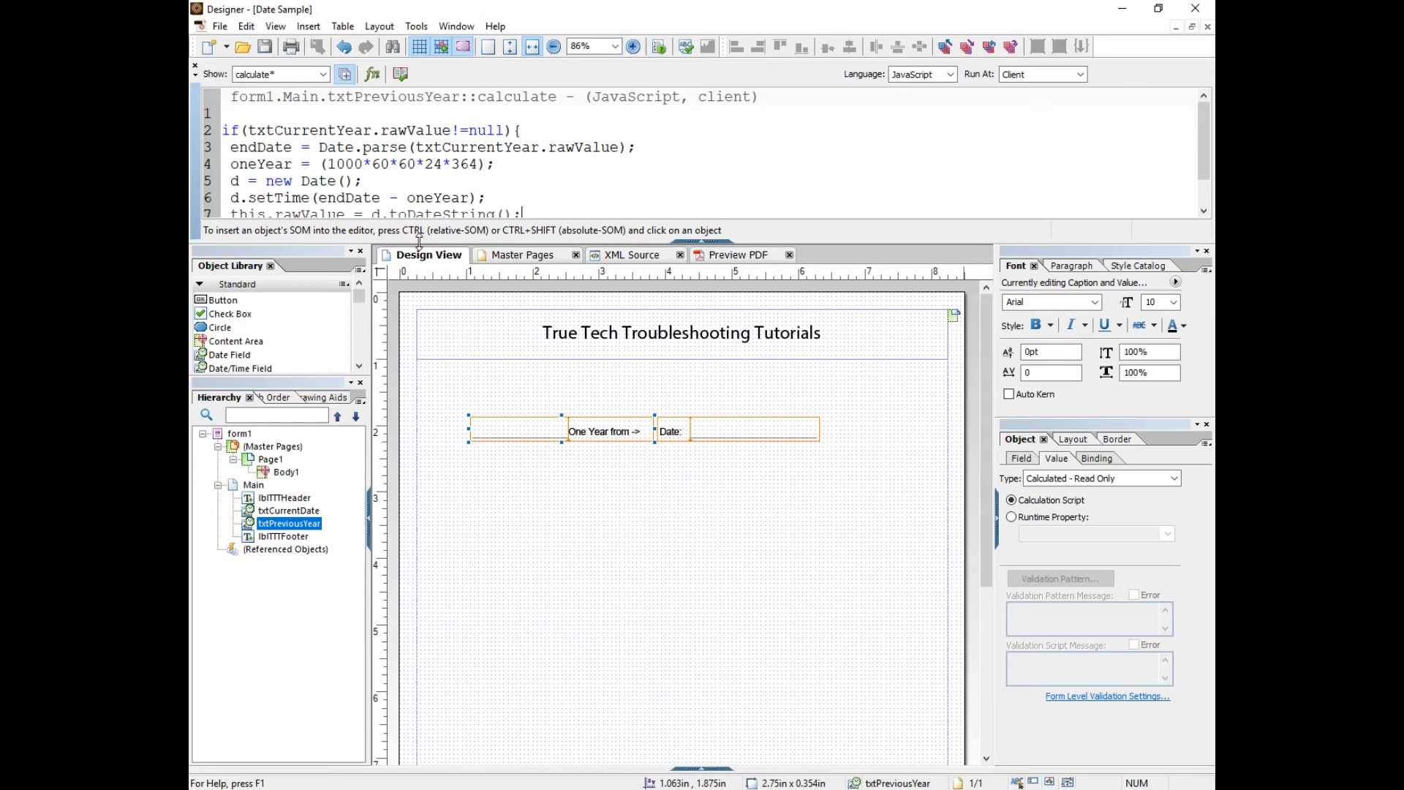
drag(414, 242, 413, 286)
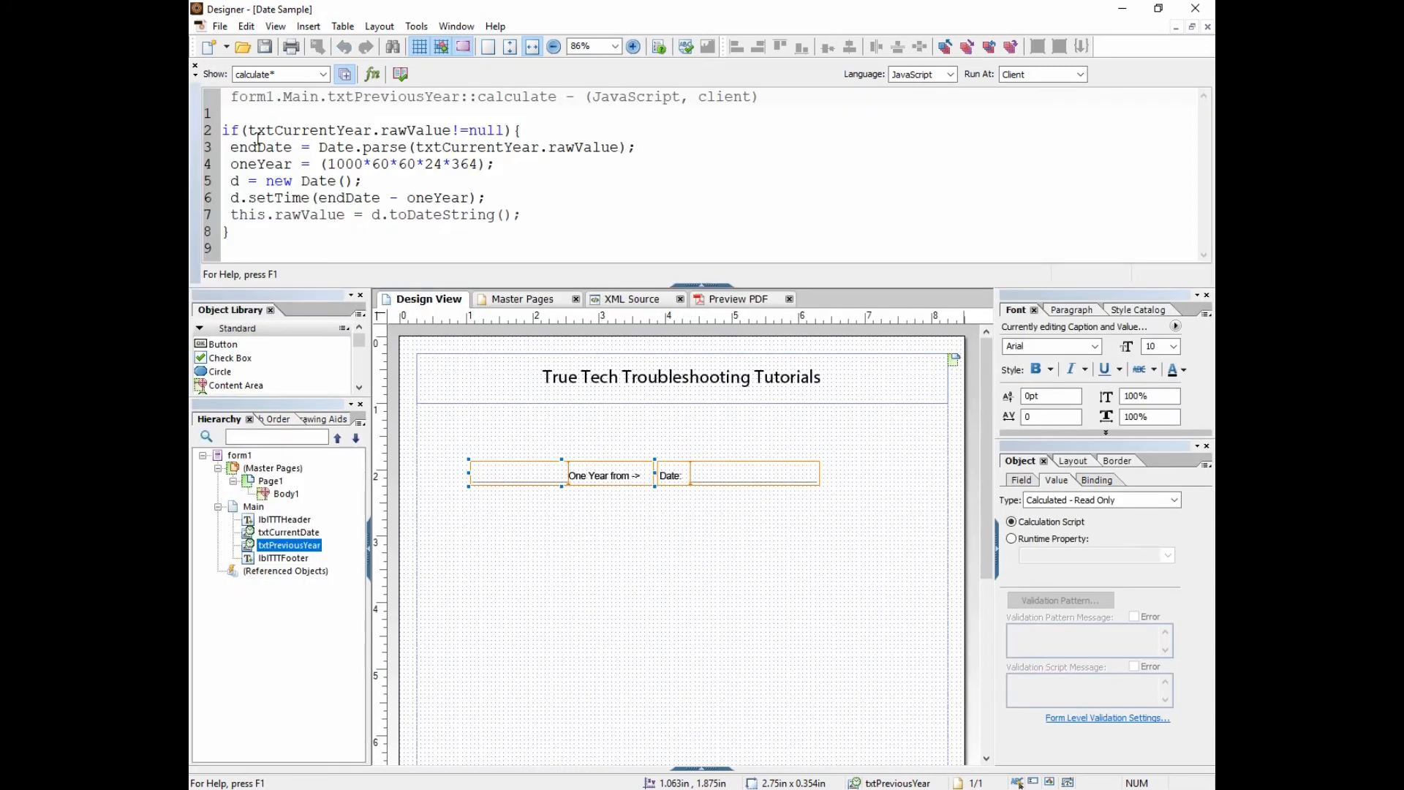
click(401, 75)
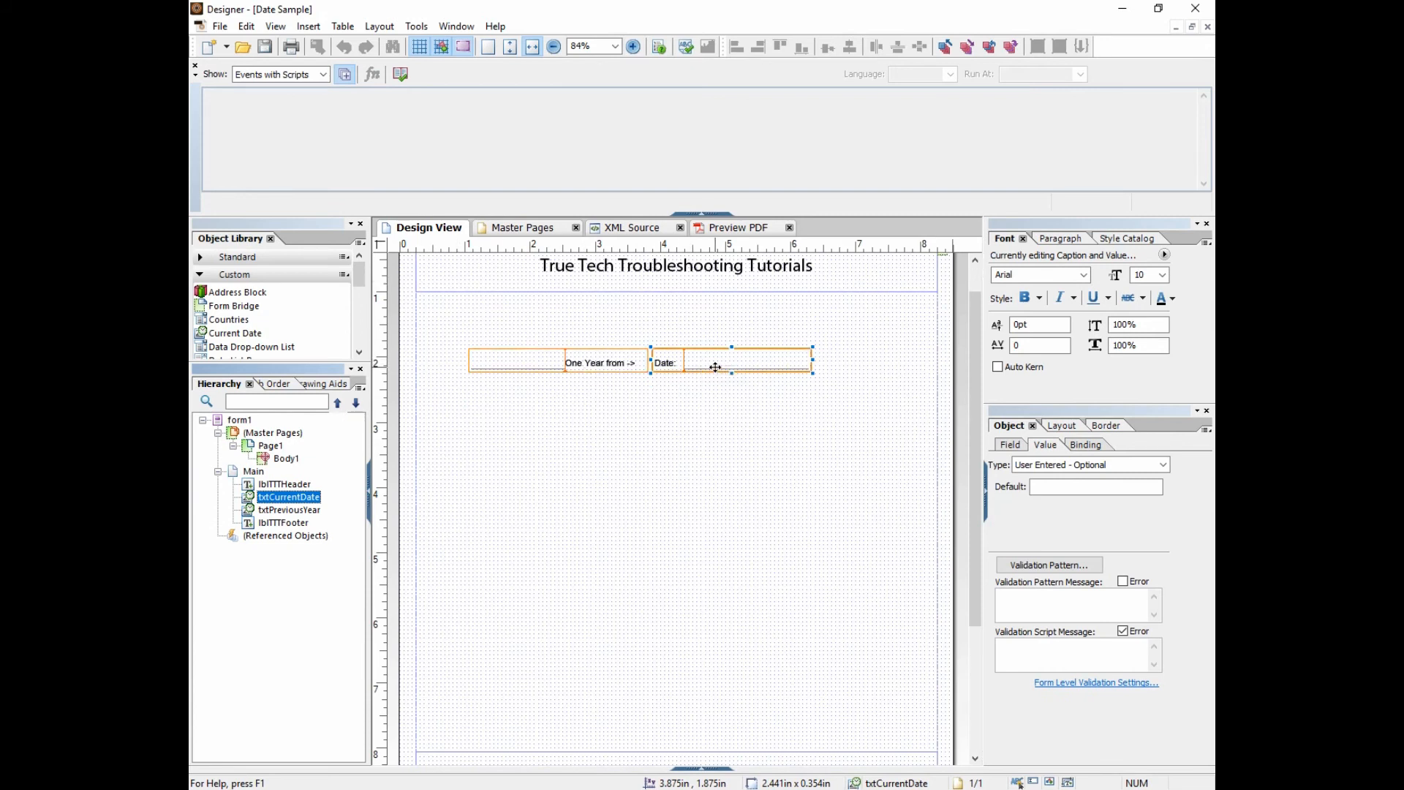
Step: Correct both txtCurrentYear references in txtPreviousYear's calculate script to txtCurrentDate
click(609, 362)
click(338, 133)
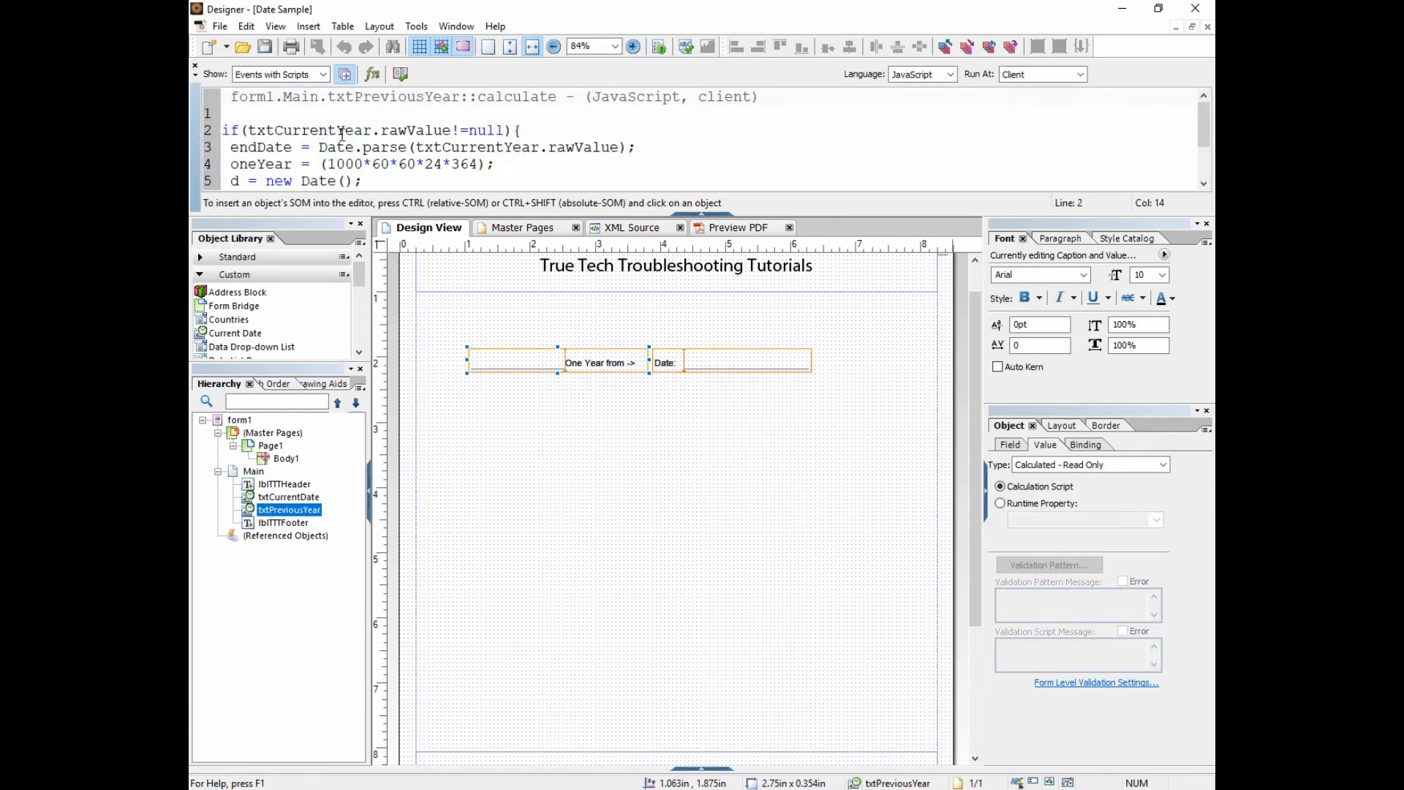
drag(339, 133, 374, 140)
text(Date)
drag(504, 148, 541, 151)
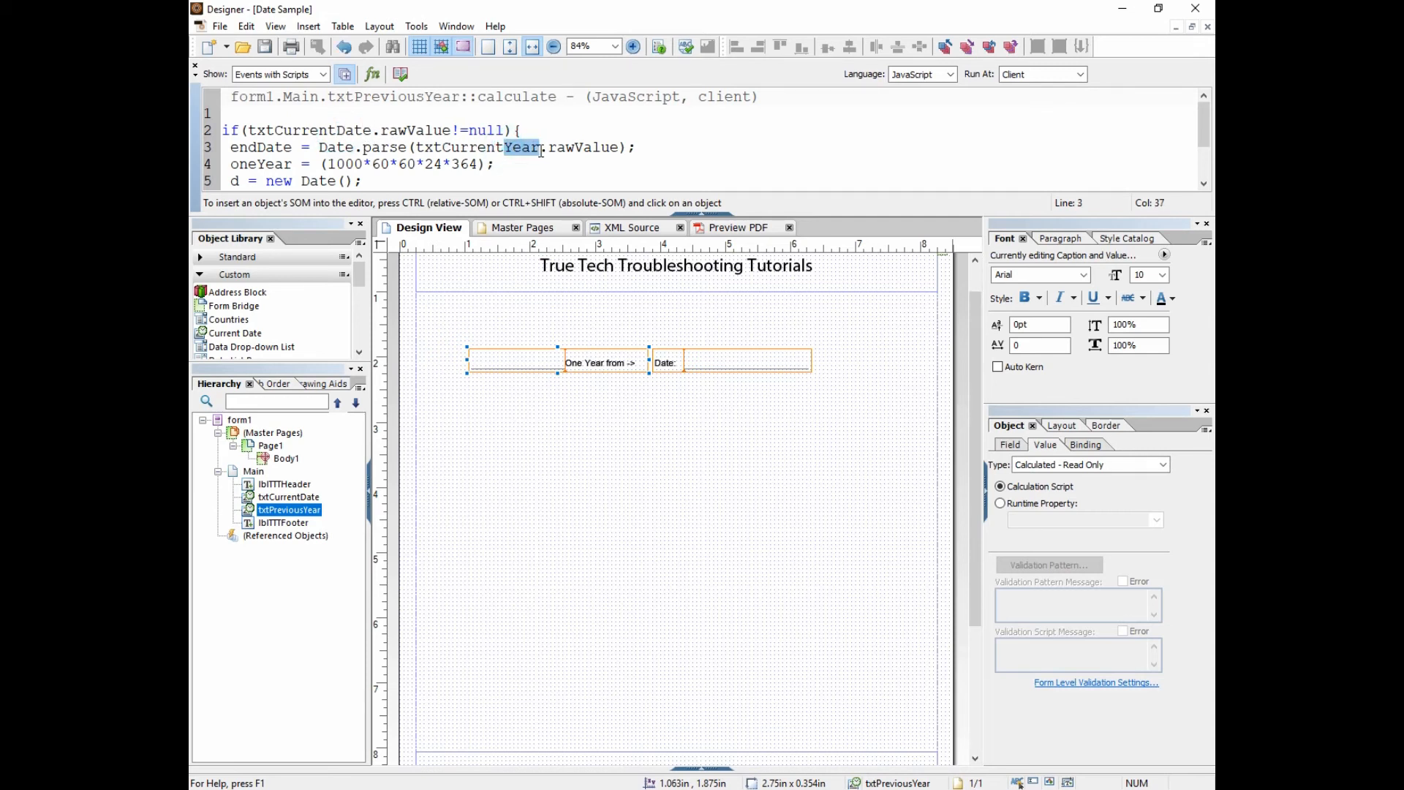
text(Date)
Step: Compare the script's txtCurrentDate references with the Date field's name and review the whole script in an enlarged editor
drag(539, 147, 457, 149)
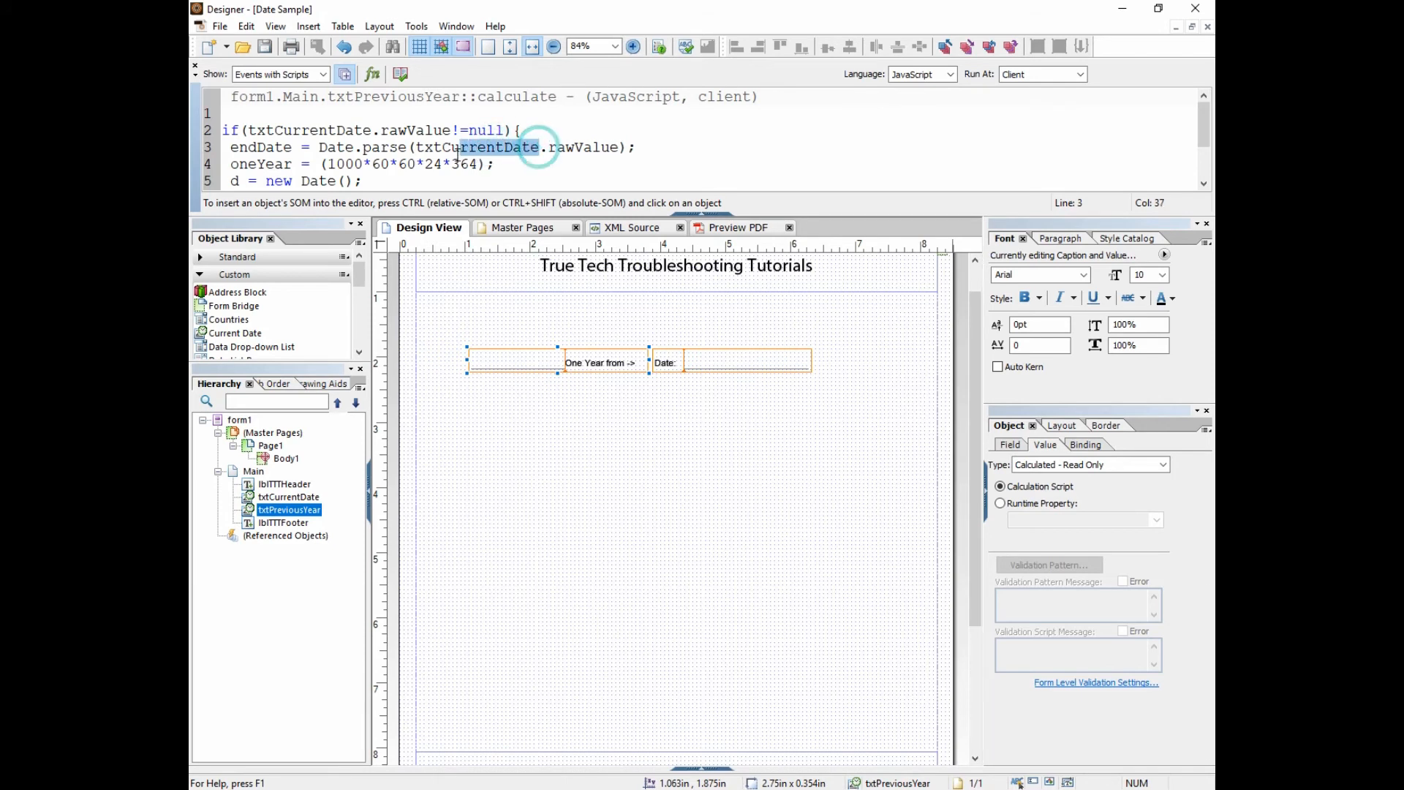
click(714, 365)
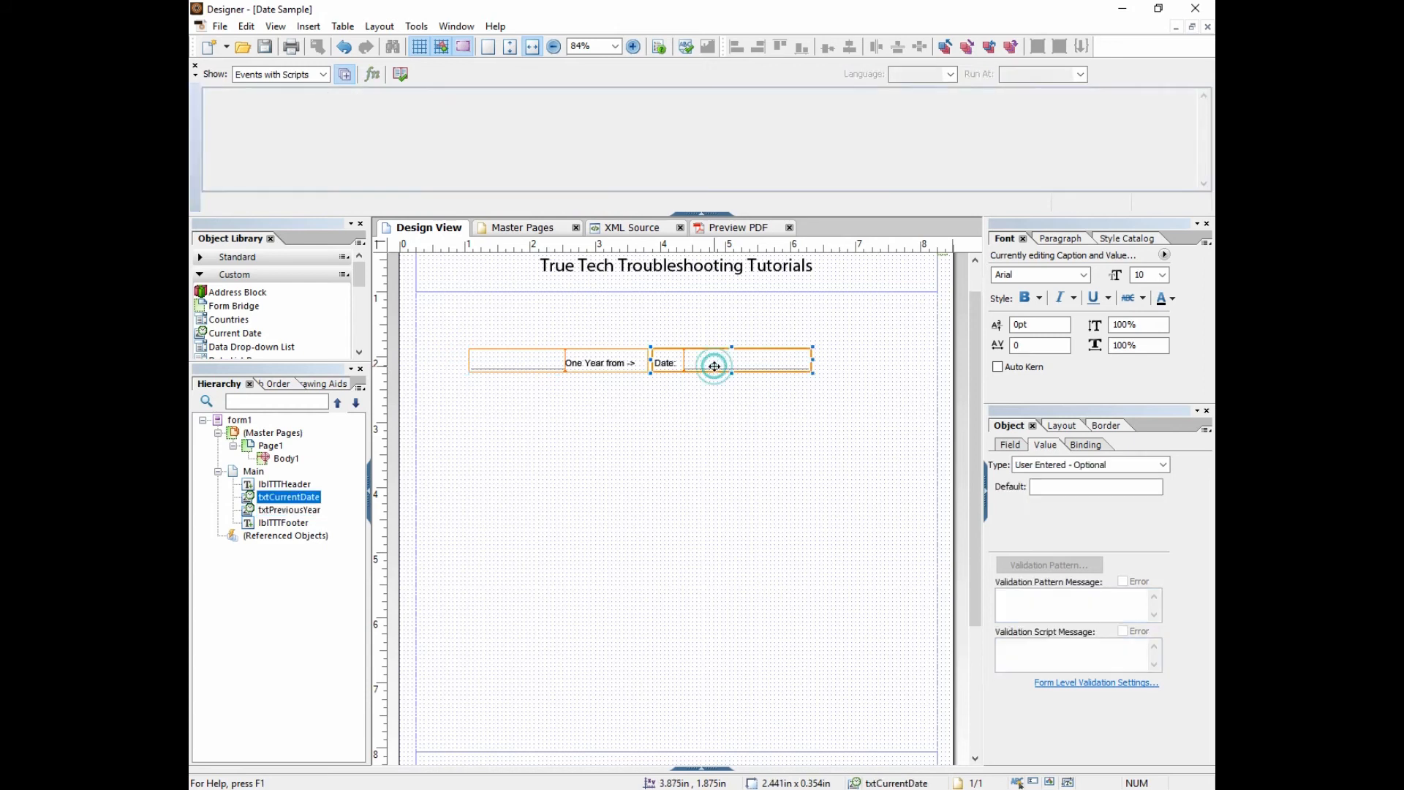
click(575, 362)
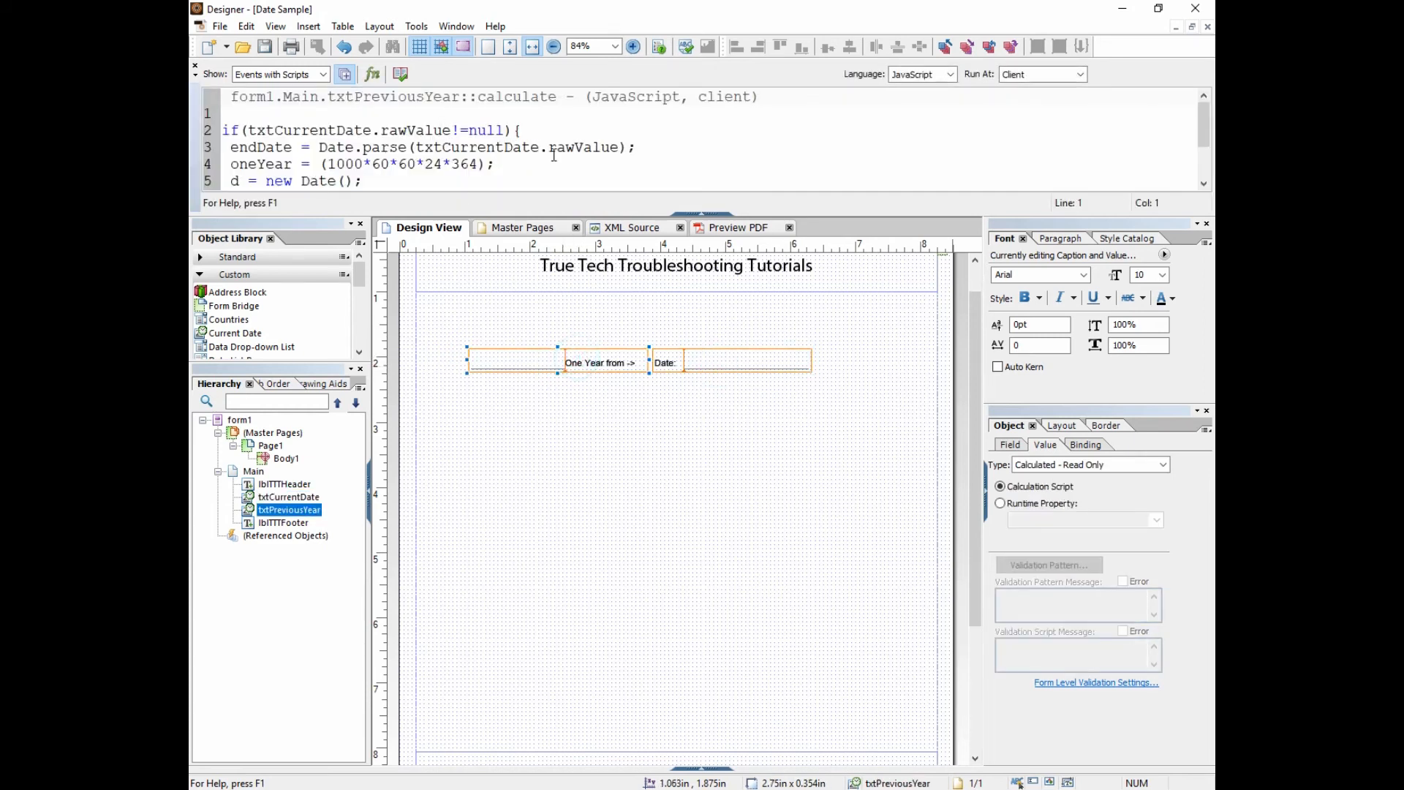
scroll(397, 168, down, 1)
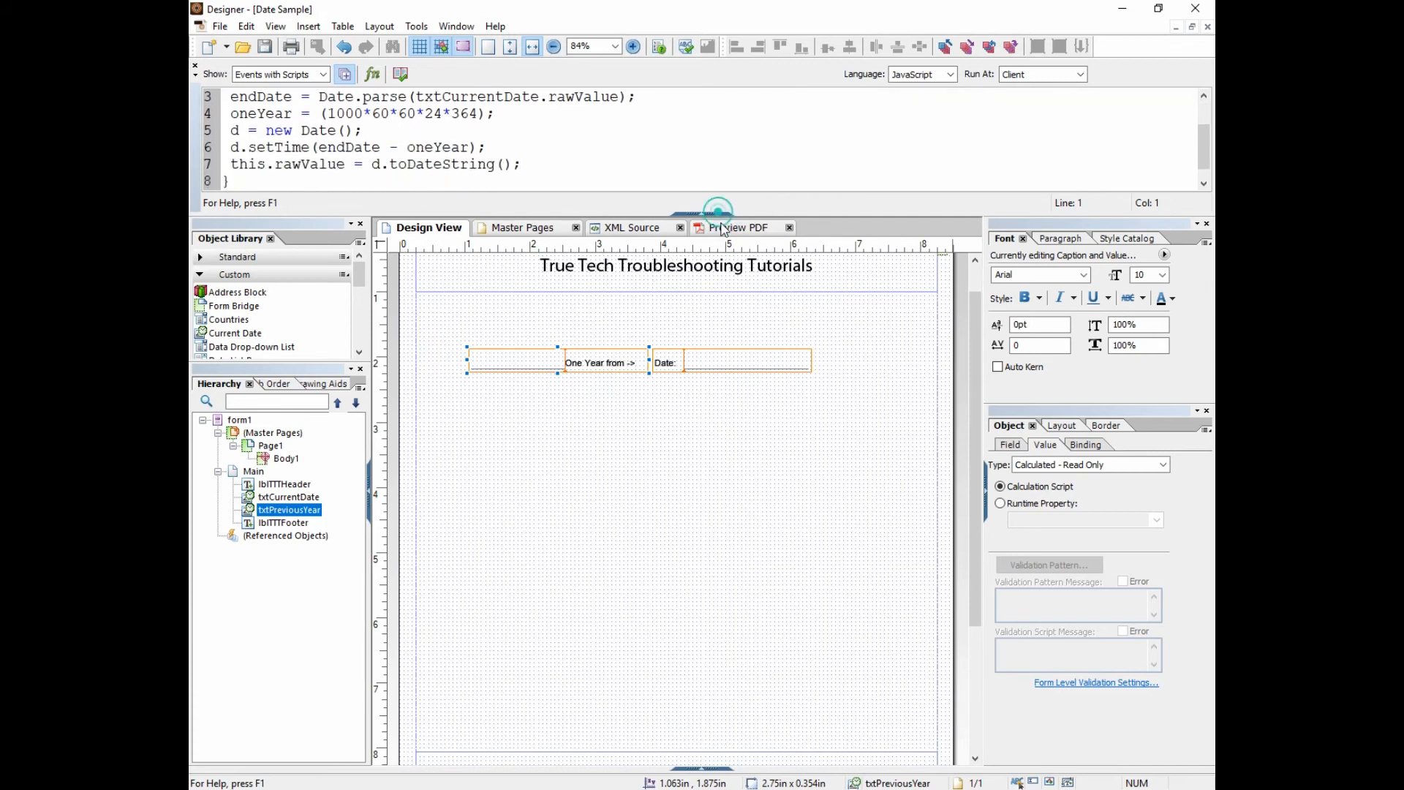
drag(846, 216, 860, 304)
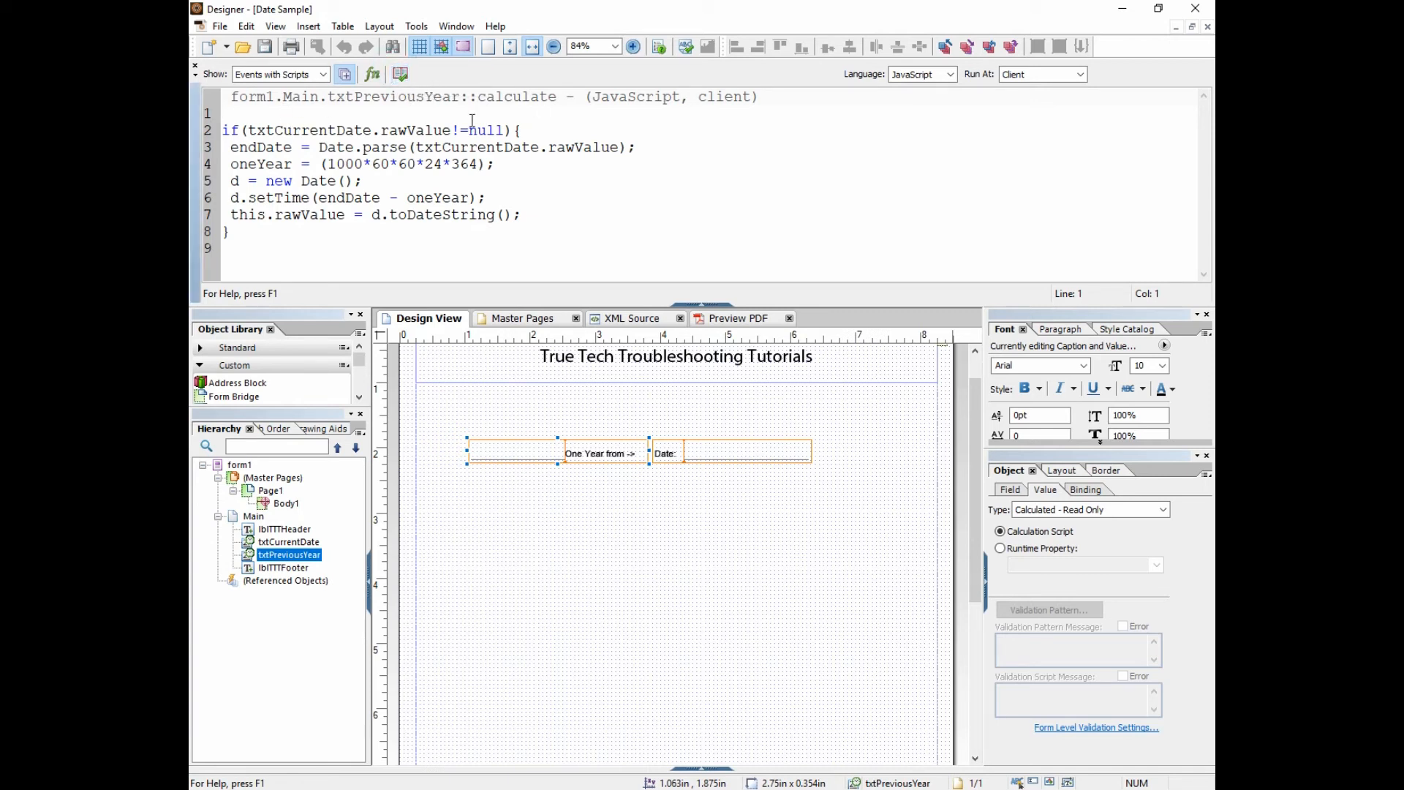
drag(372, 130, 248, 132)
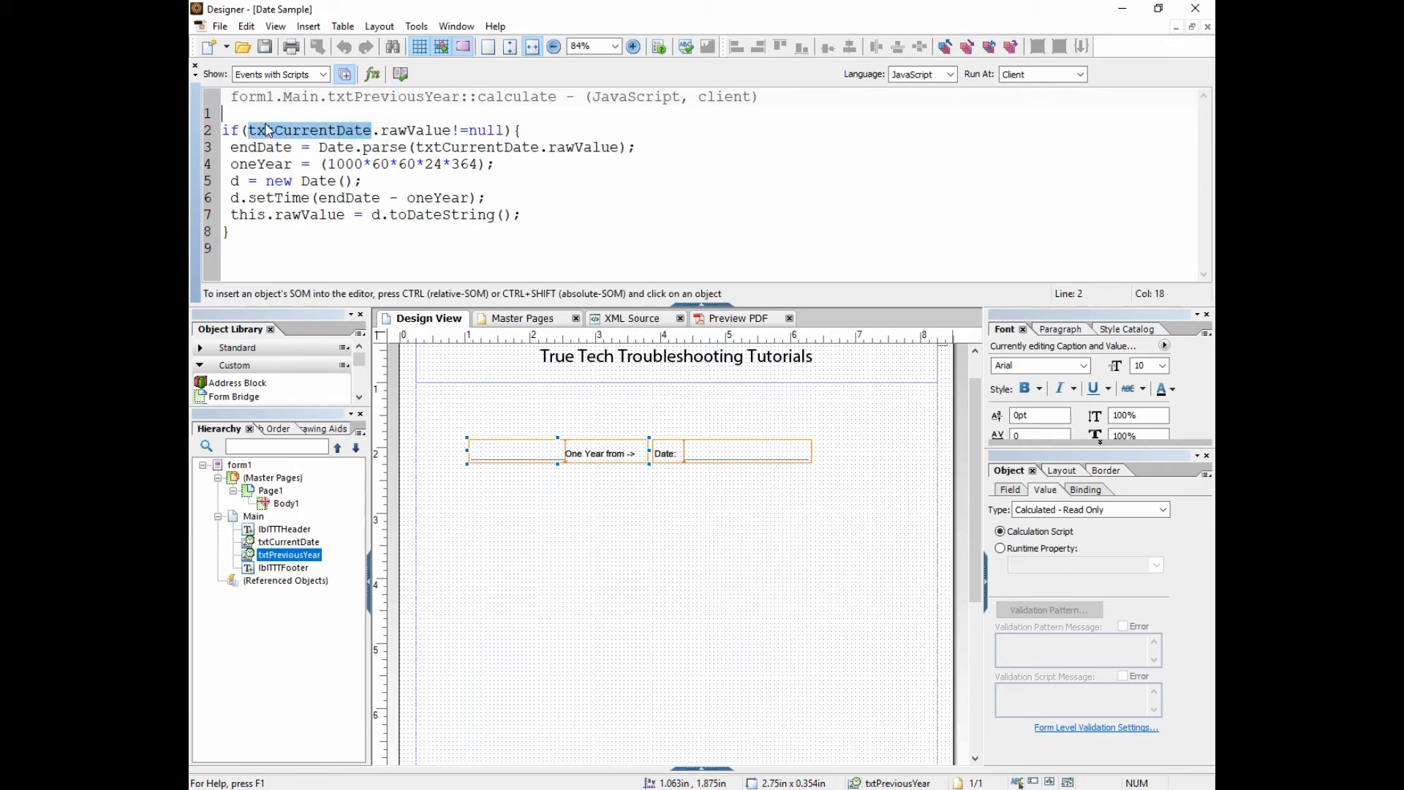
drag(372, 130, 342, 130)
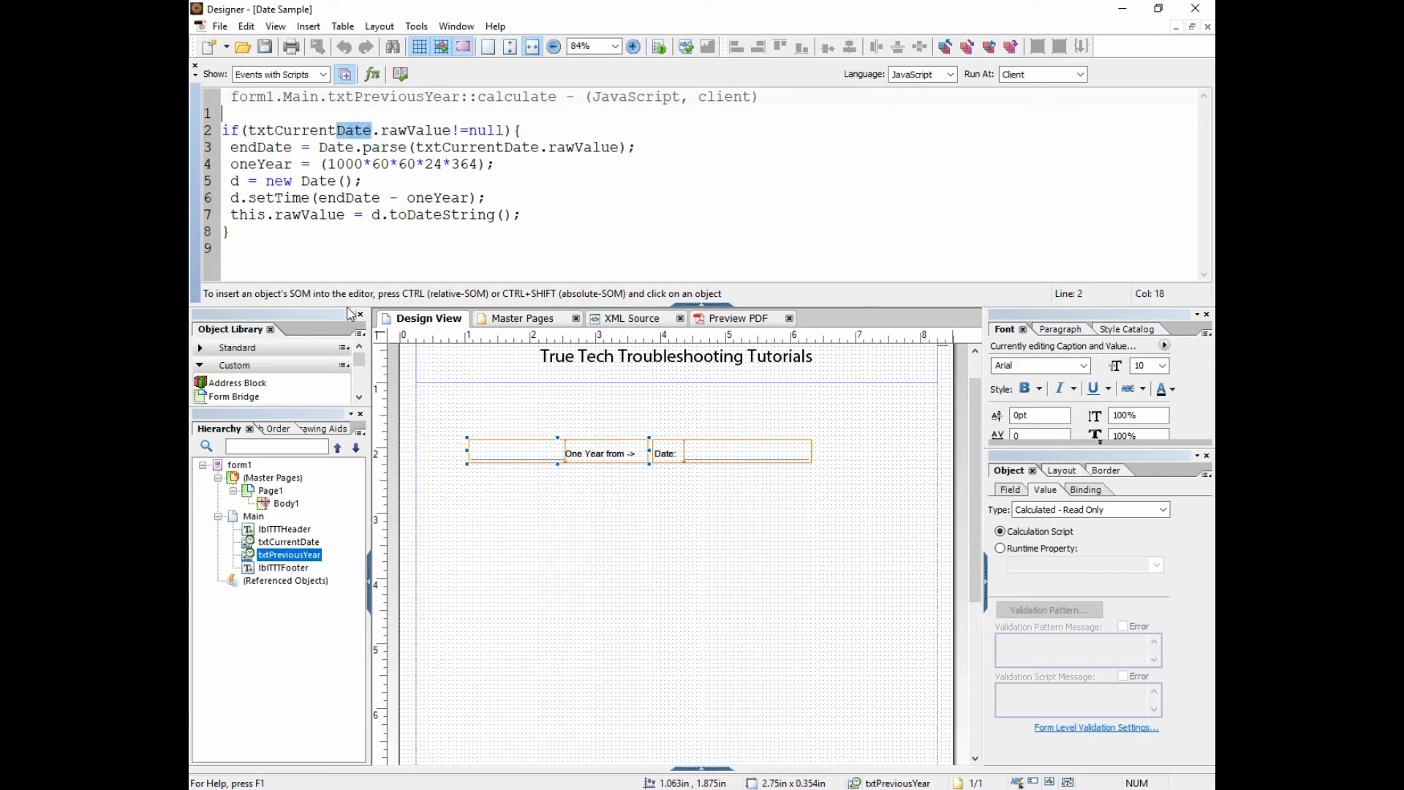
click(331, 231)
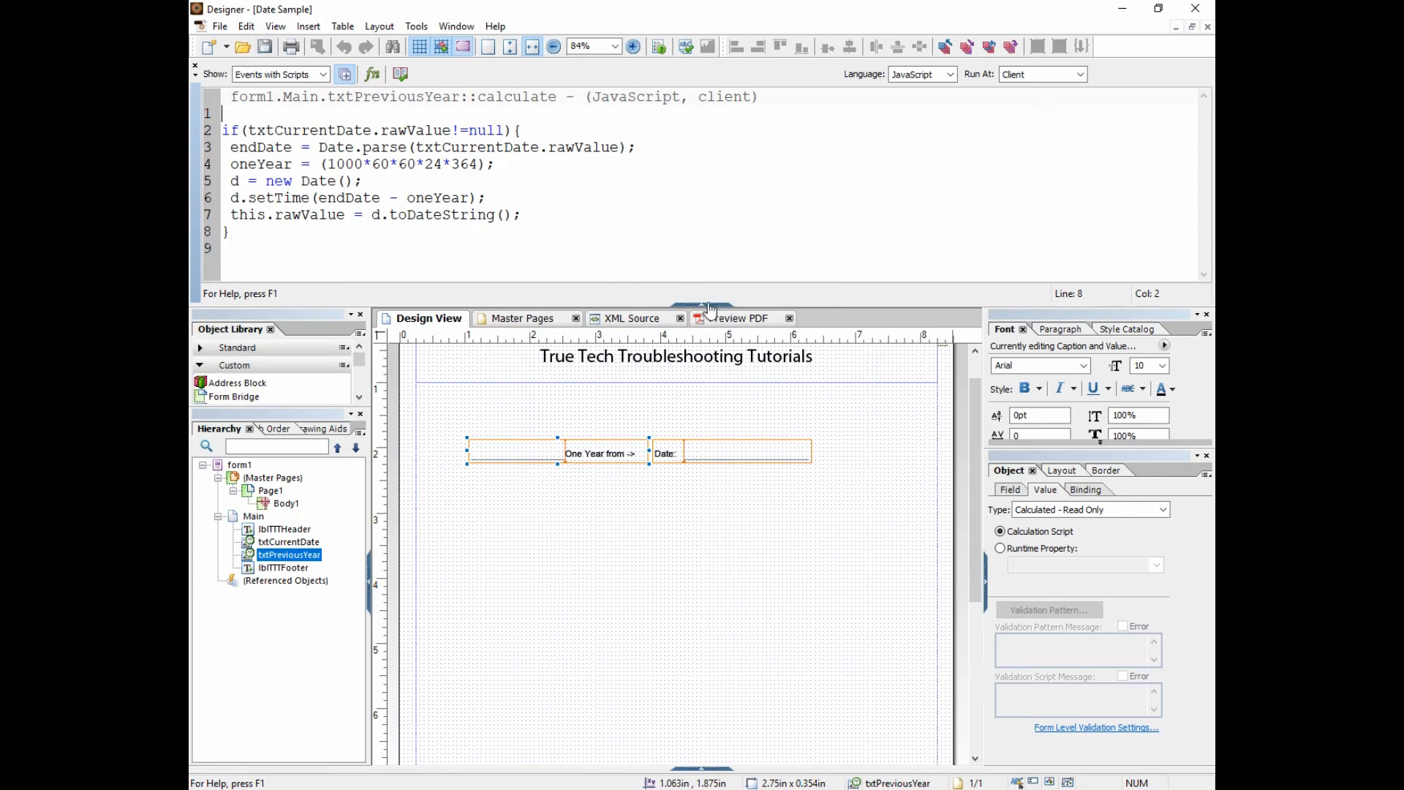
Step: Preview the PDF form and test the calculation by picking October 11, 2018 and October 3, 2018 in the Date field
click(737, 317)
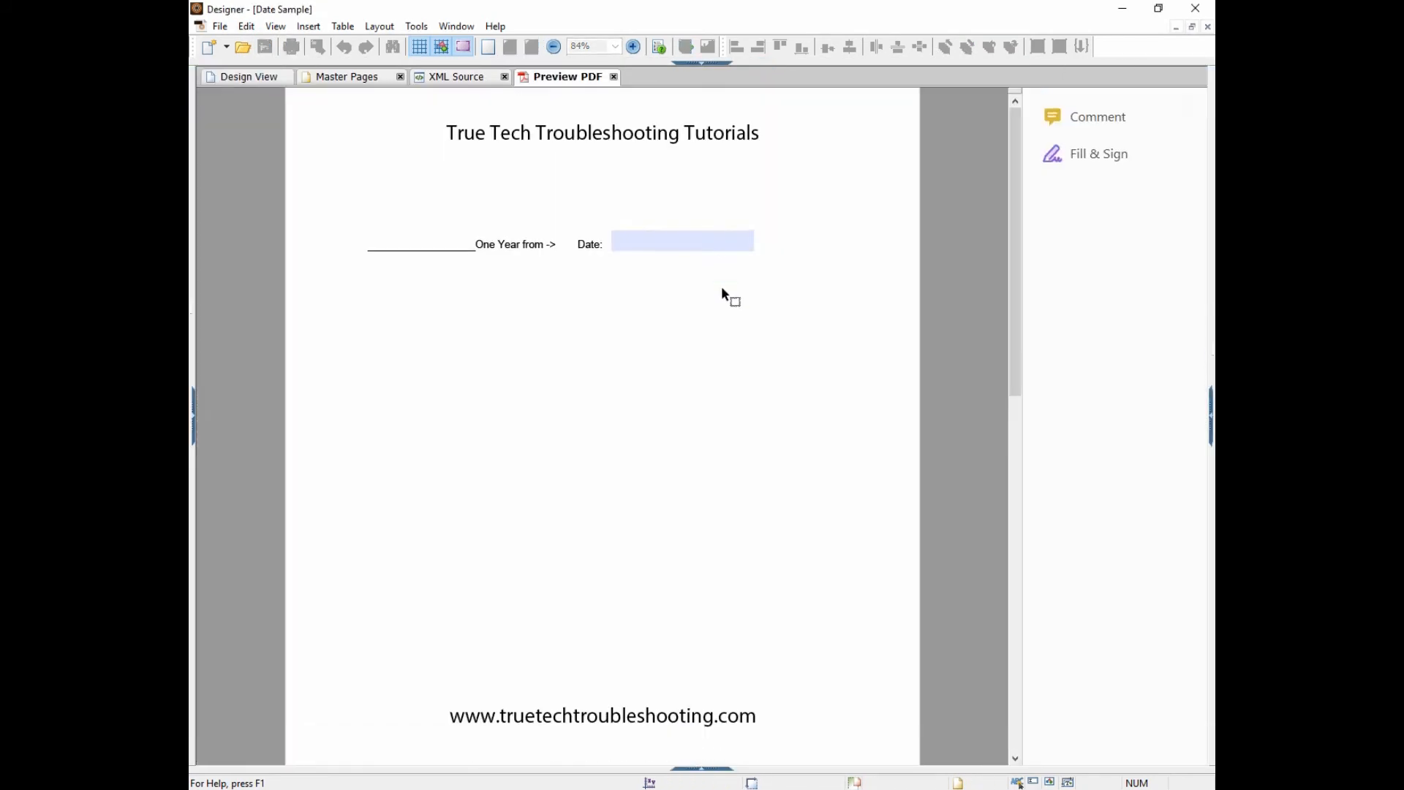
click(728, 244)
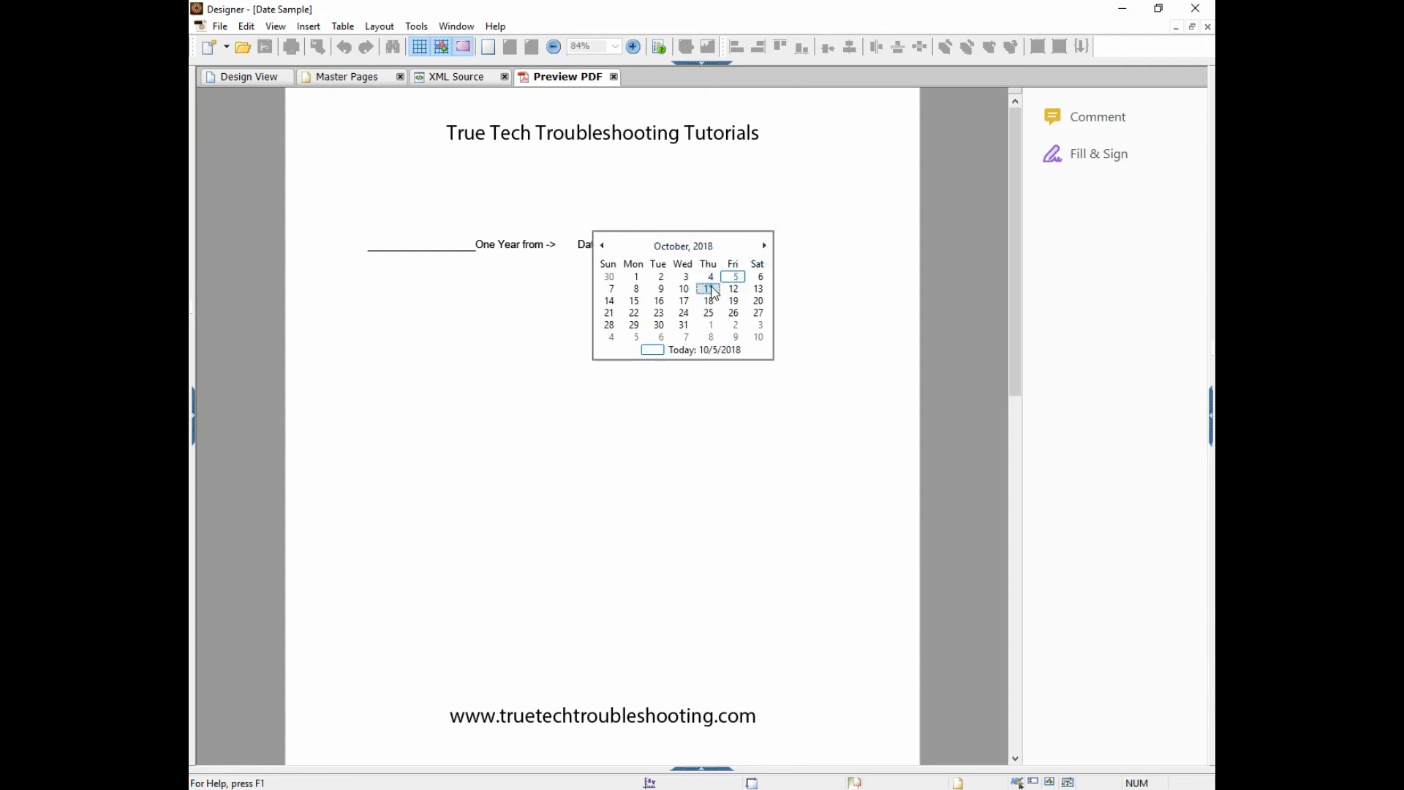
click(710, 288)
click(740, 241)
click(760, 241)
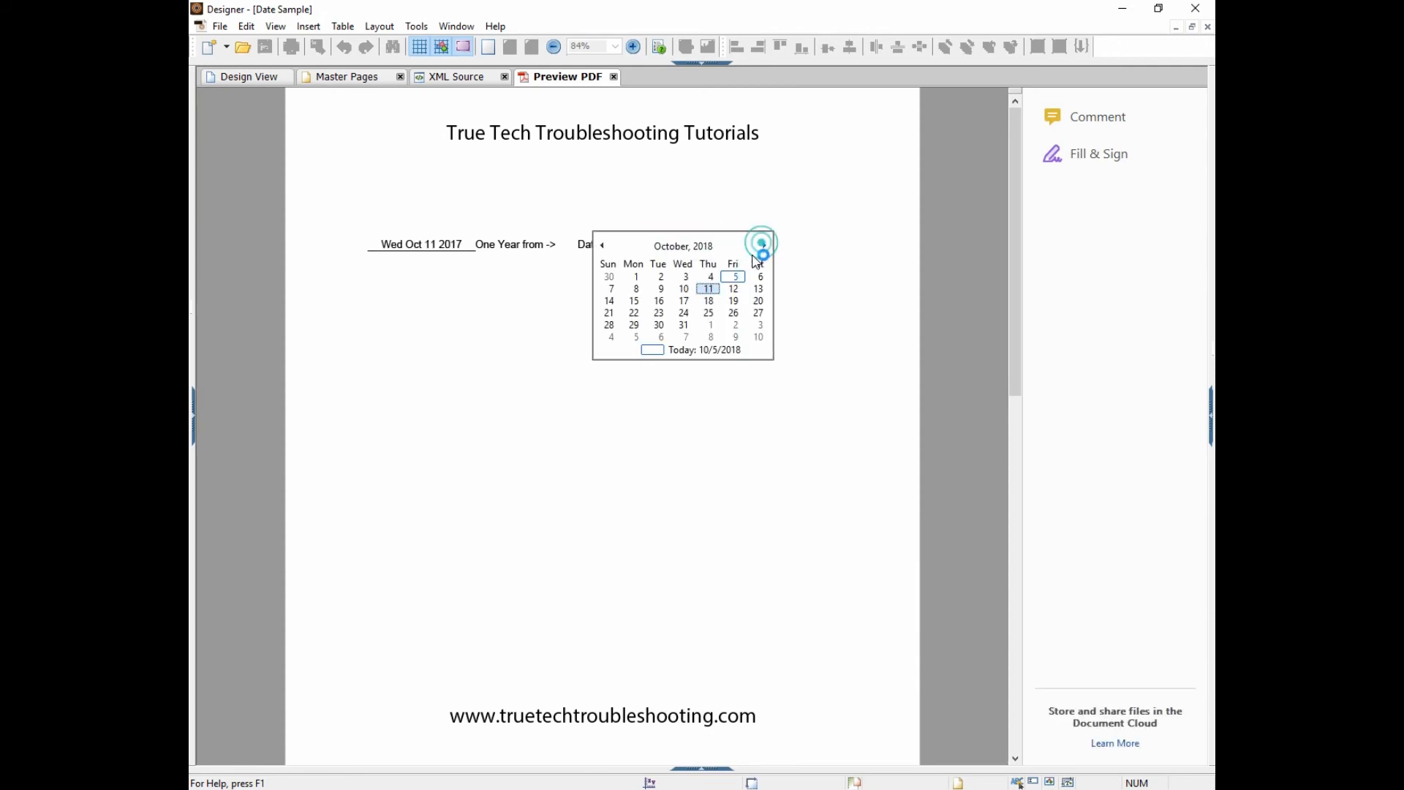
click(683, 272)
Step: Test the Date field with October 1, 2018 and October 5, 2018 and examine the calculated previous-year date
click(760, 241)
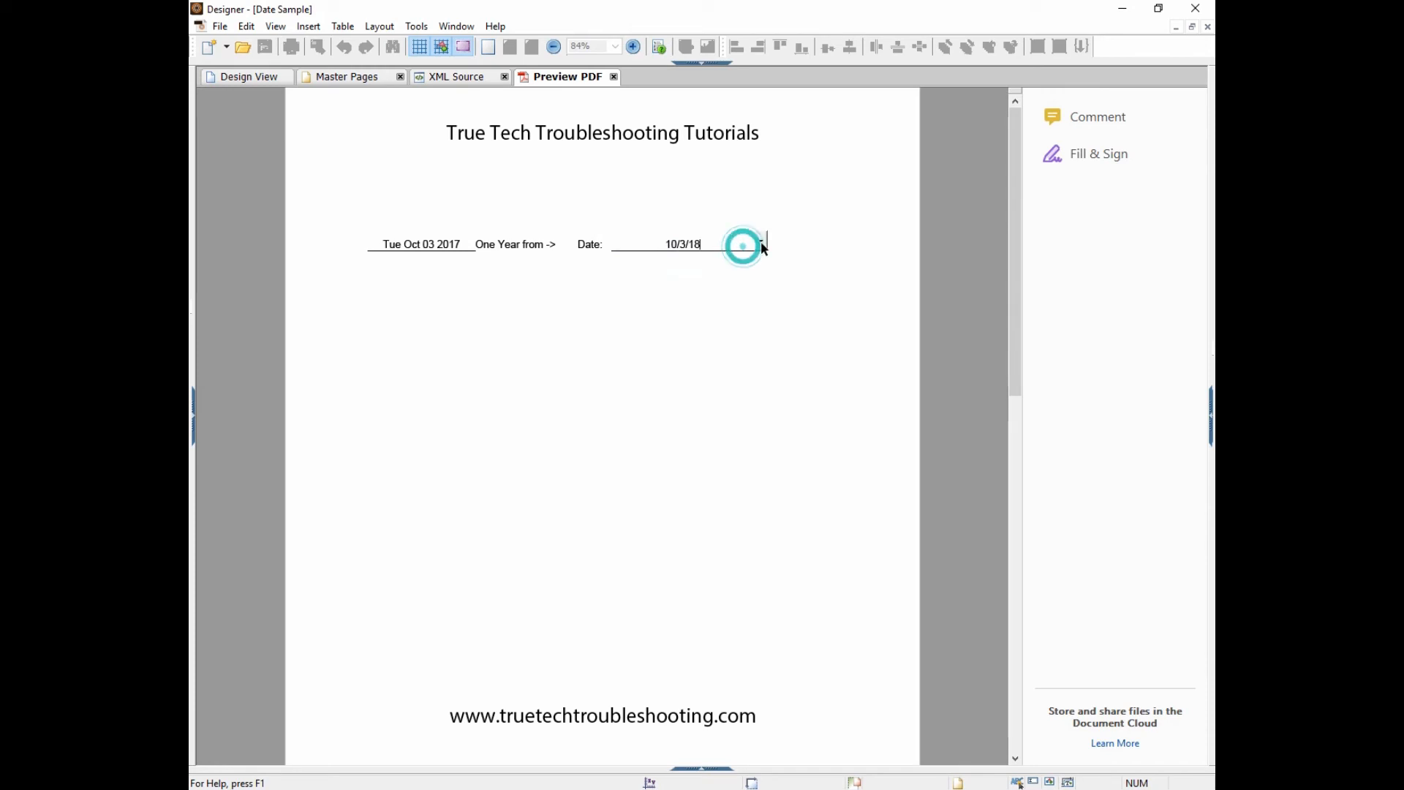
click(641, 272)
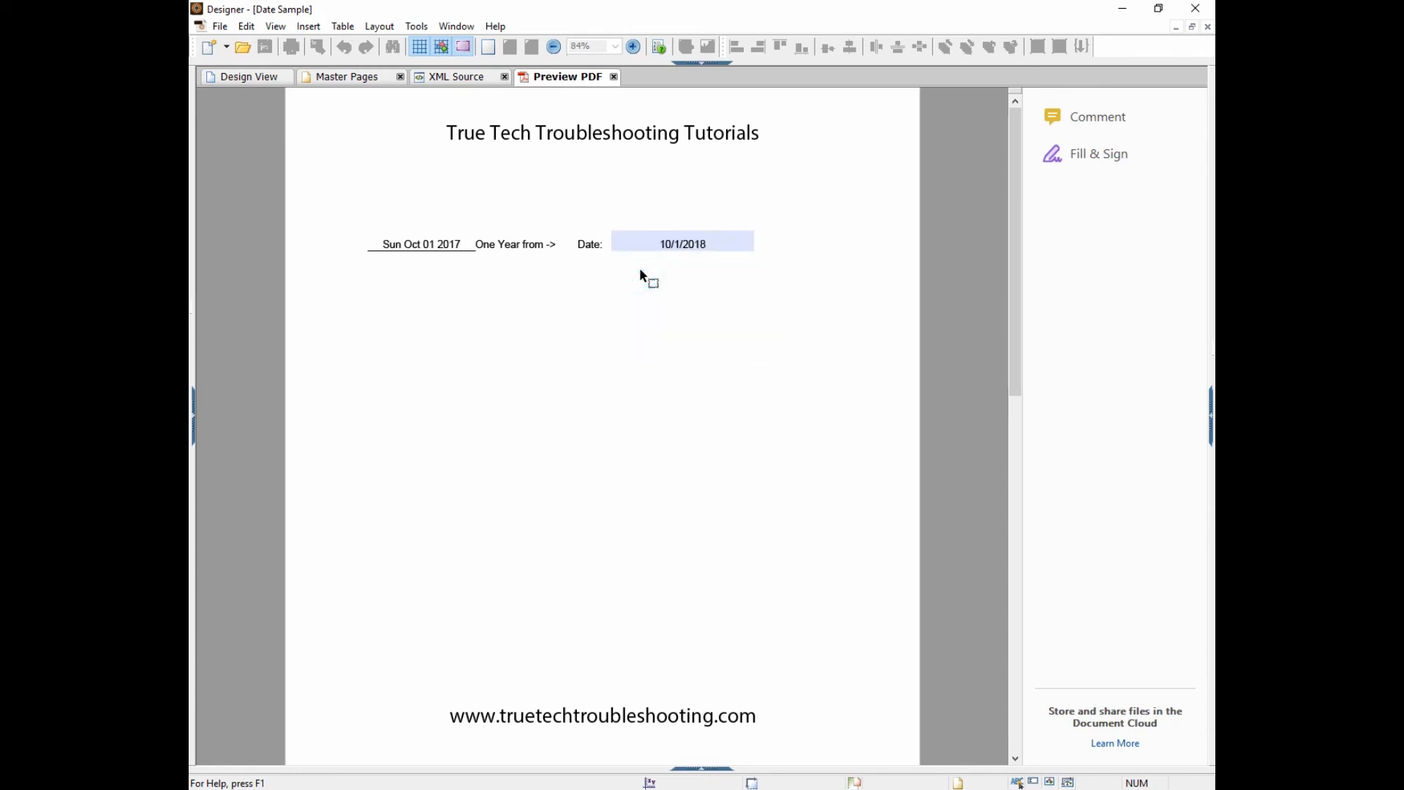
click(743, 238)
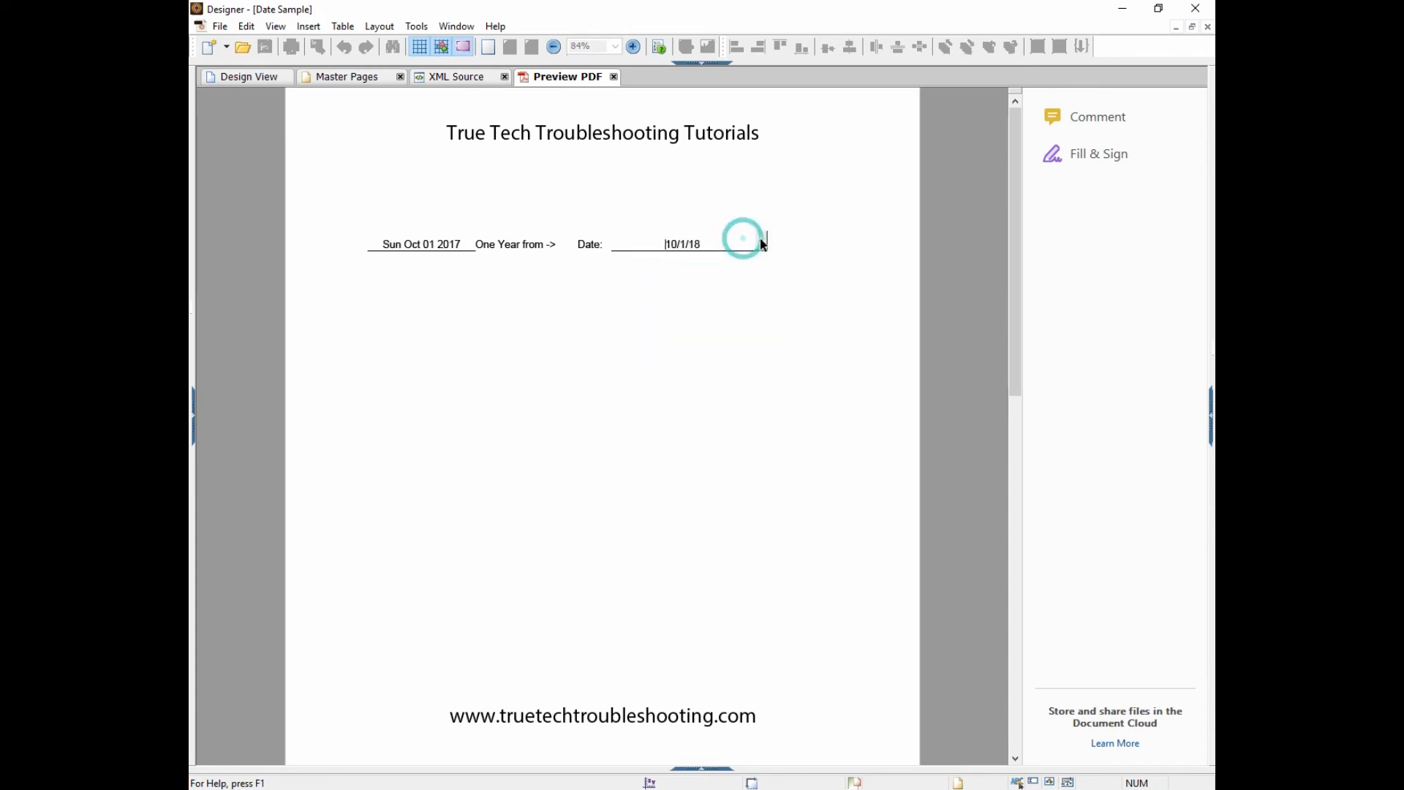
click(730, 274)
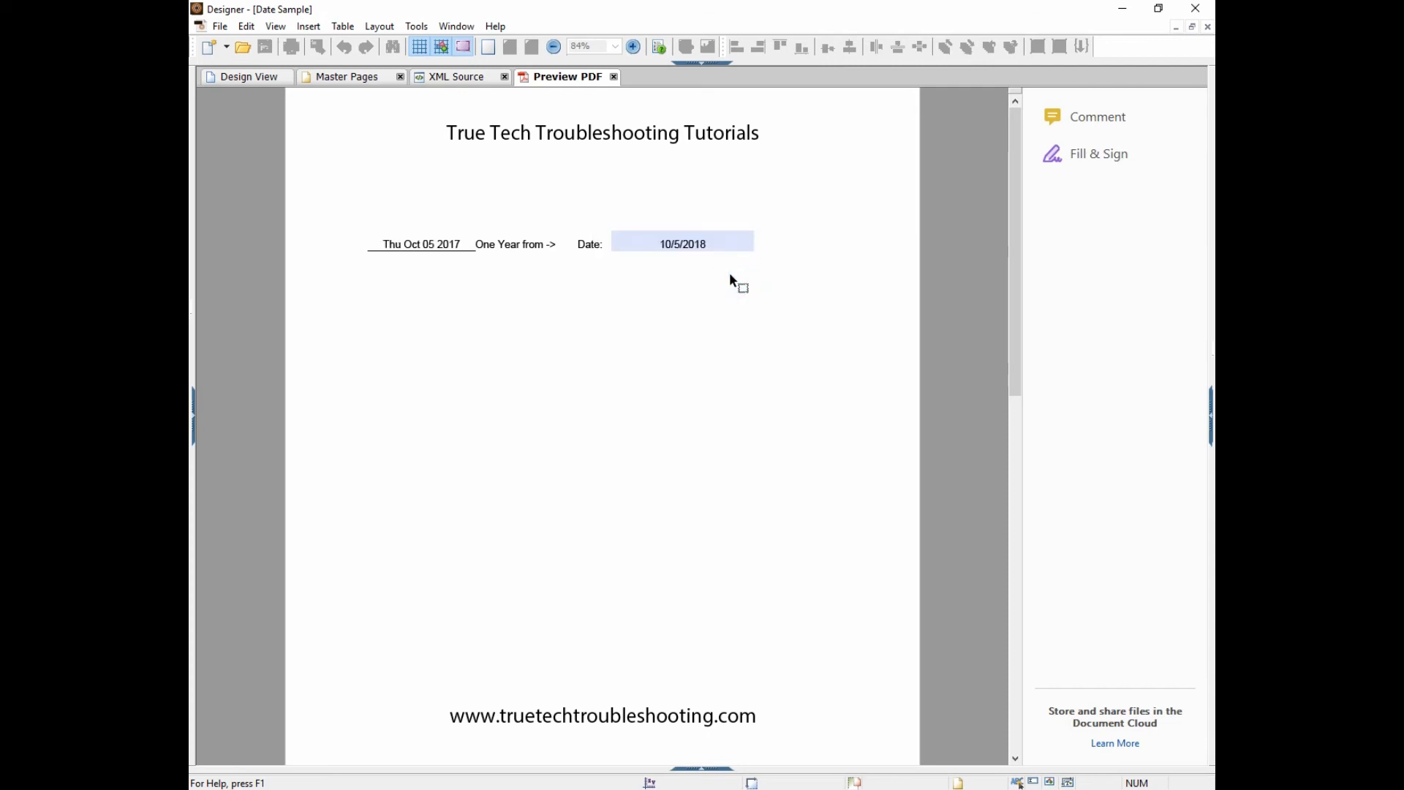
drag(385, 246, 480, 277)
click(531, 317)
Step: Return to the form's design view, widen the page area and expand the Standard object library
click(248, 76)
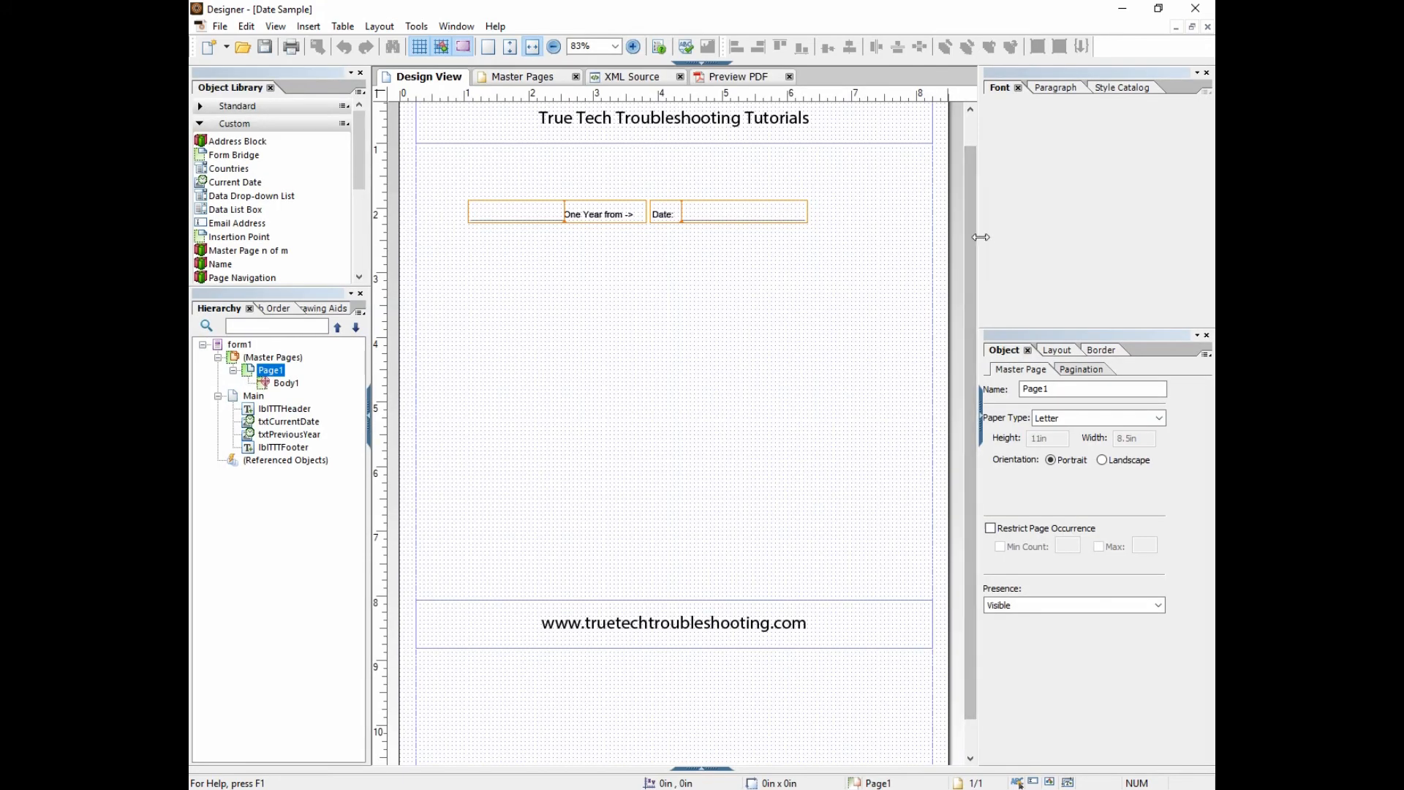
drag(982, 237, 997, 237)
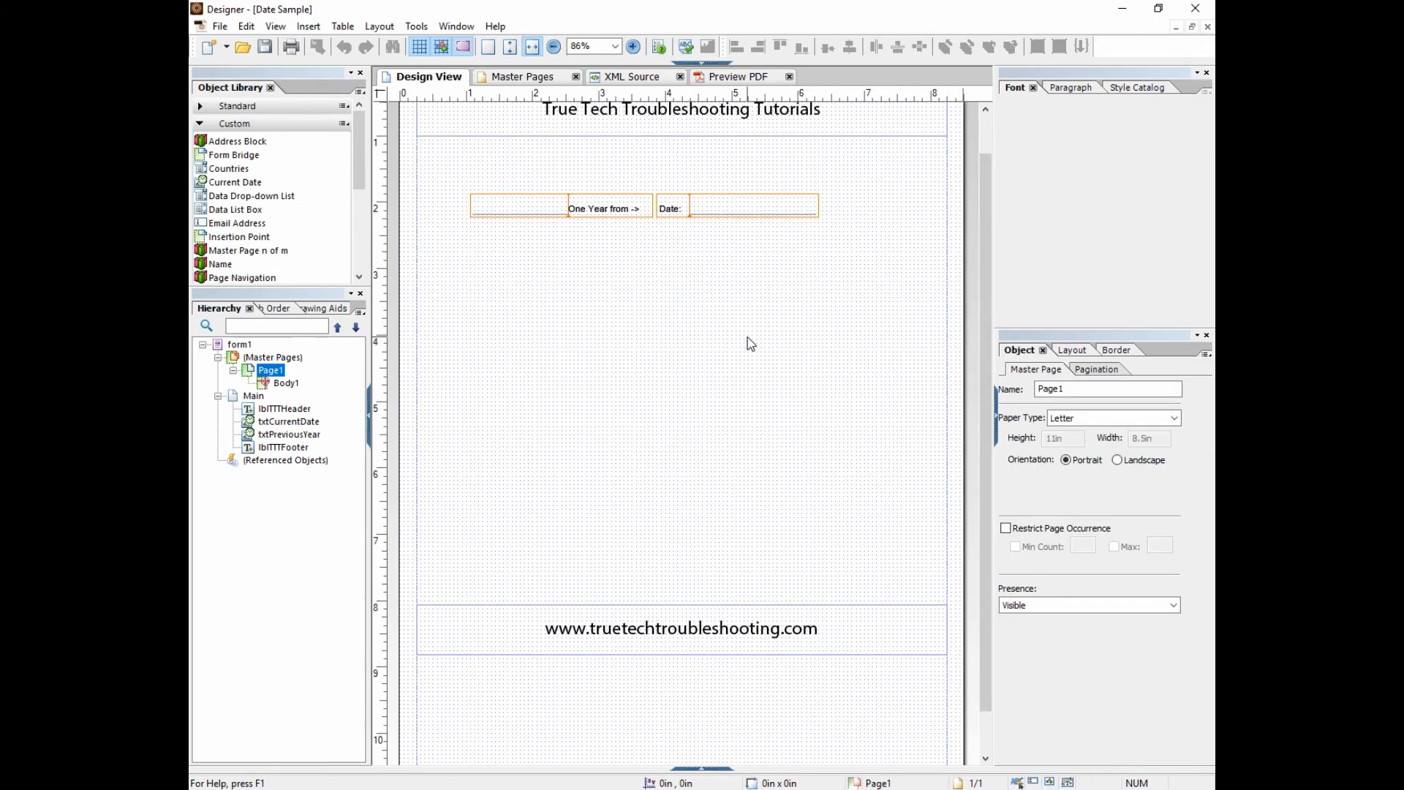
drag(986, 186, 988, 125)
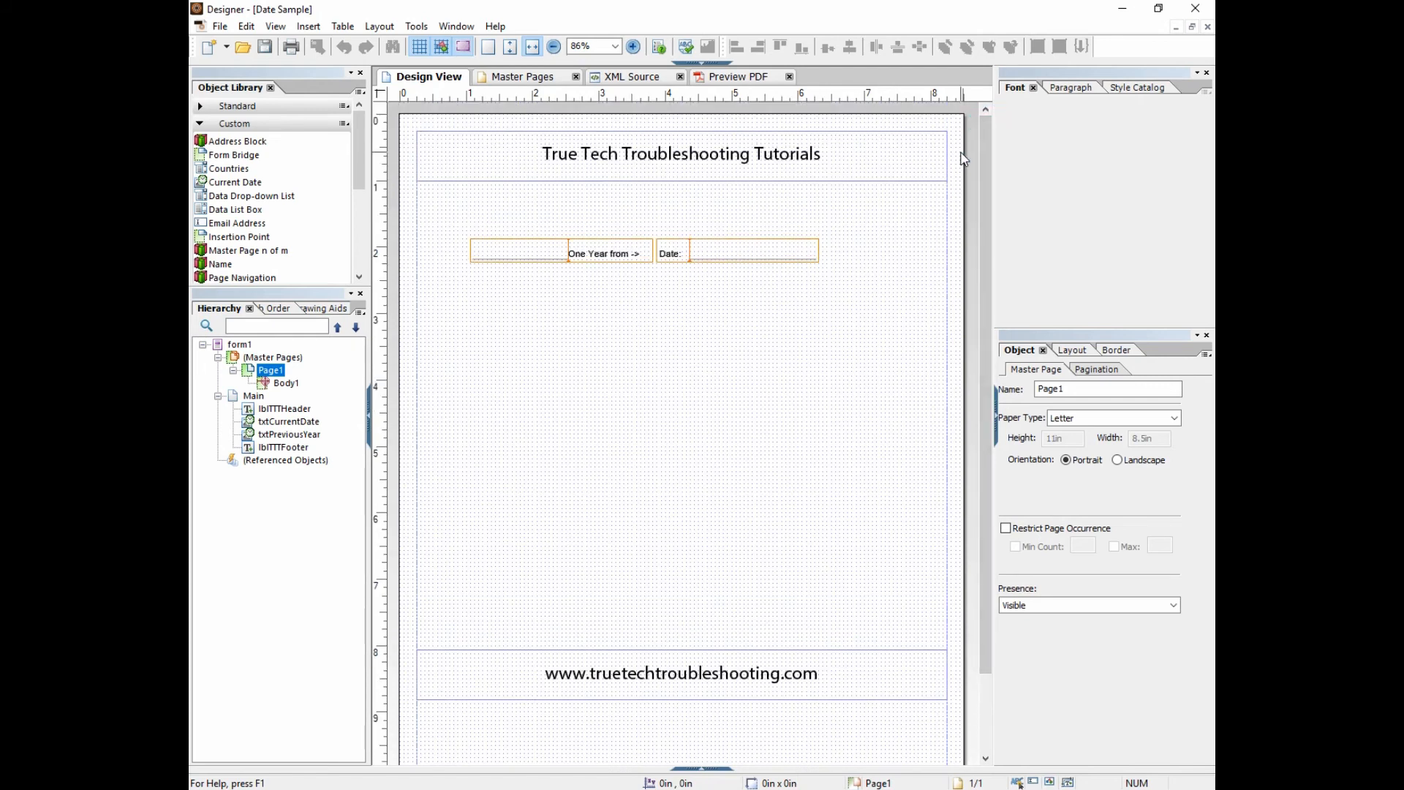
click(201, 110)
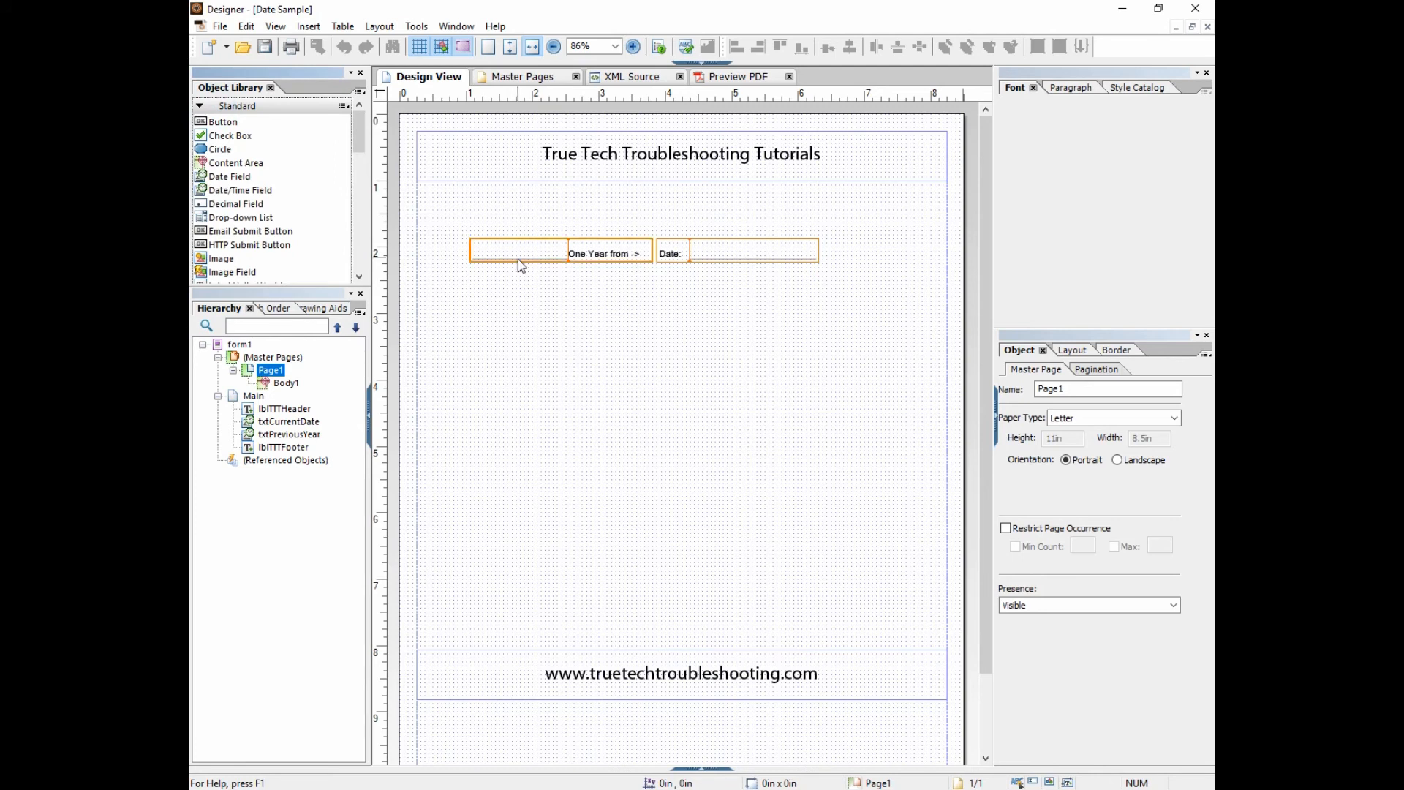
Step: Delete the "One Year from ->" field and move the Date field to about 2.625 in, 1.875 in
drag(461, 229, 840, 284)
click(665, 338)
click(577, 244)
key(Delete)
drag(739, 251, 656, 259)
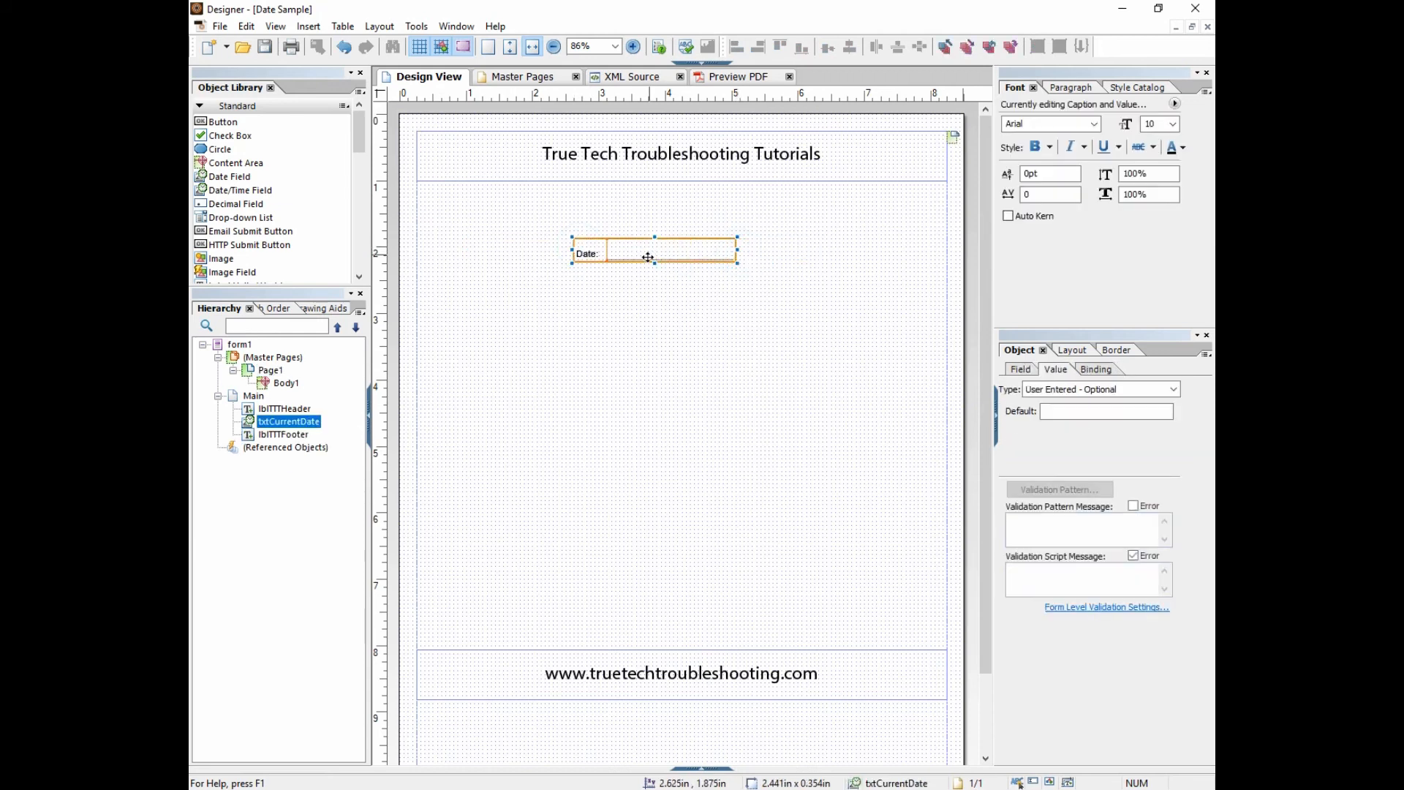
Step: Place a second Date Field below the first, matching the left edges and caption widths of both fields
drag(223, 177, 520, 293)
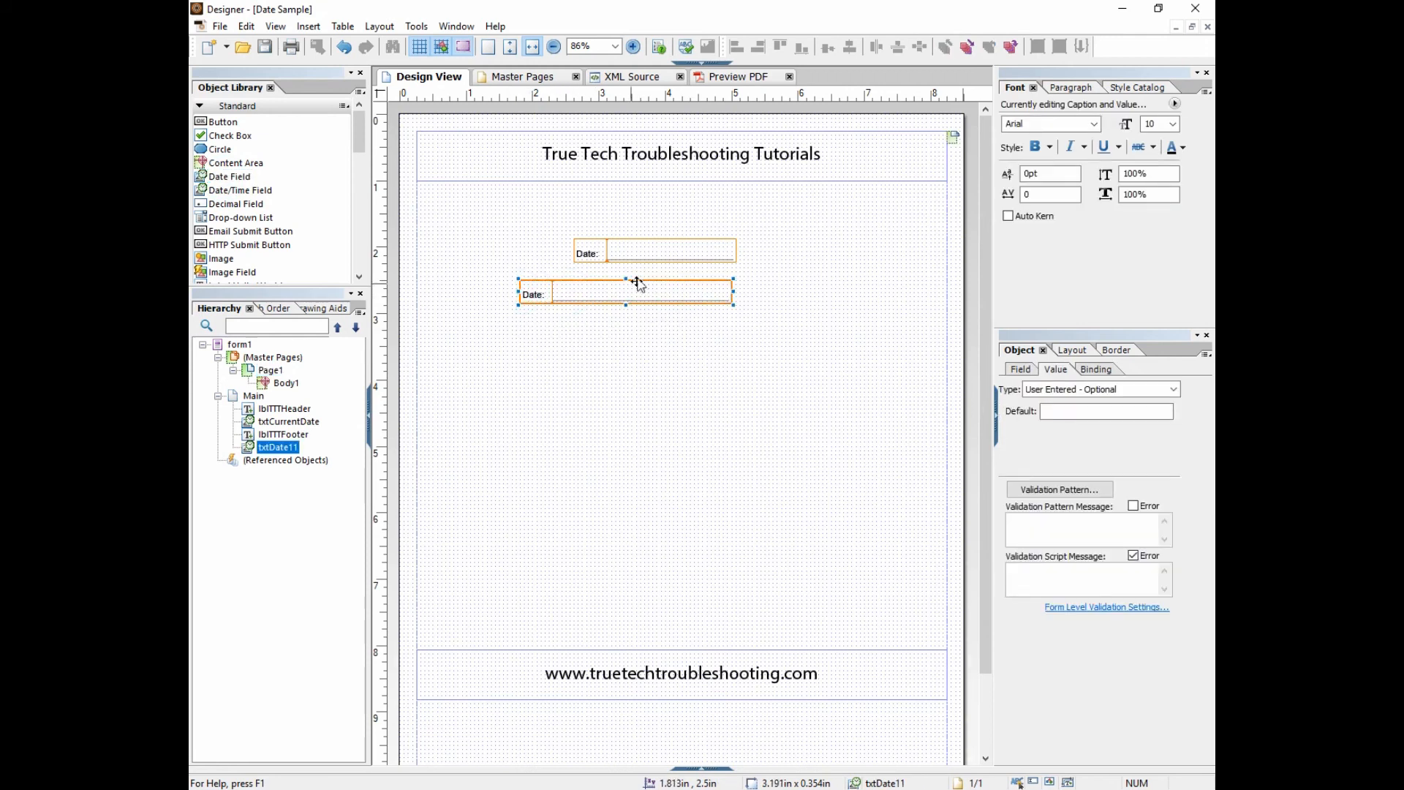
click(569, 255)
drag(571, 252, 599, 252)
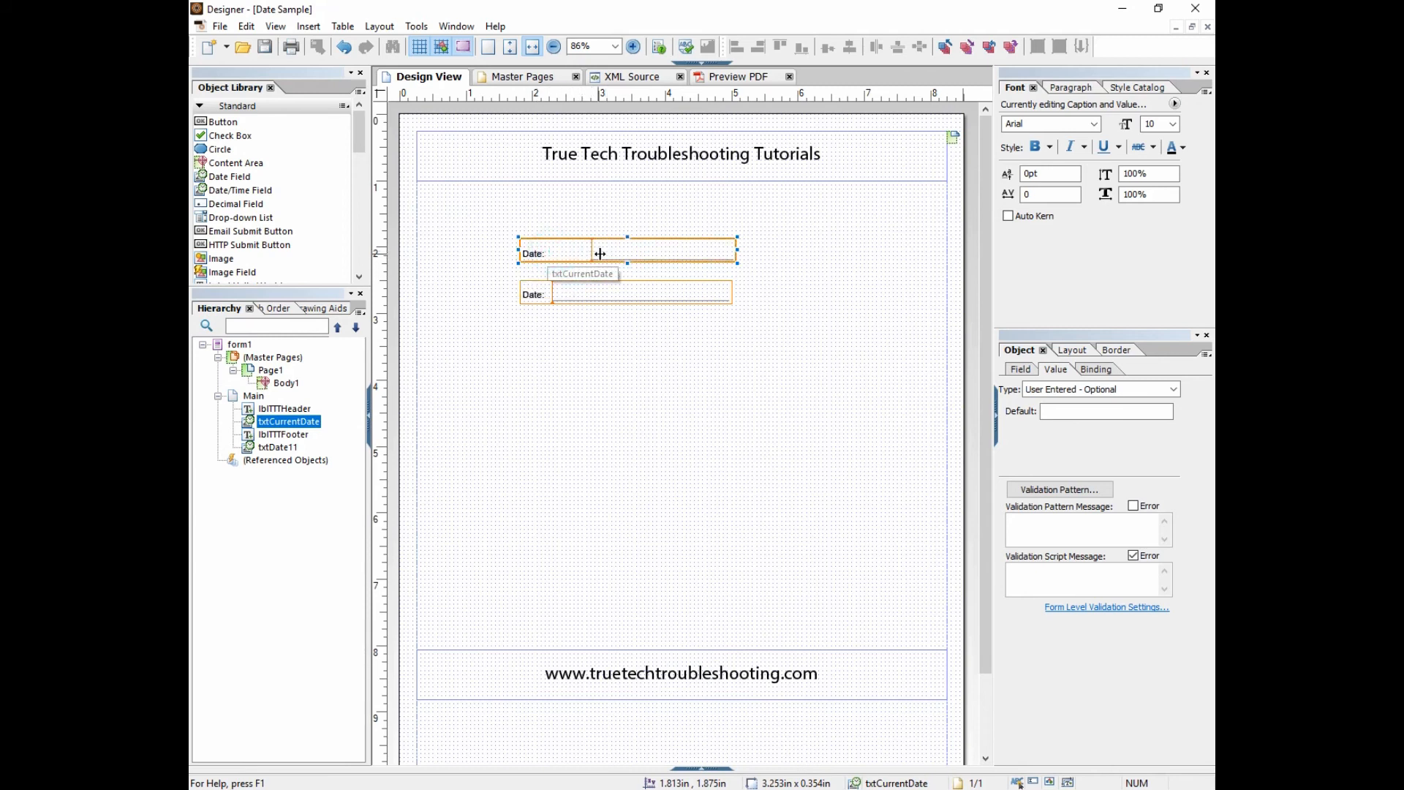
drag(553, 296, 601, 299)
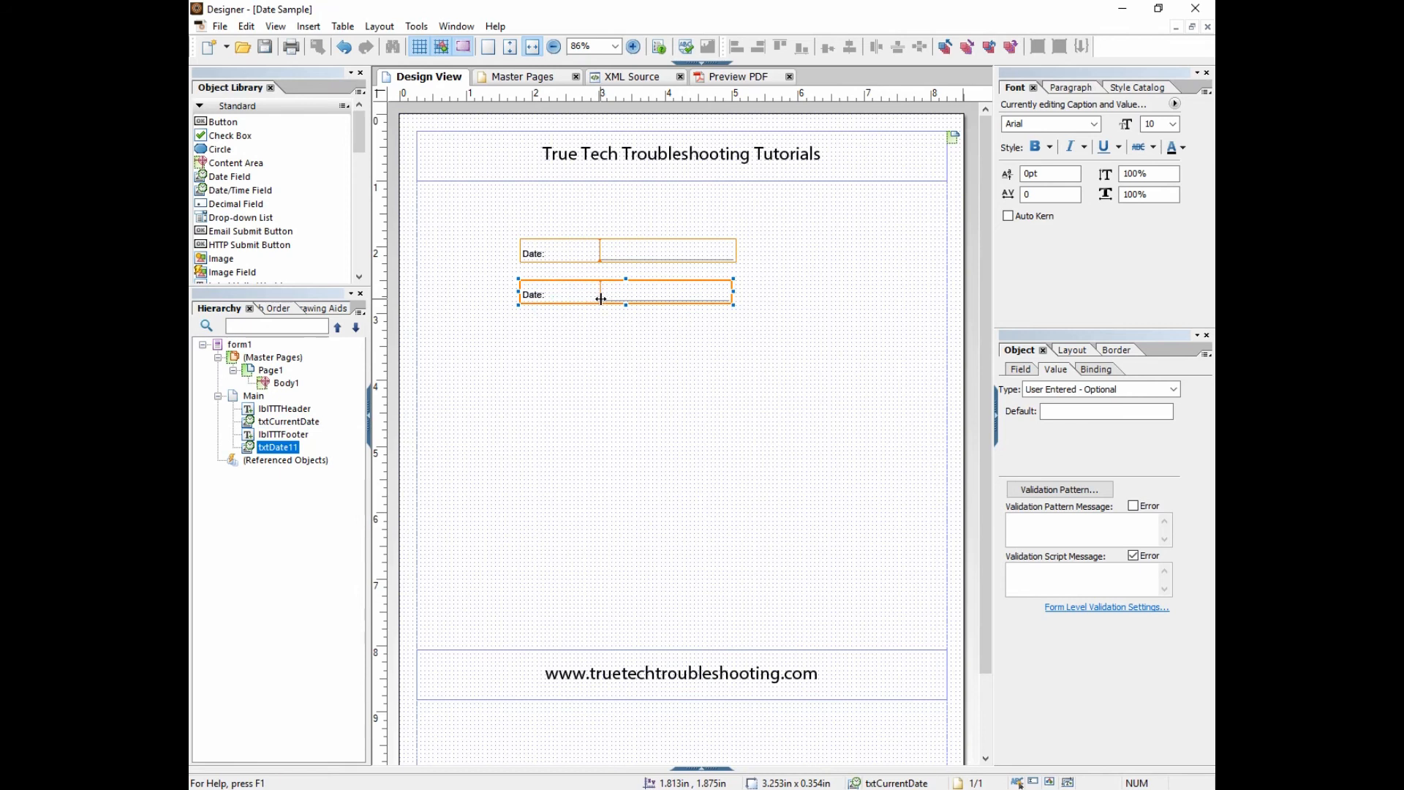
Step: Caption the upper field "Date w/Validation" and the lower one "Date no validation", and widen the lower field to match the upper
click(670, 250)
click(1020, 371)
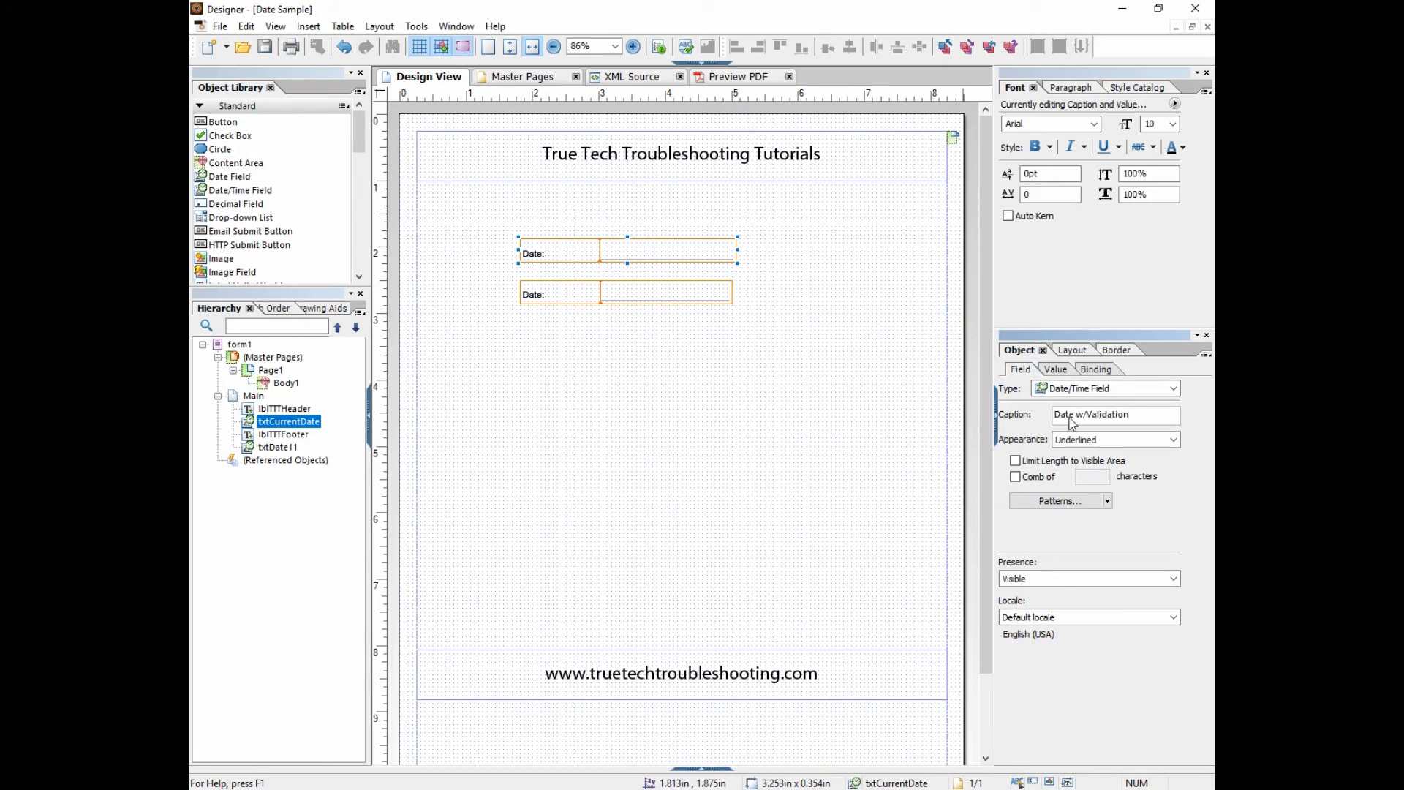
click(668, 292)
click(1079, 421)
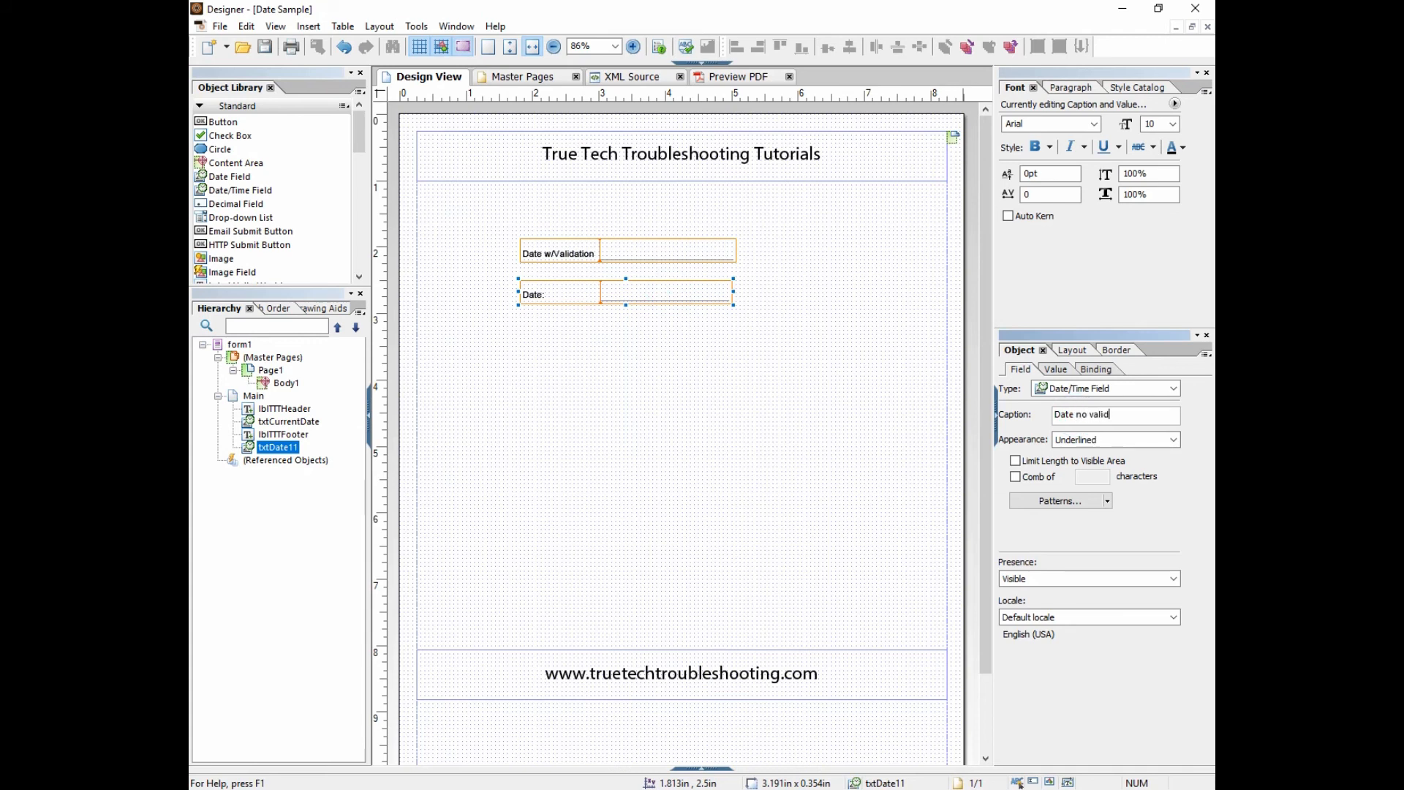
text(n)
drag(714, 288, 716, 293)
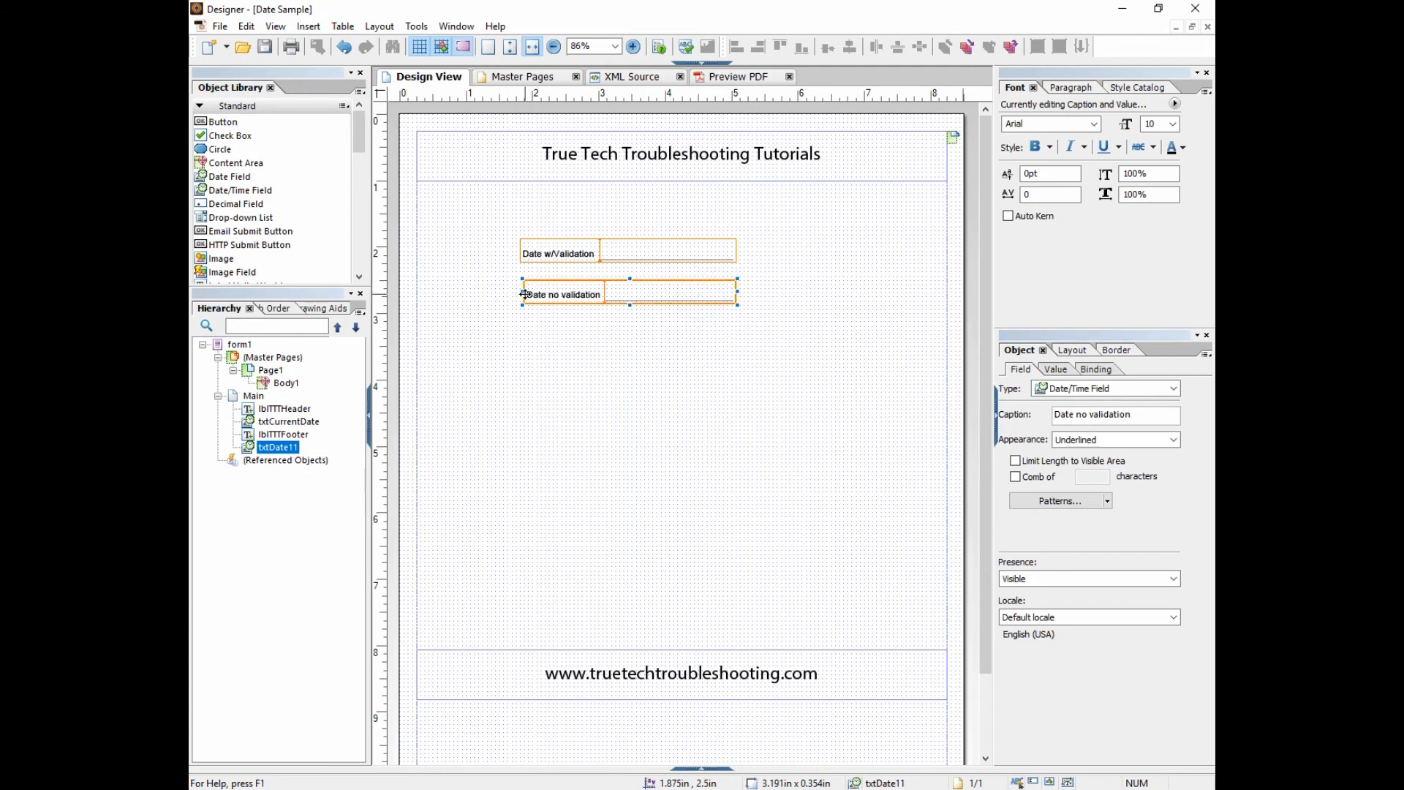
drag(527, 296, 518, 294)
Step: Give the Date w/Validation field the validation pattern date{M/D/YYYY} and treat pattern mismatches as errors
click(531, 256)
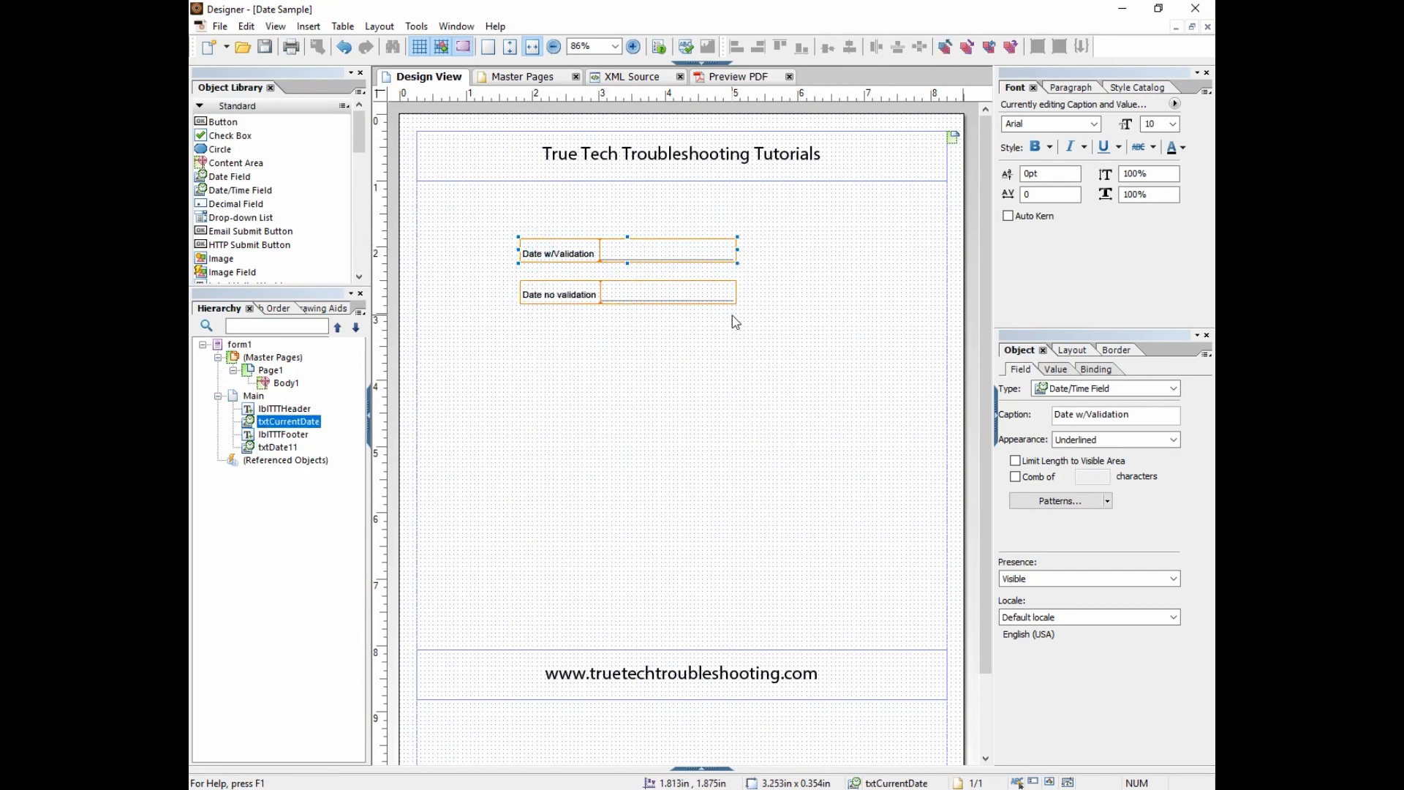
click(1057, 371)
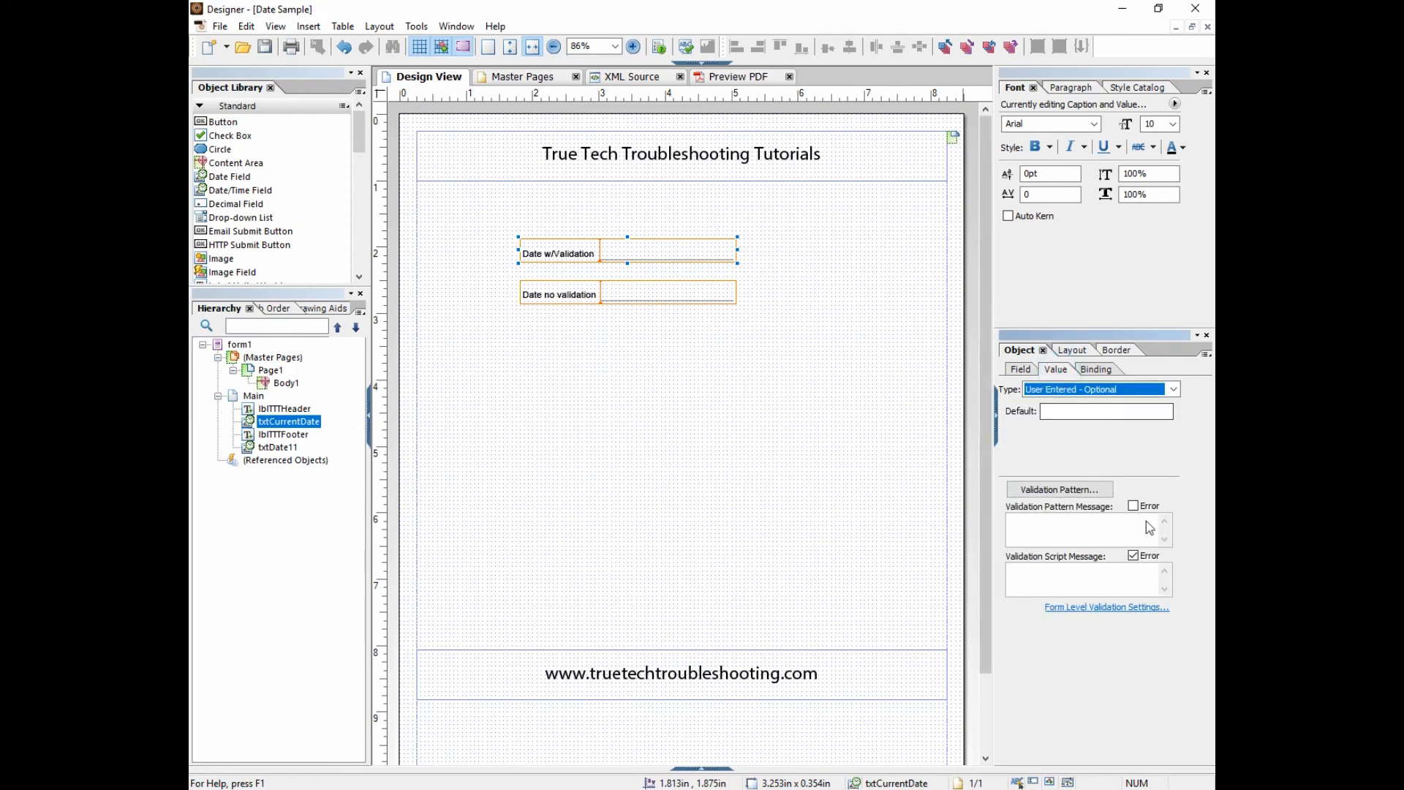
click(1068, 492)
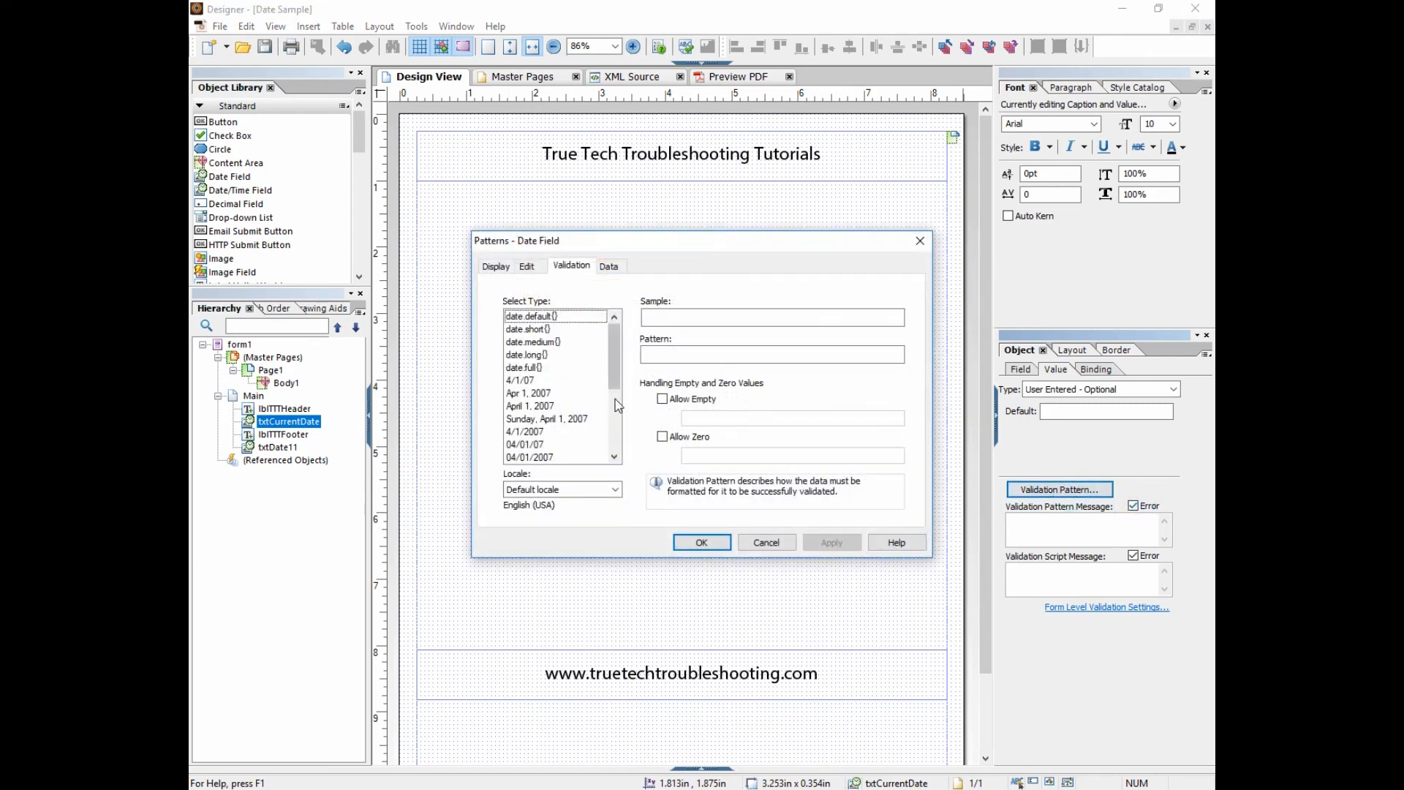
drag(611, 366, 616, 391)
click(525, 393)
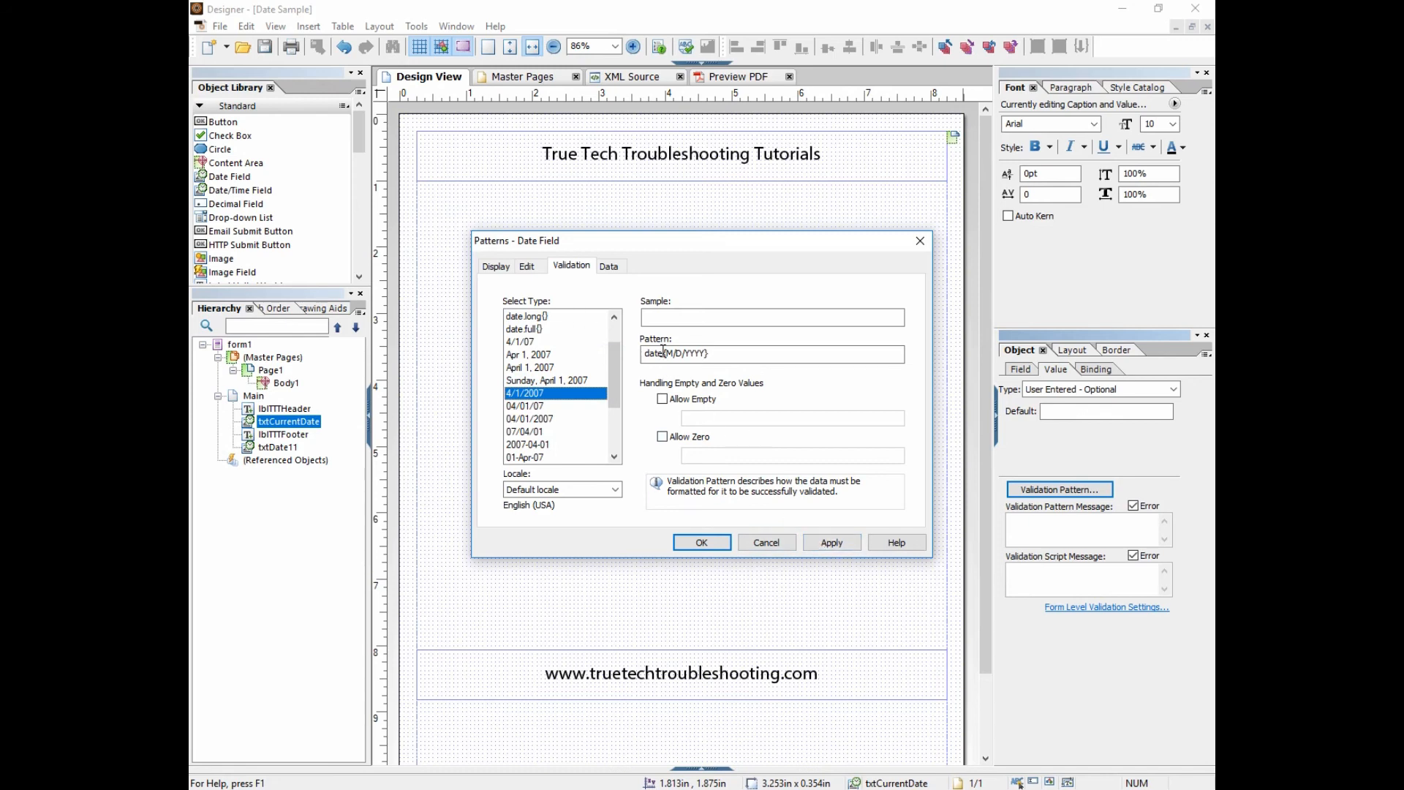
click(501, 269)
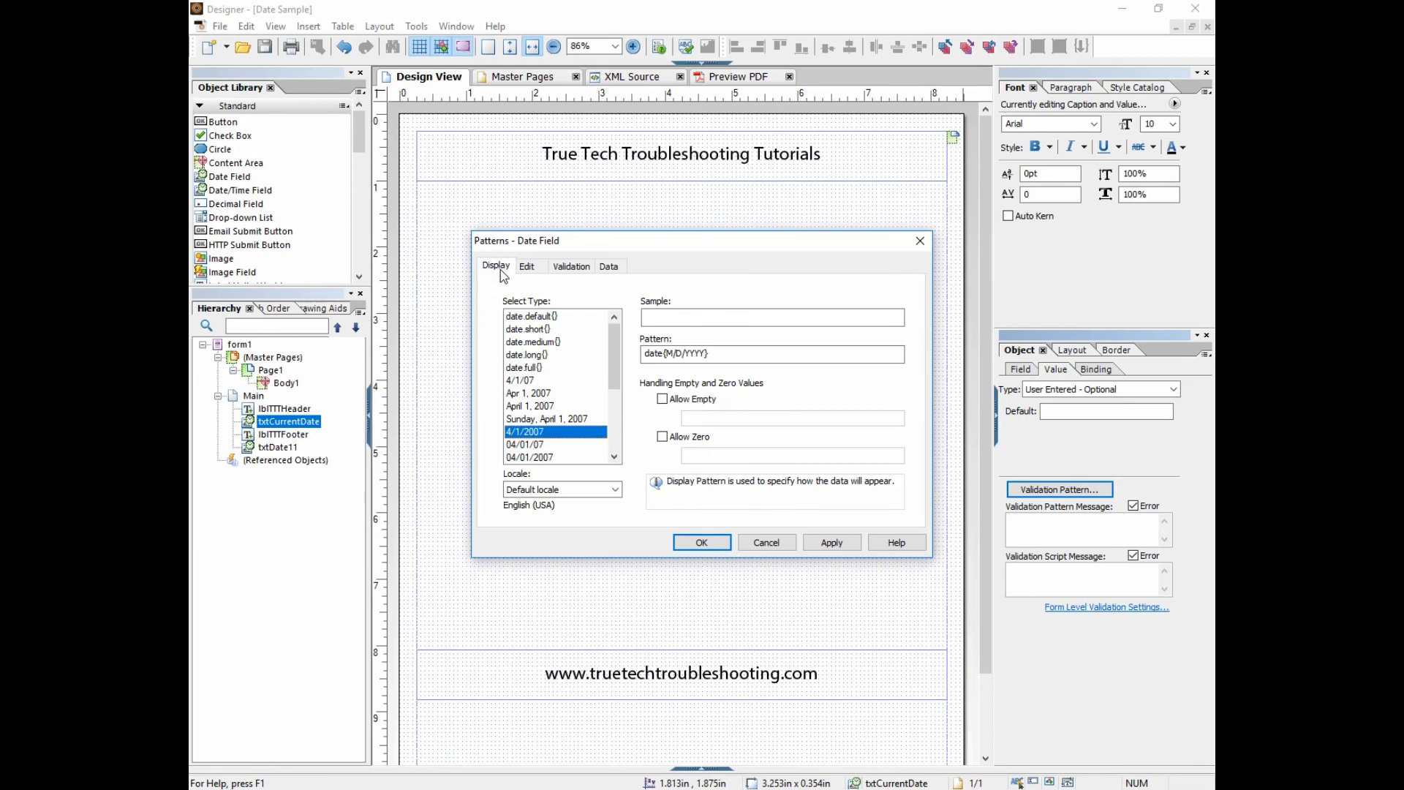
click(568, 270)
click(492, 275)
click(570, 269)
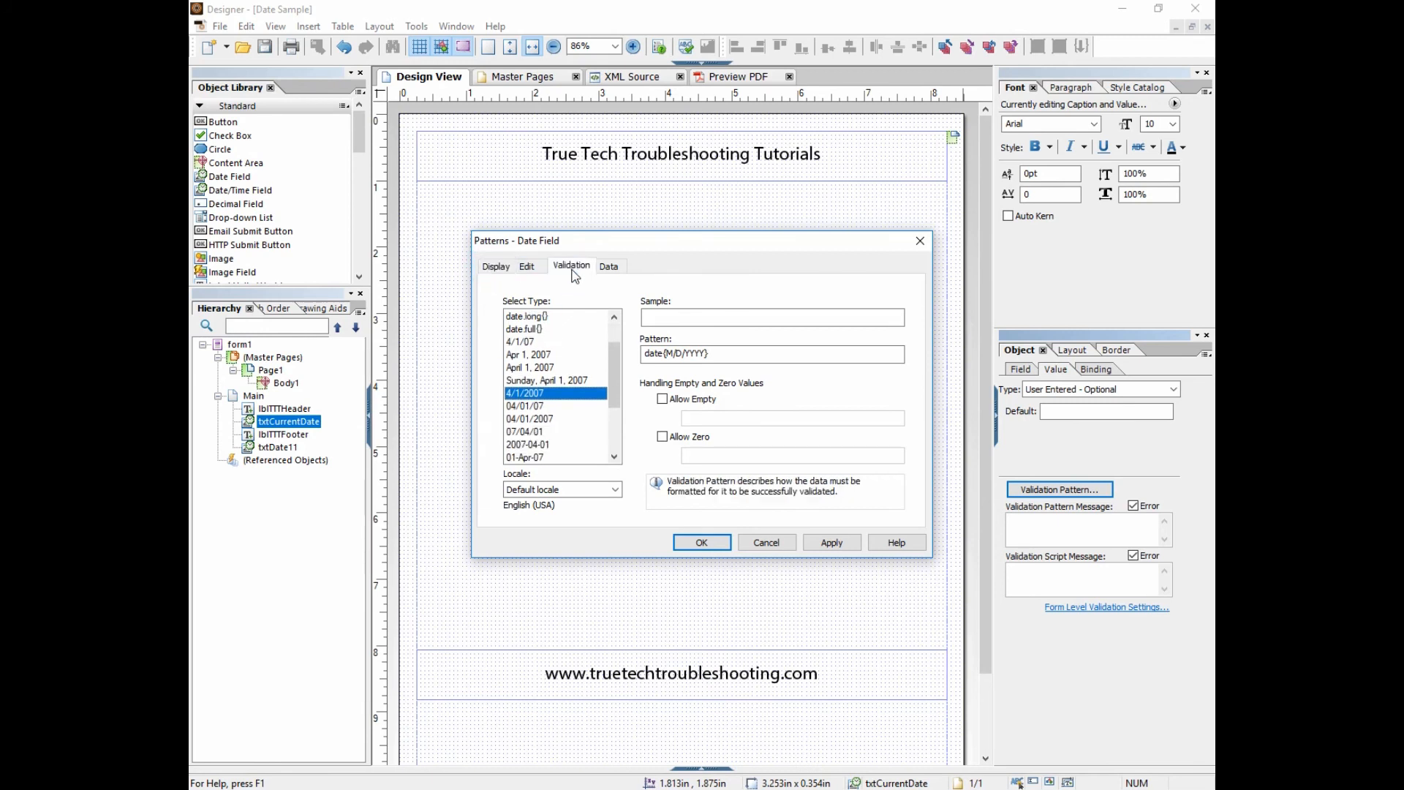
drag(667, 353, 704, 353)
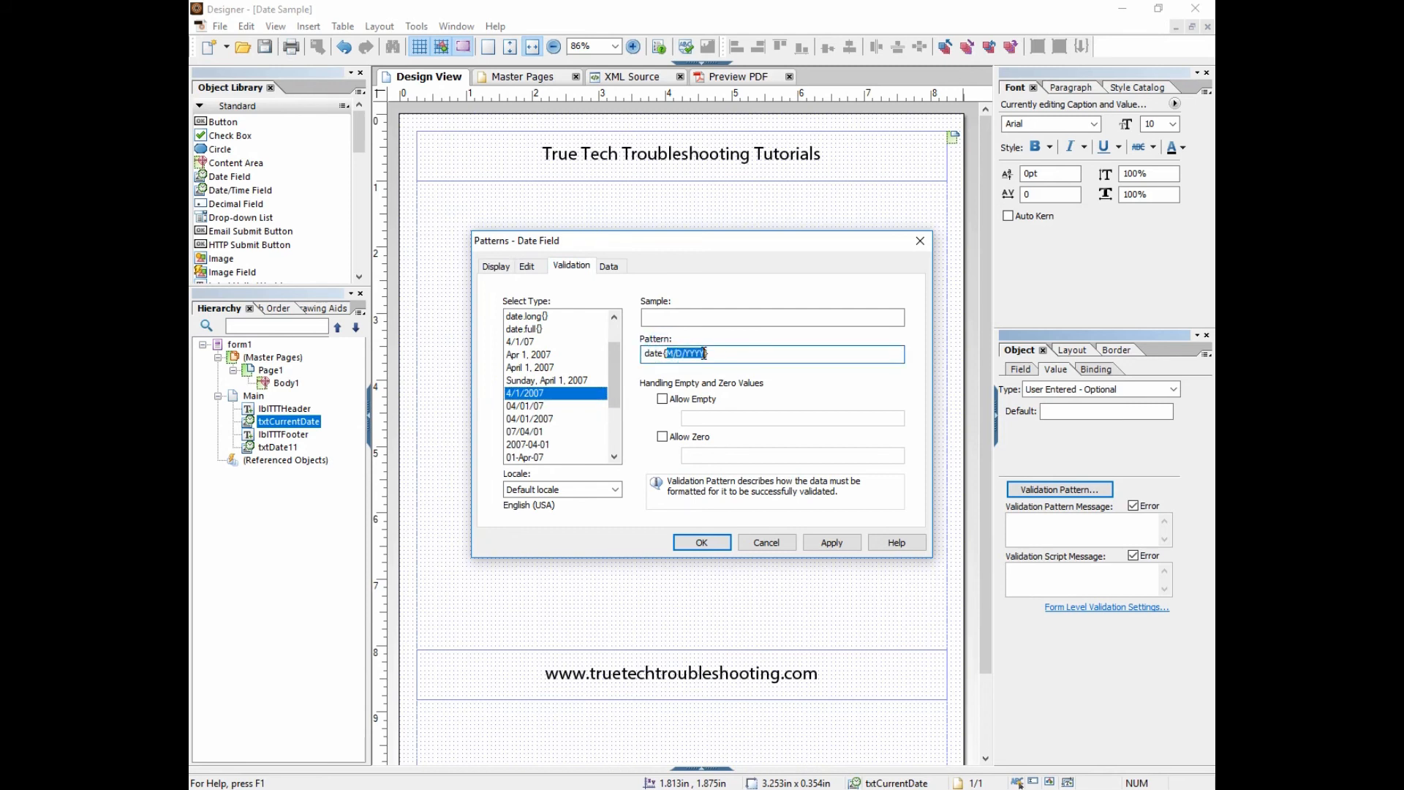
click(831, 542)
click(701, 541)
Step: Preview the form and pick 10/13/2018 for Date no validation and 10/6/2018 for Date w/Validation from the calendars
click(642, 295)
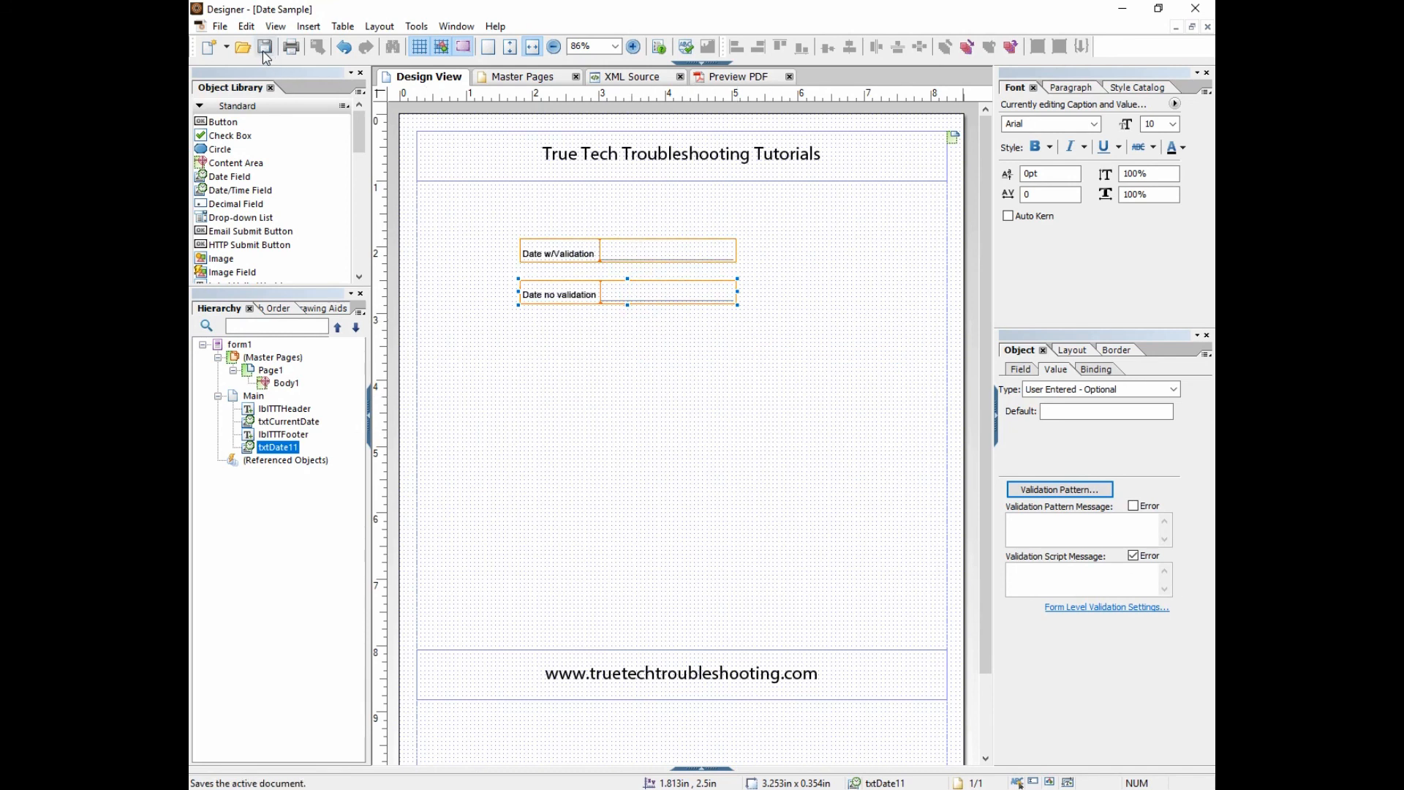
click(737, 78)
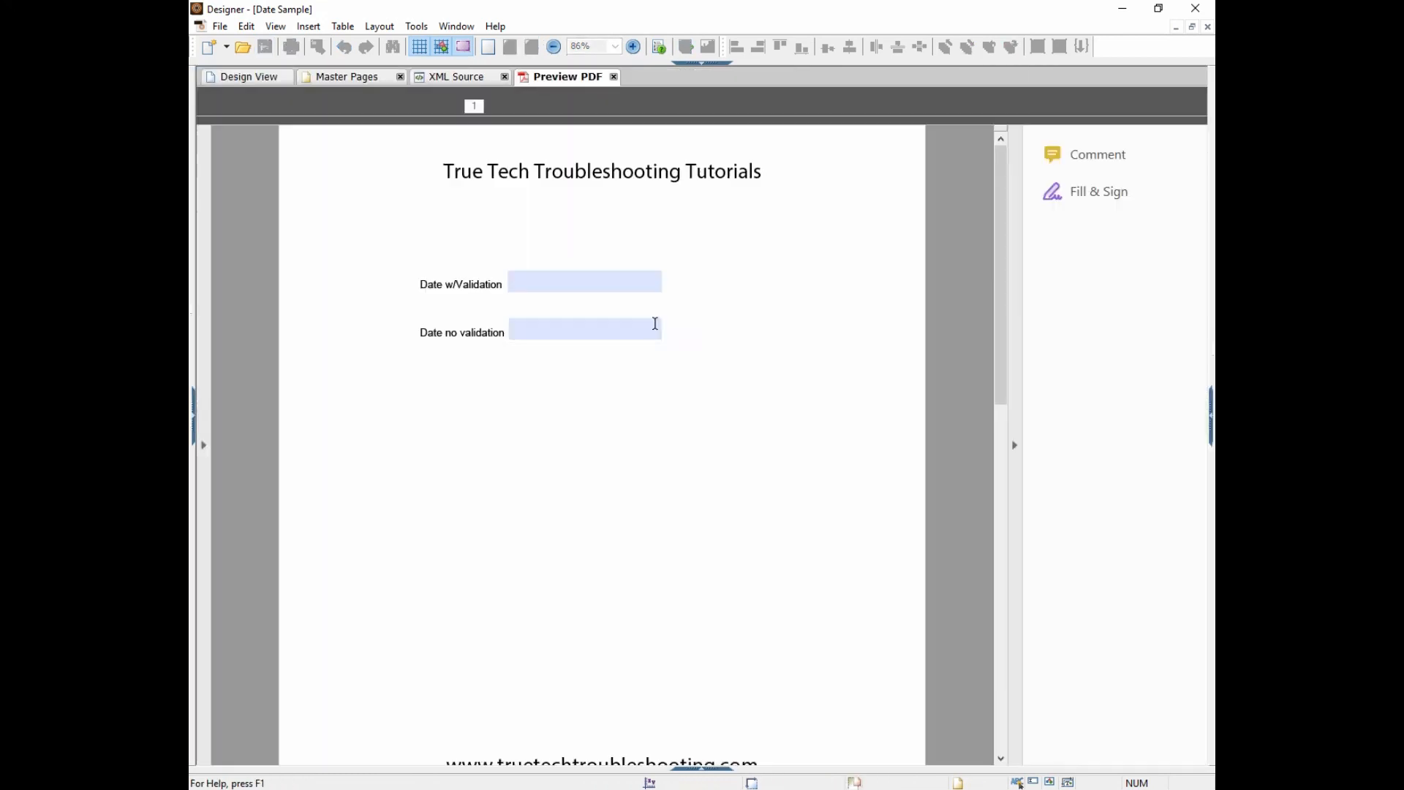
click(594, 287)
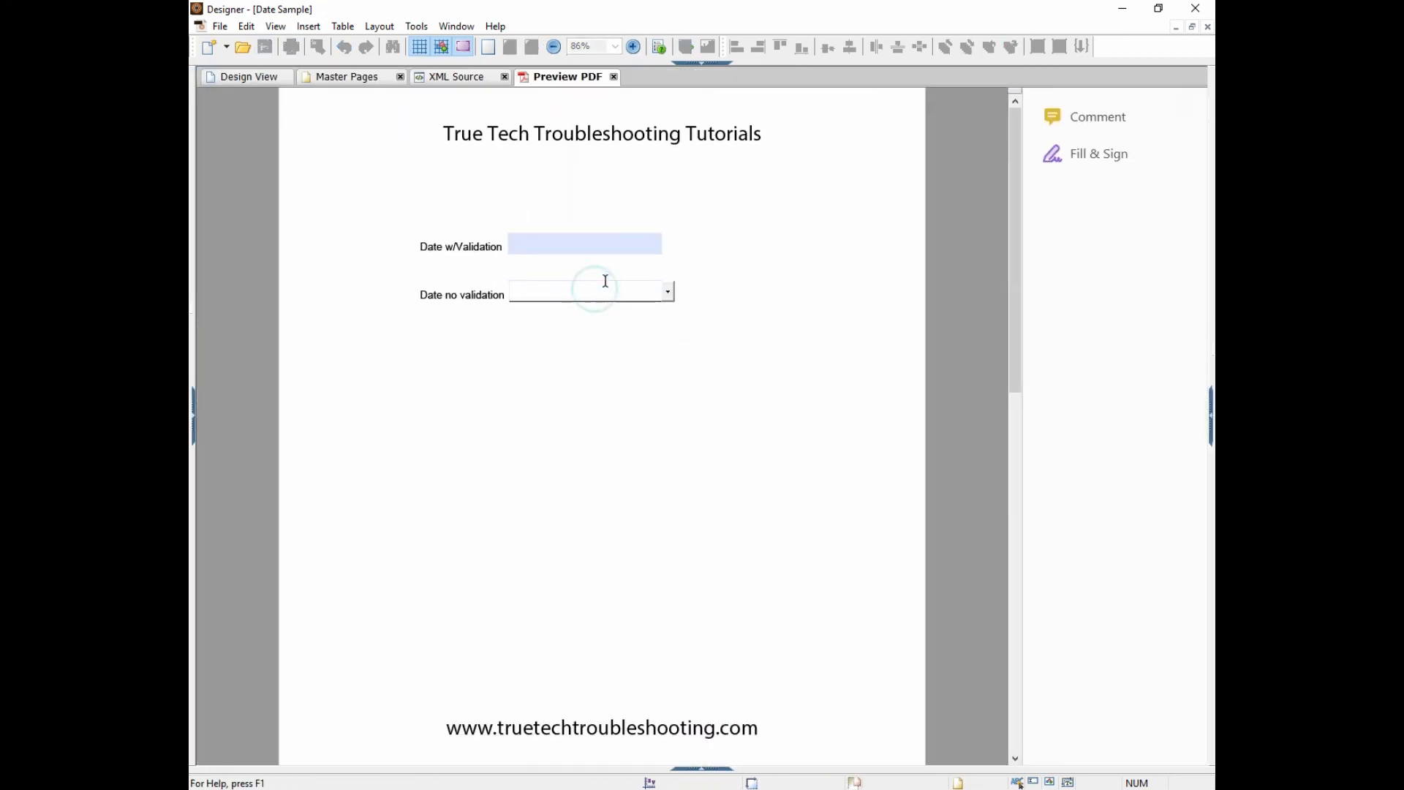
click(667, 293)
click(646, 342)
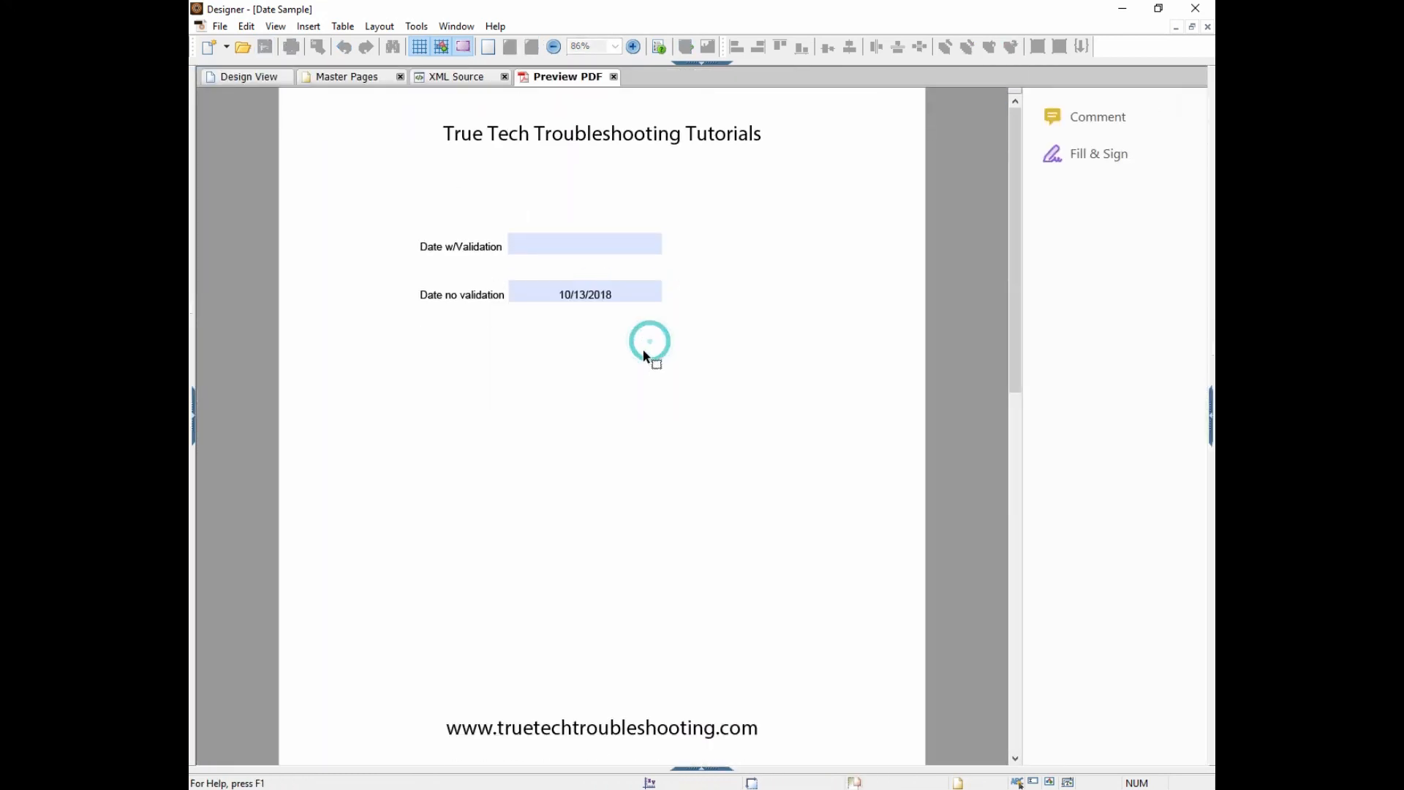
click(624, 244)
click(667, 244)
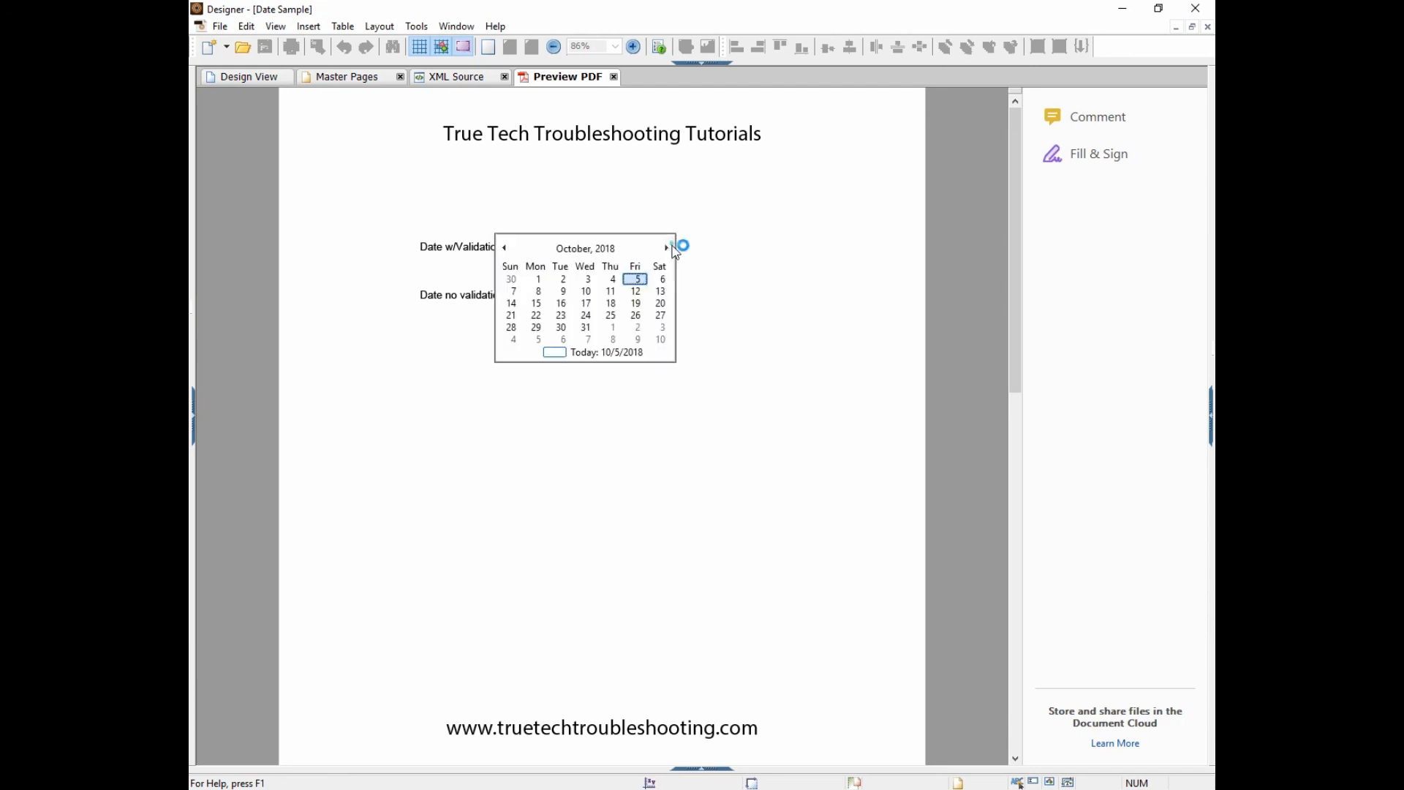
click(657, 280)
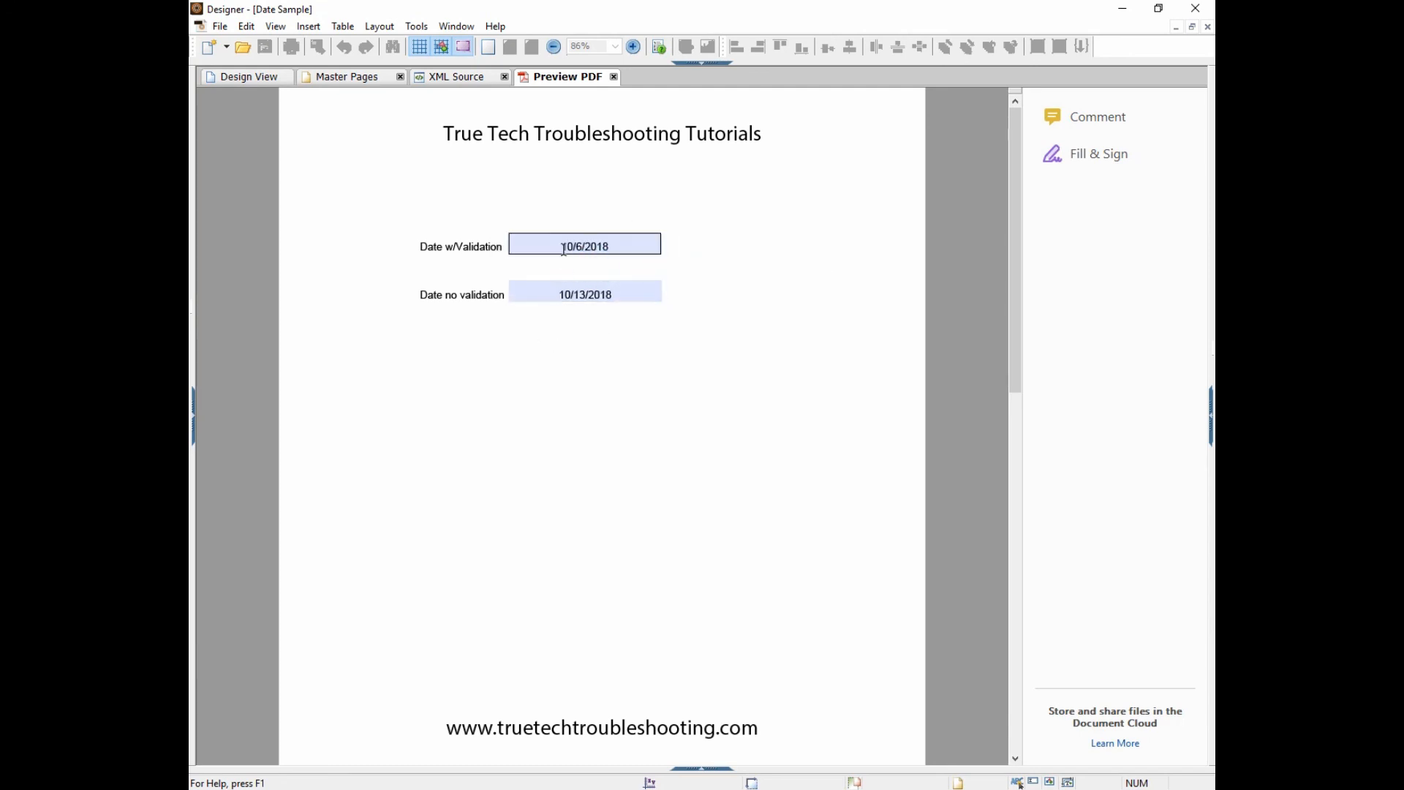
Step: Replace the date in the Date w/Validation field with 10/6/2005 to test a valid manual entry
click(613, 245)
text(10/6)
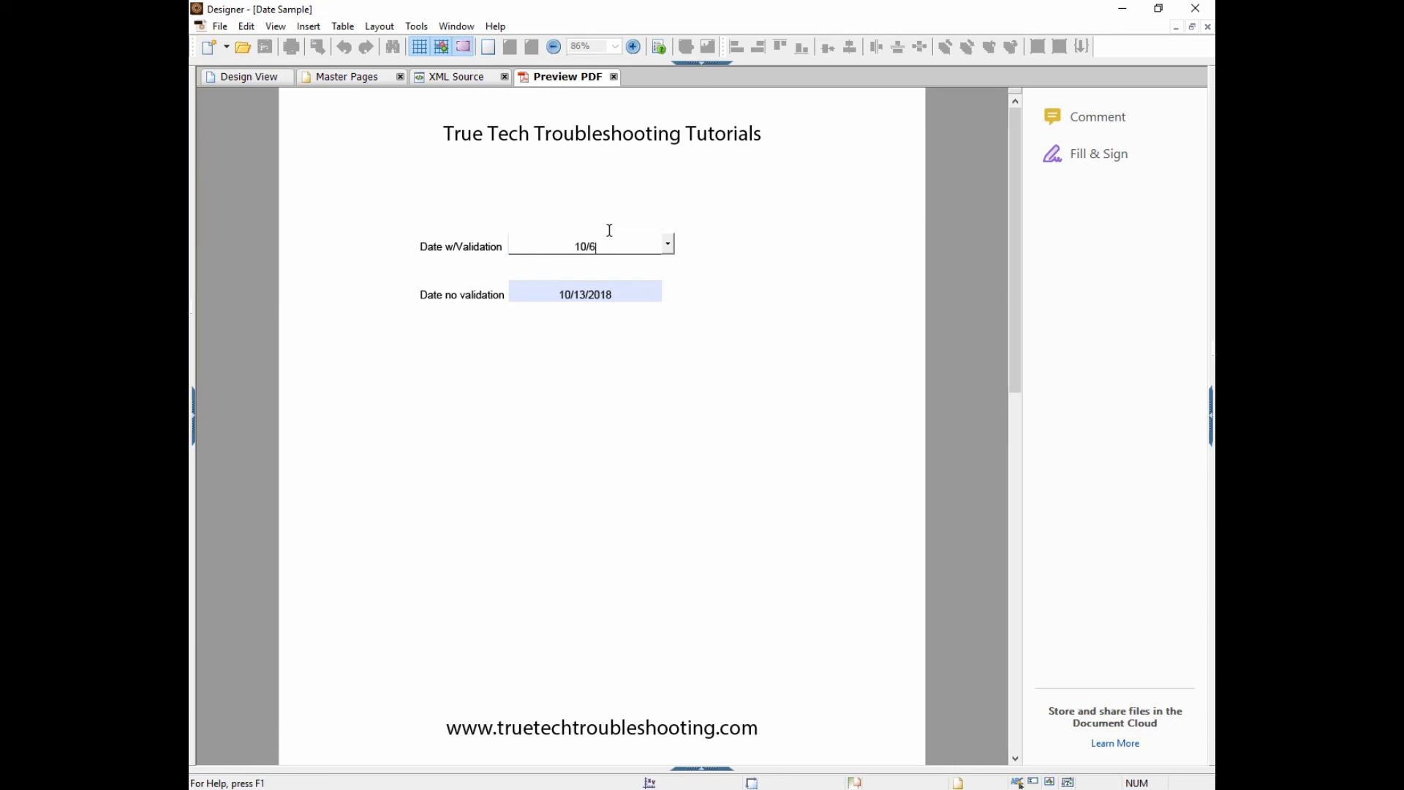
text(/2005)
key(Tab)
click(604, 246)
click(598, 247)
click(597, 248)
click(593, 248)
click(618, 261)
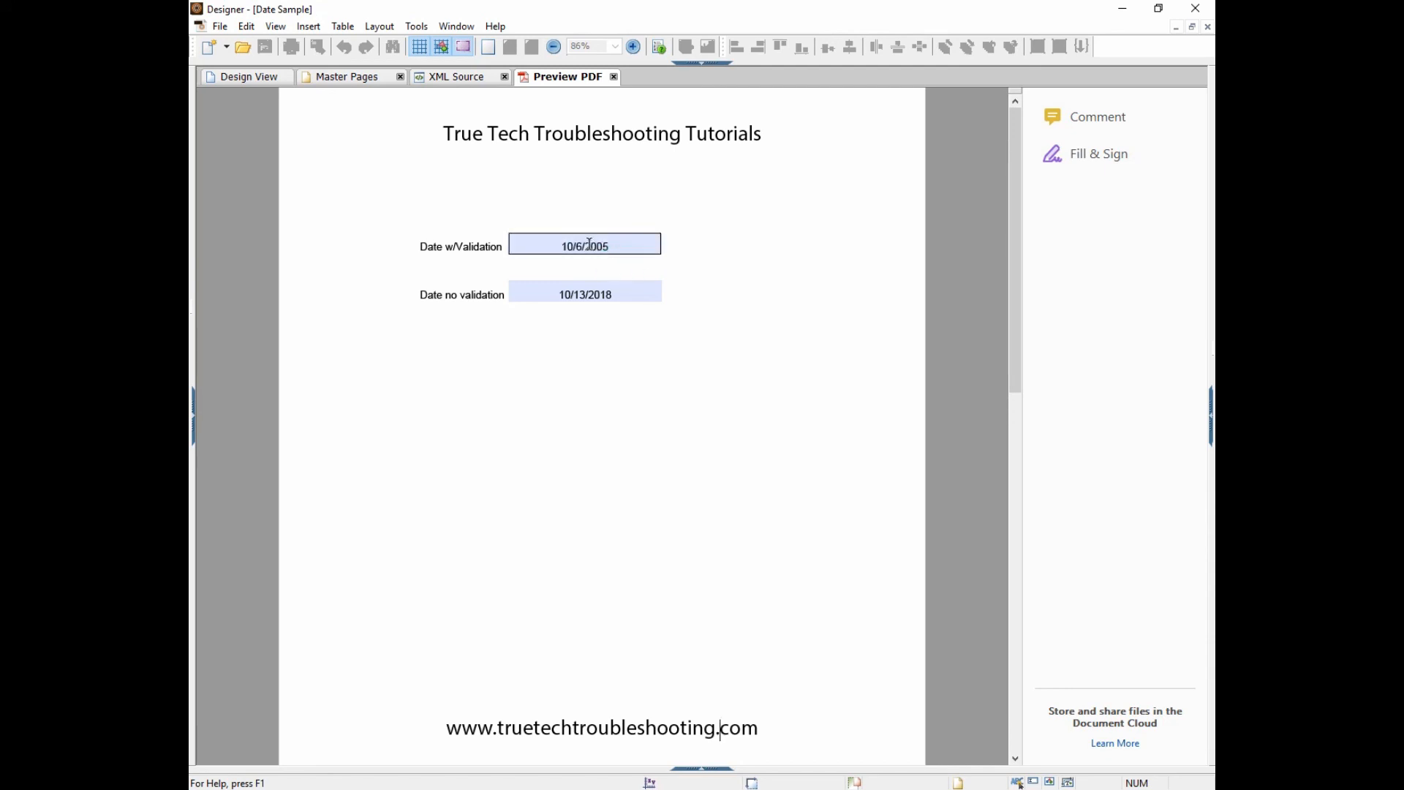
Step: Test the incomplete year 10/6/1 in the Date w/Validation field and dismiss the alert
click(609, 249)
drag(609, 248, 590, 251)
text(1)
click(593, 260)
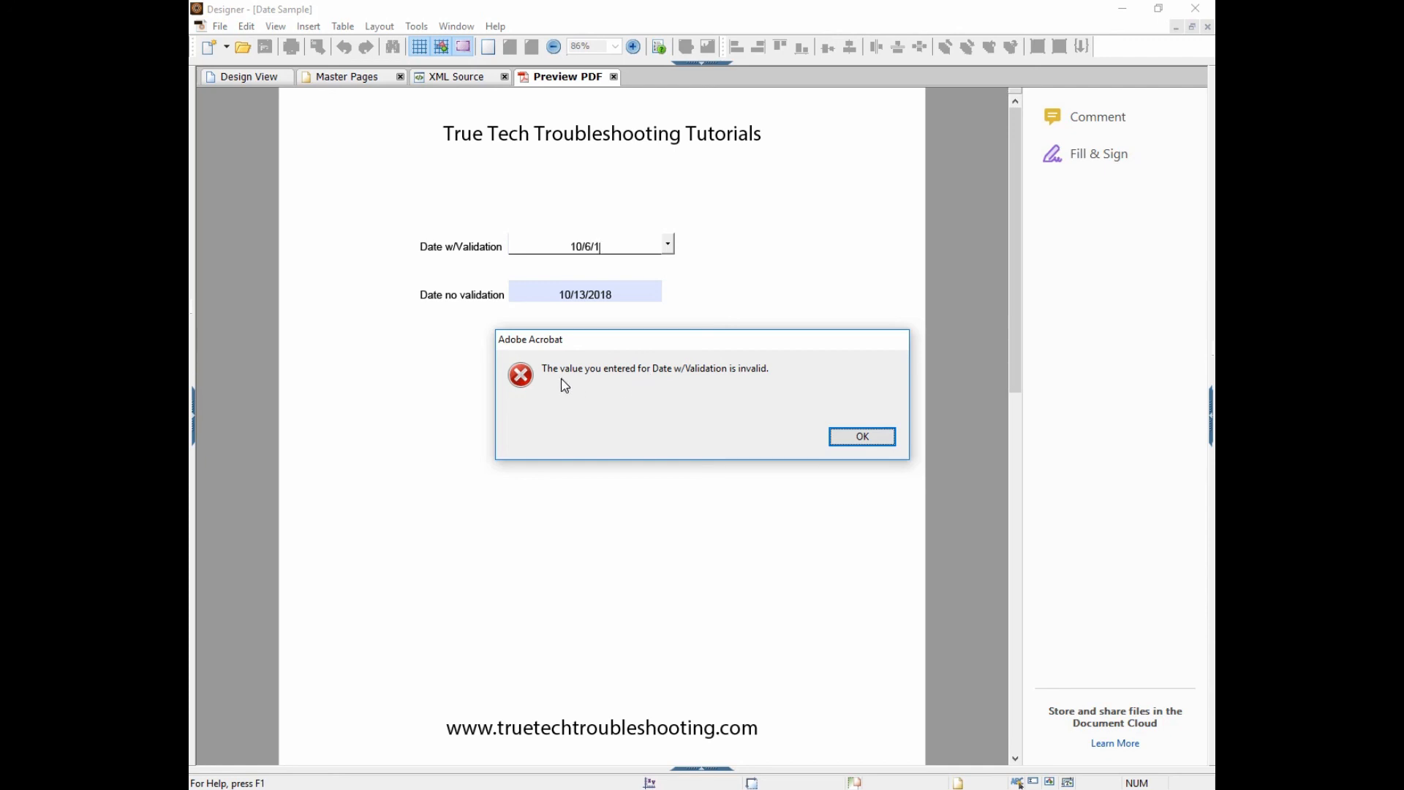
click(860, 436)
Step: Test the same incomplete date 10/6/1 in the Date no validation field
click(625, 301)
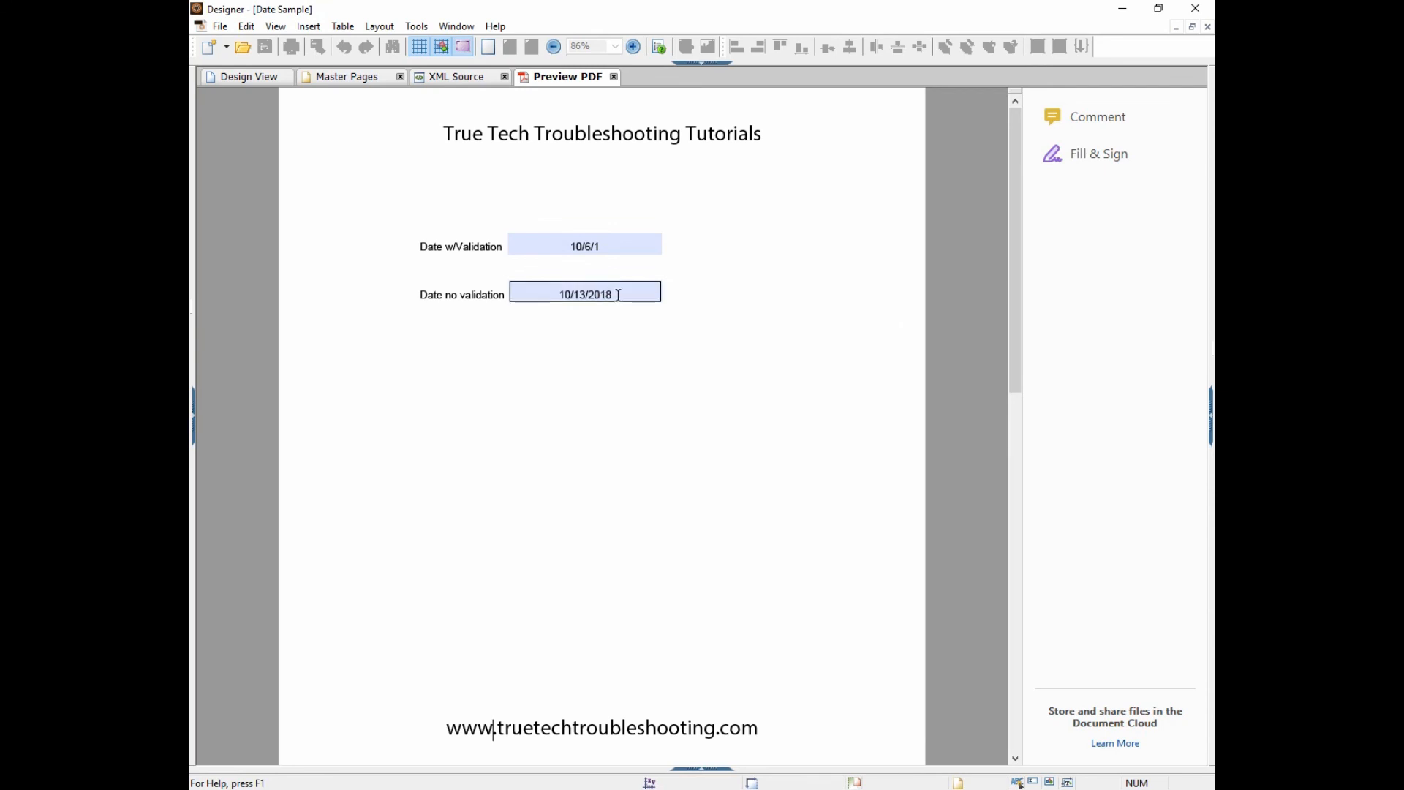
double_click(618, 292)
text(10/6/1)
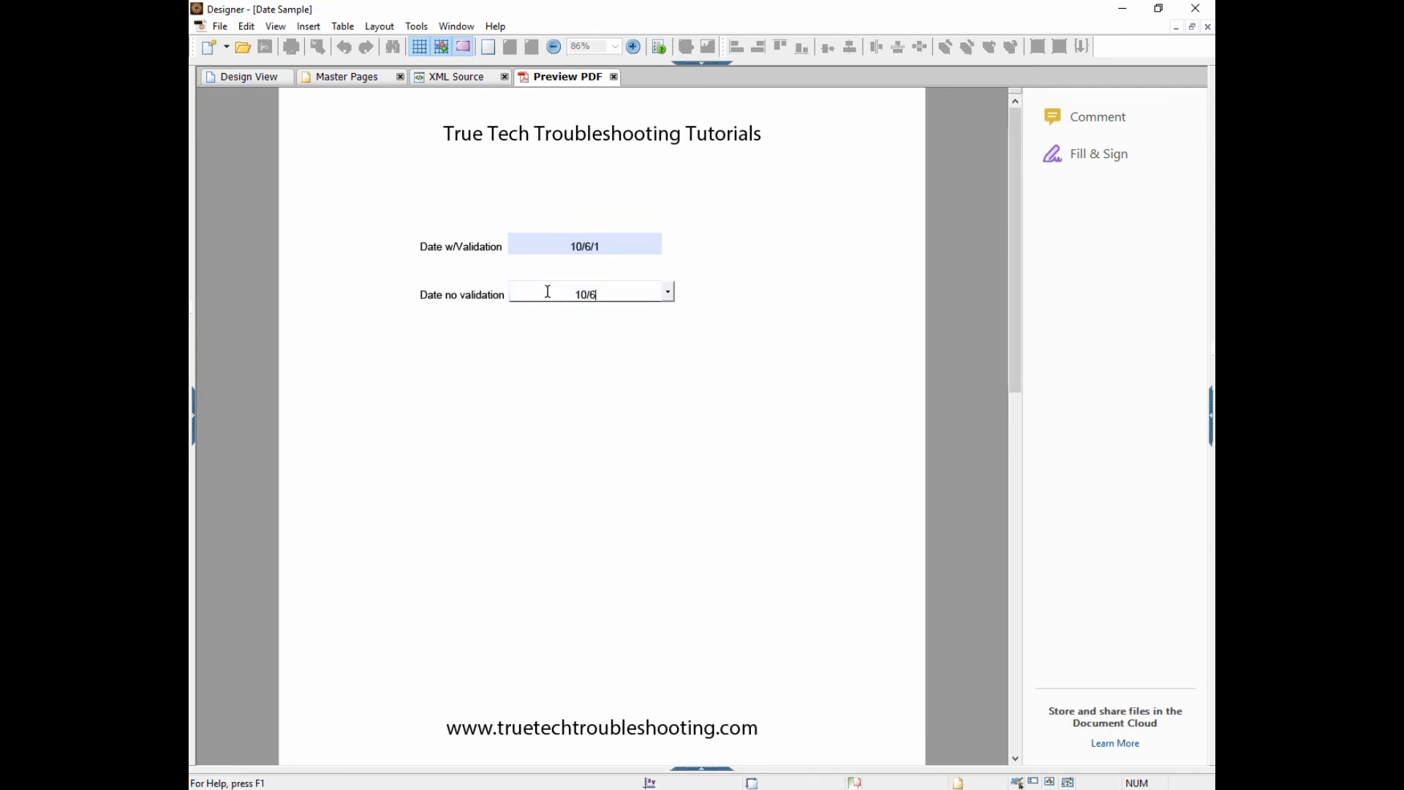
key(Tab)
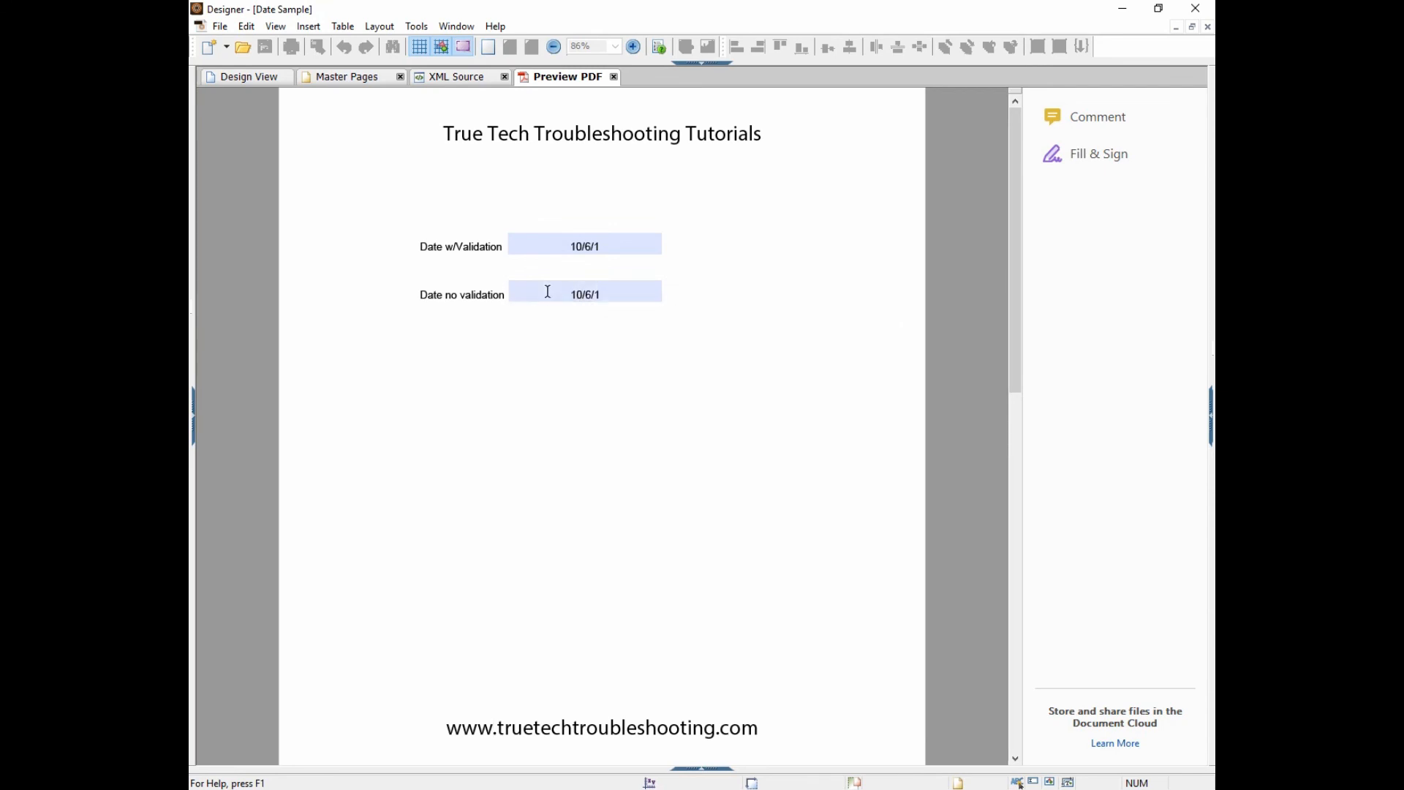
click(632, 299)
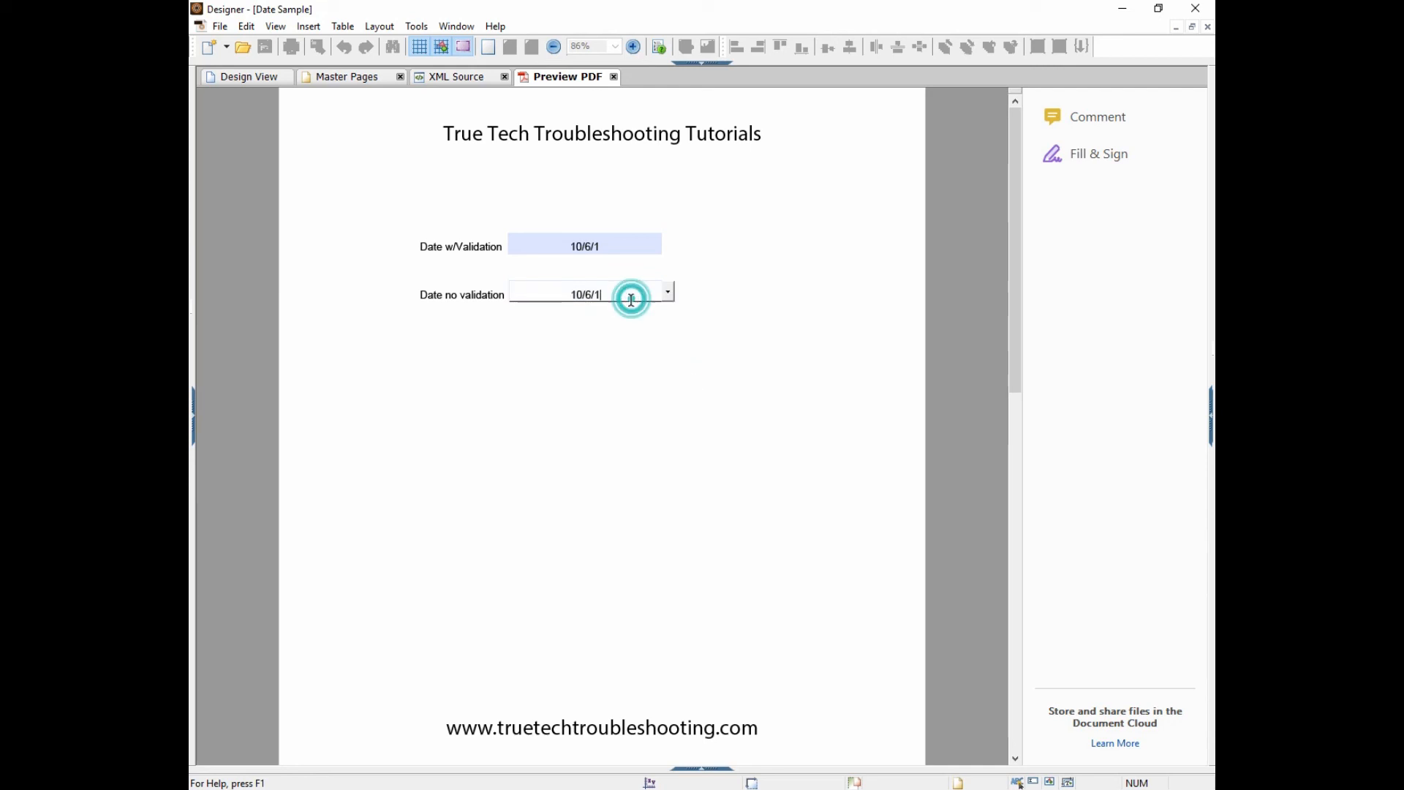
click(655, 339)
Step: Test 10/6/101 in the Date w/Validation field, dismiss the alert, and enter the same date in the Date no validation field
click(604, 246)
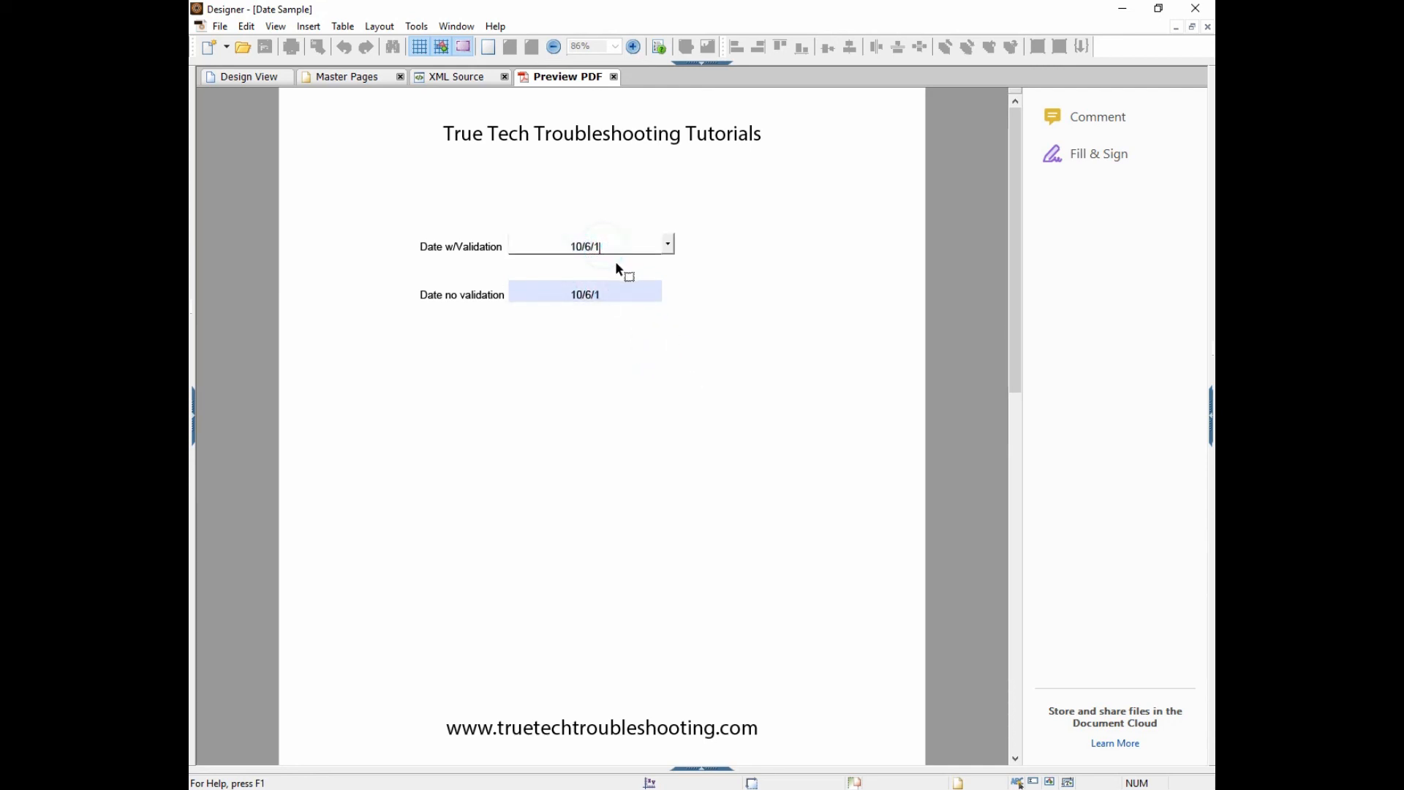
key(Tab)
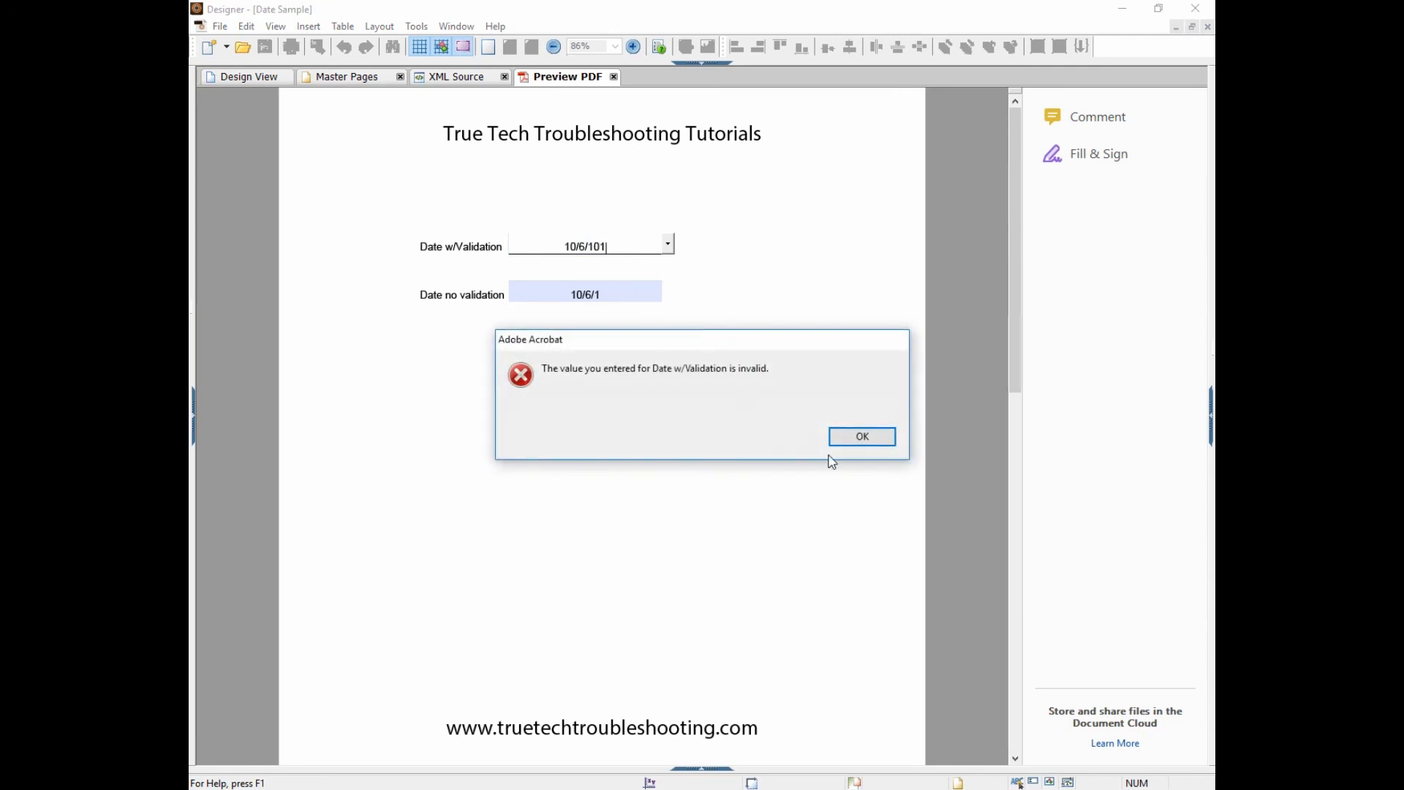
click(852, 437)
click(608, 295)
text(01)
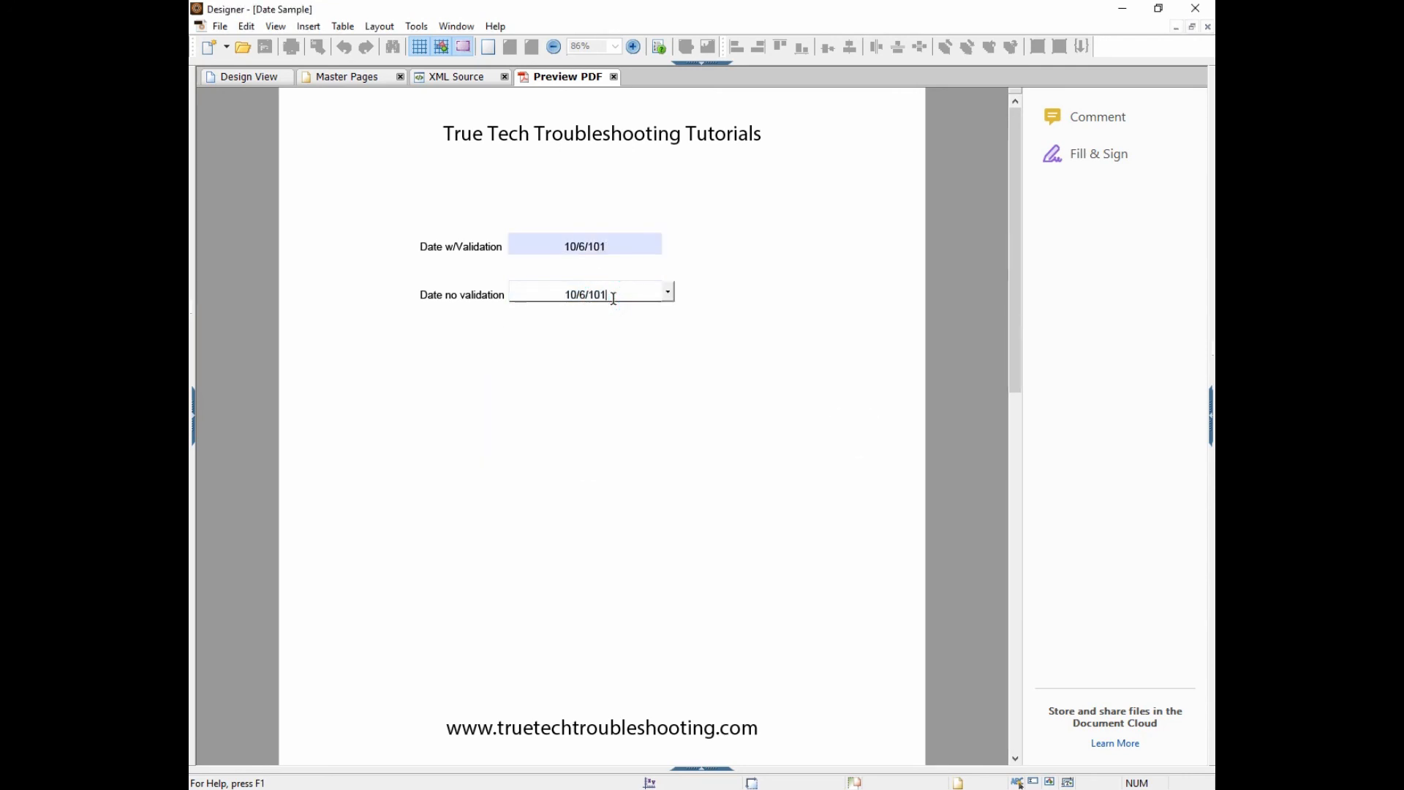
key(Tab)
click(661, 350)
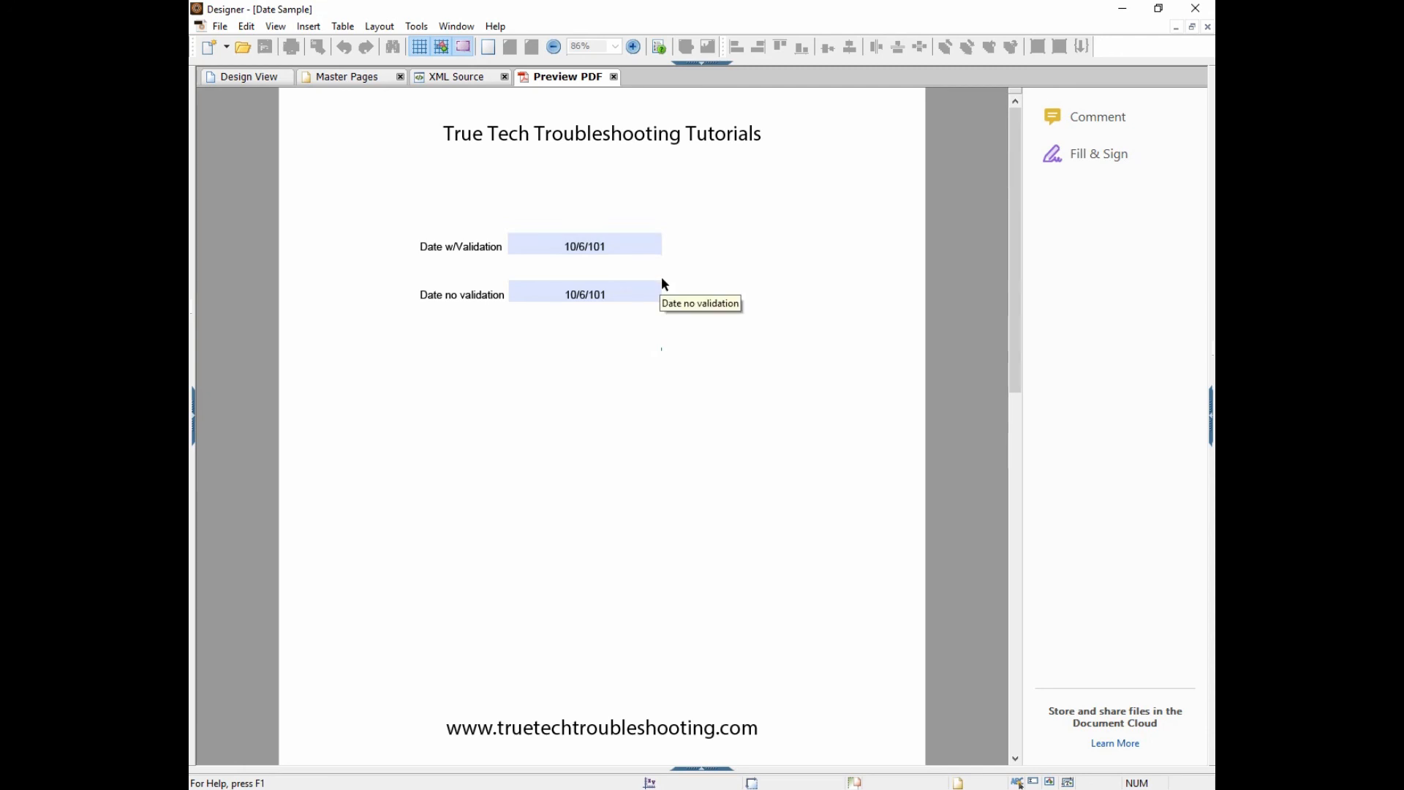
Step: Return to the form's design view and extend the Date w/Validation field's validation pattern to date{M/D/YYYY}|date{MM/DD/YY}
click(250, 78)
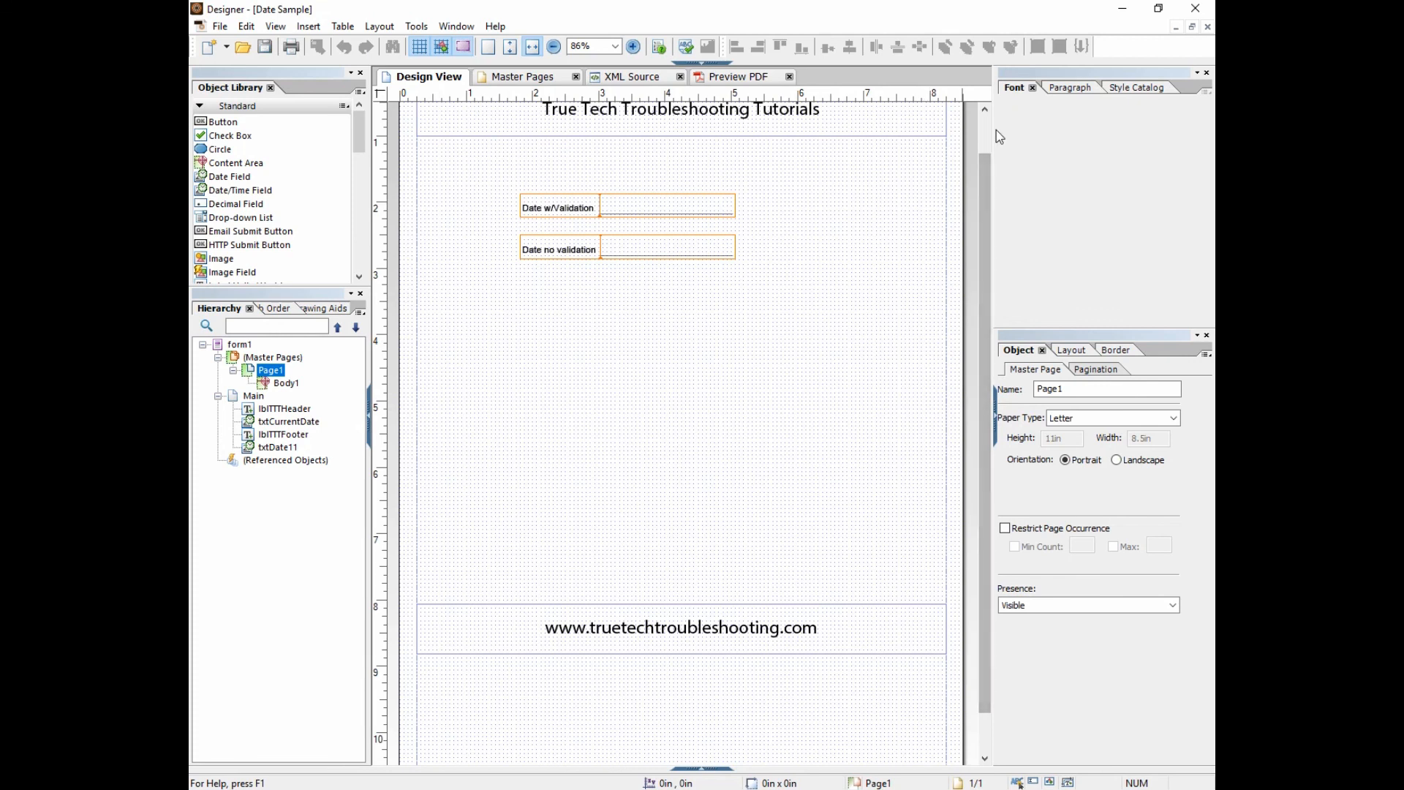
scroll(920, 367, up, 2)
click(661, 249)
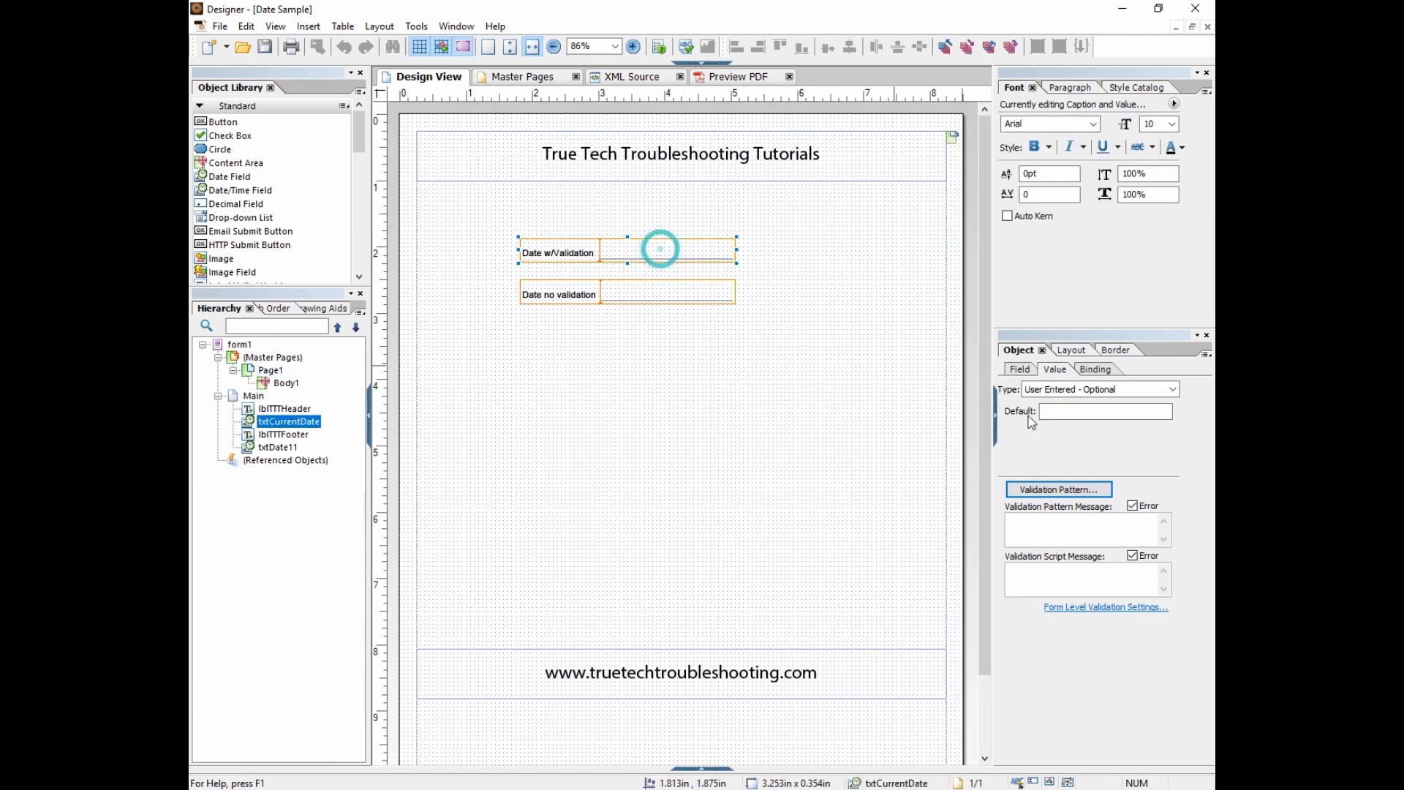
click(1088, 490)
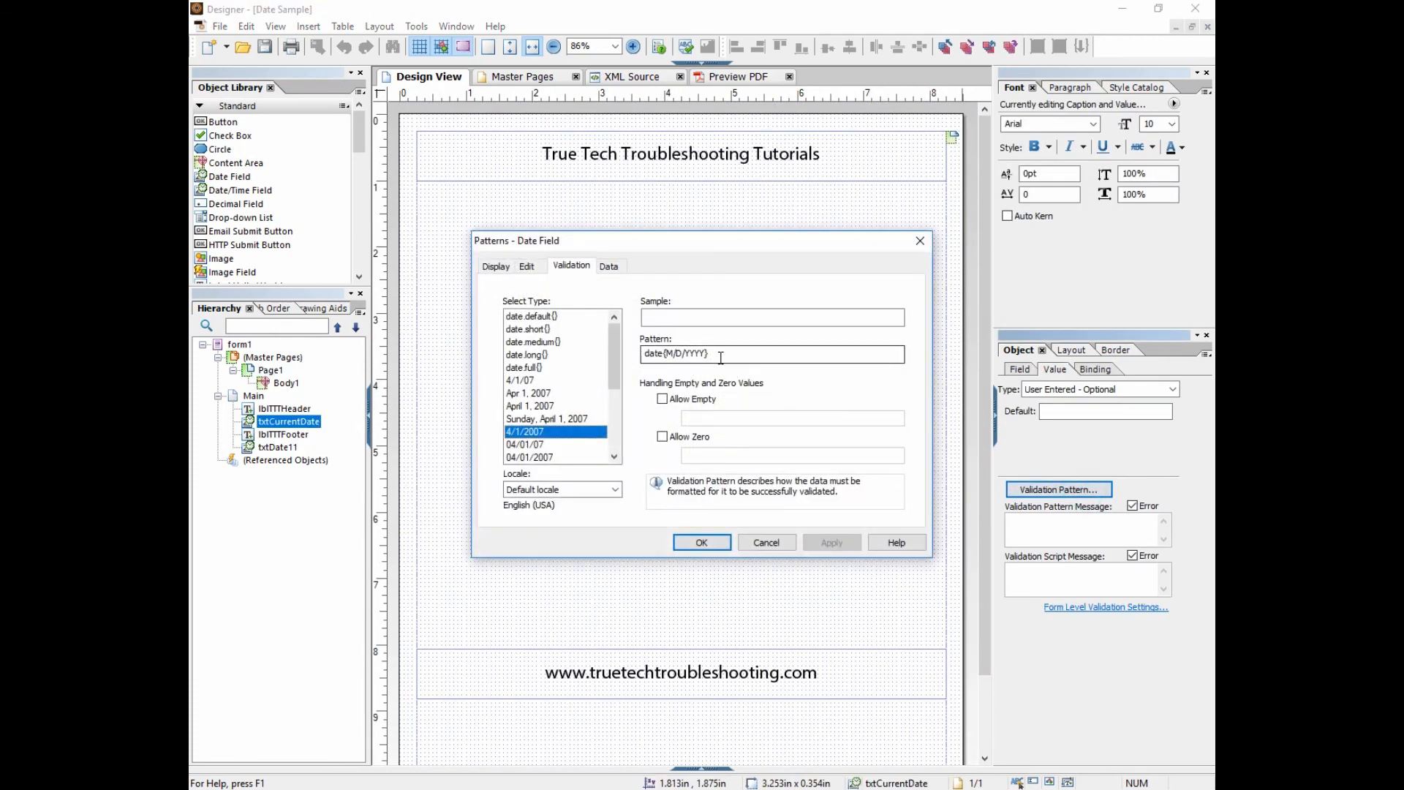
drag(706, 354, 635, 358)
click(711, 354)
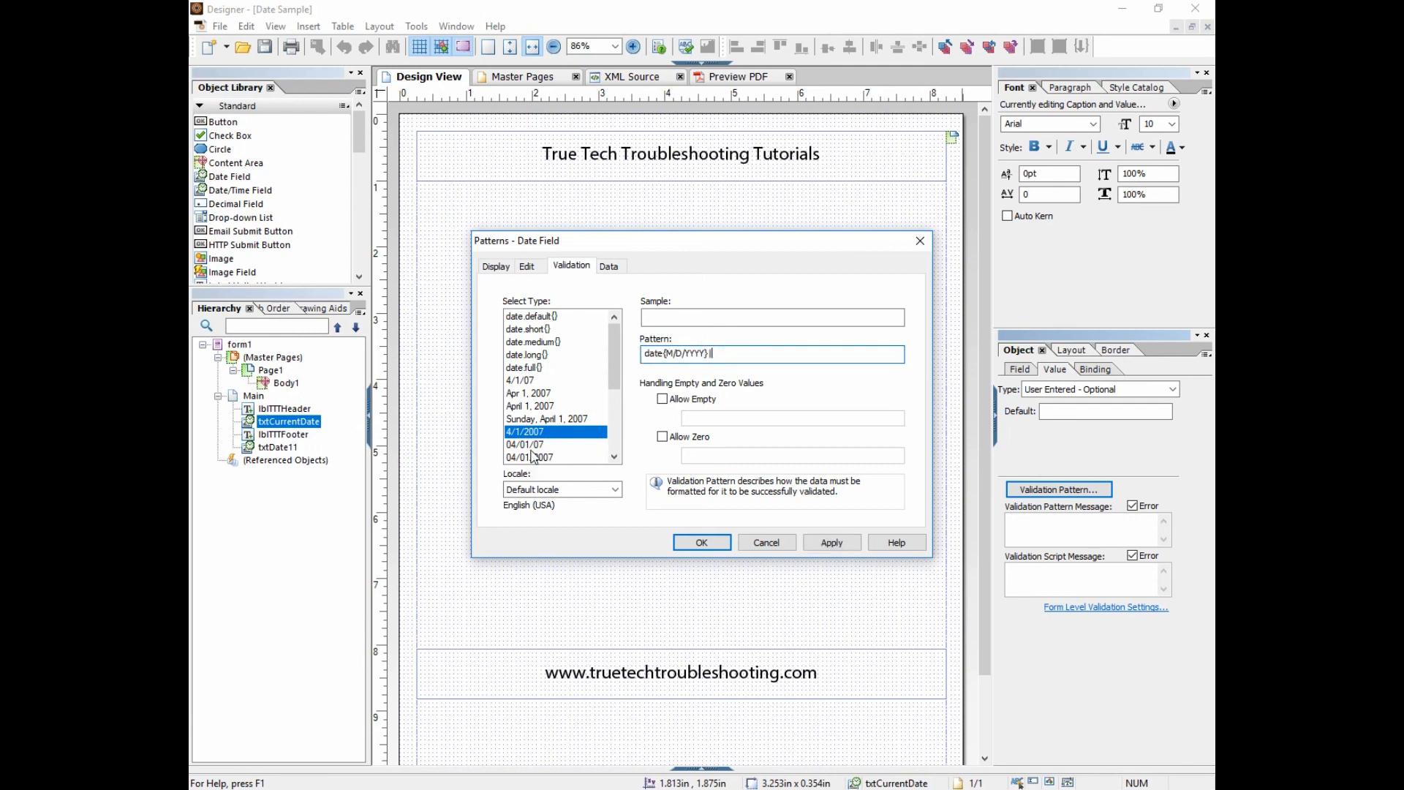
text(|date{MM/DD/YY})
click(821, 541)
click(724, 544)
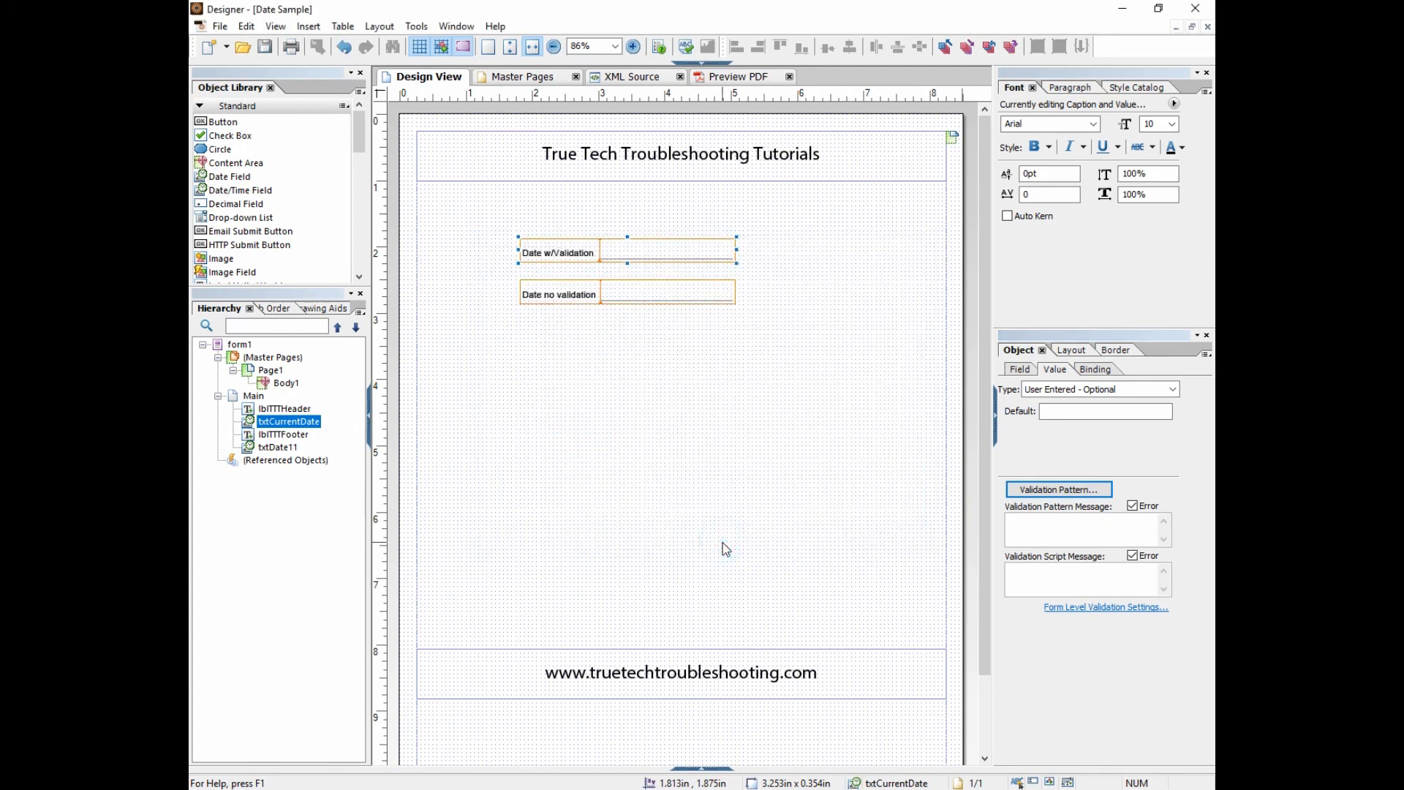